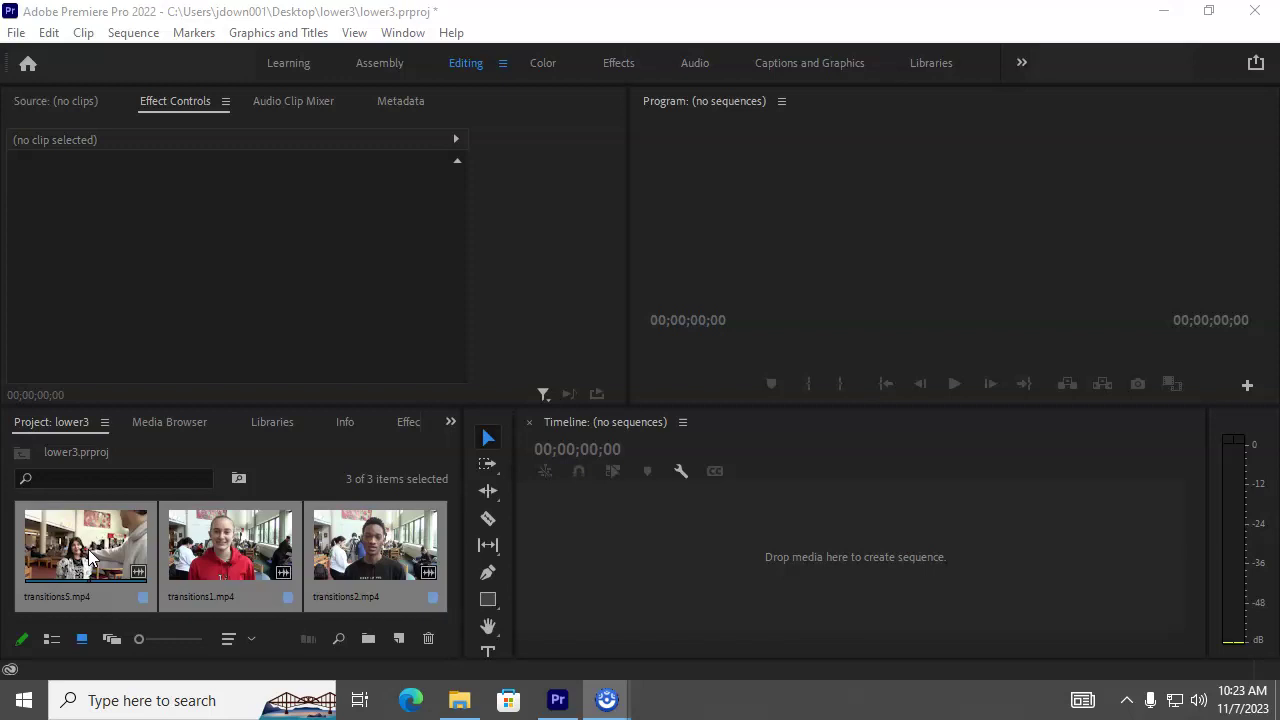
Step: Build a sequence from the three interview clips, reorder them on V1 and close the gap
{"action": "left_click_drag", "start_coordinate": [228, 549], "coordinate": [579, 551]}
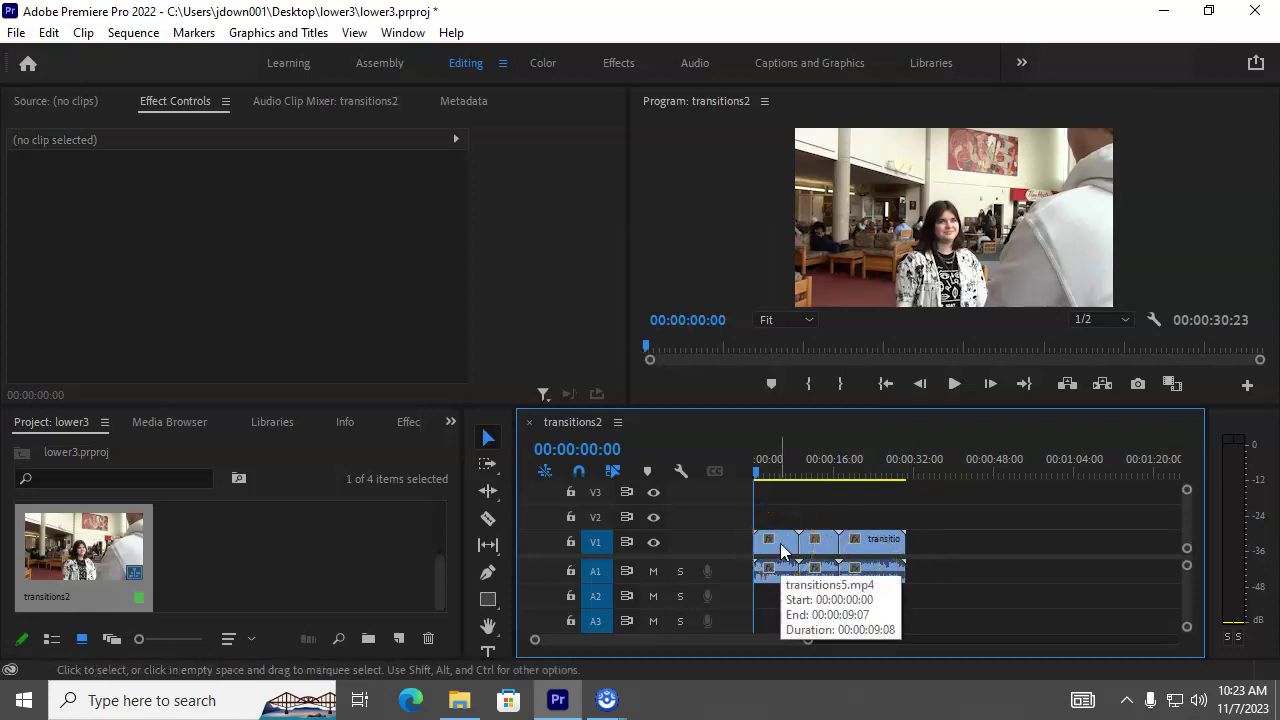
{"action": "left_click", "coordinate": [785, 548]}
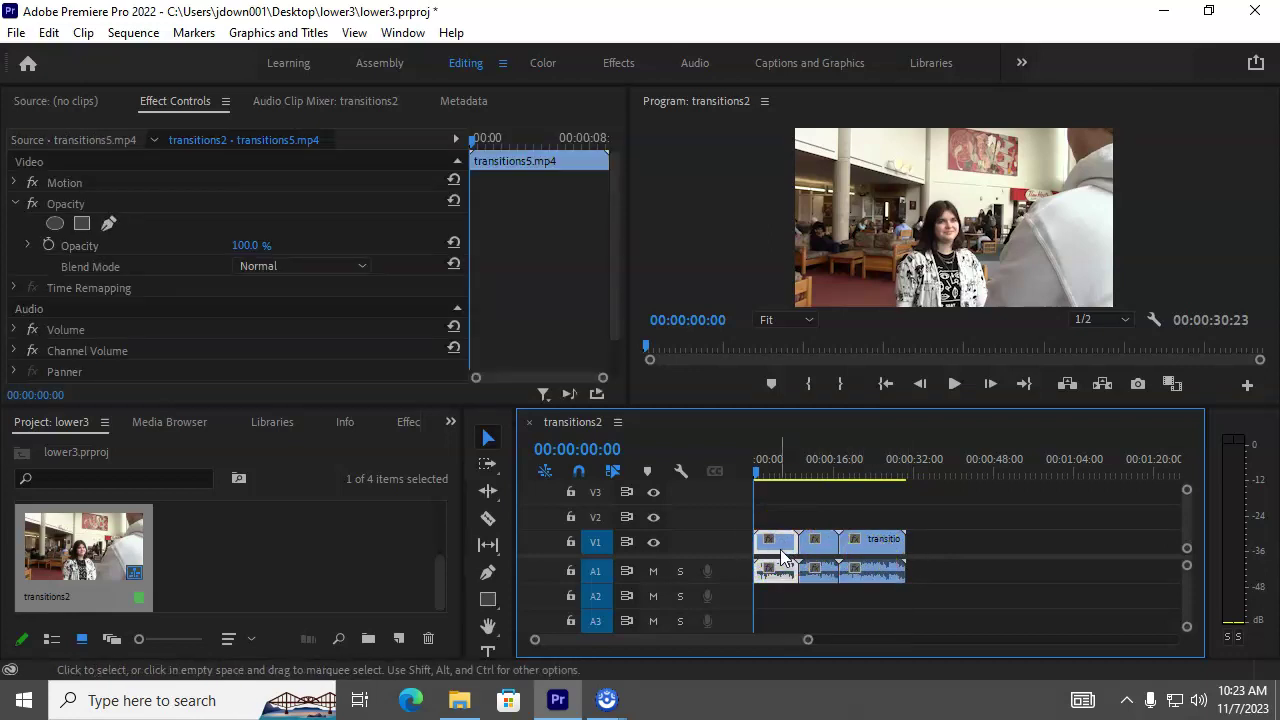
{"action": "left_click_drag", "start_coordinate": [785, 548], "coordinate": [945, 540]}
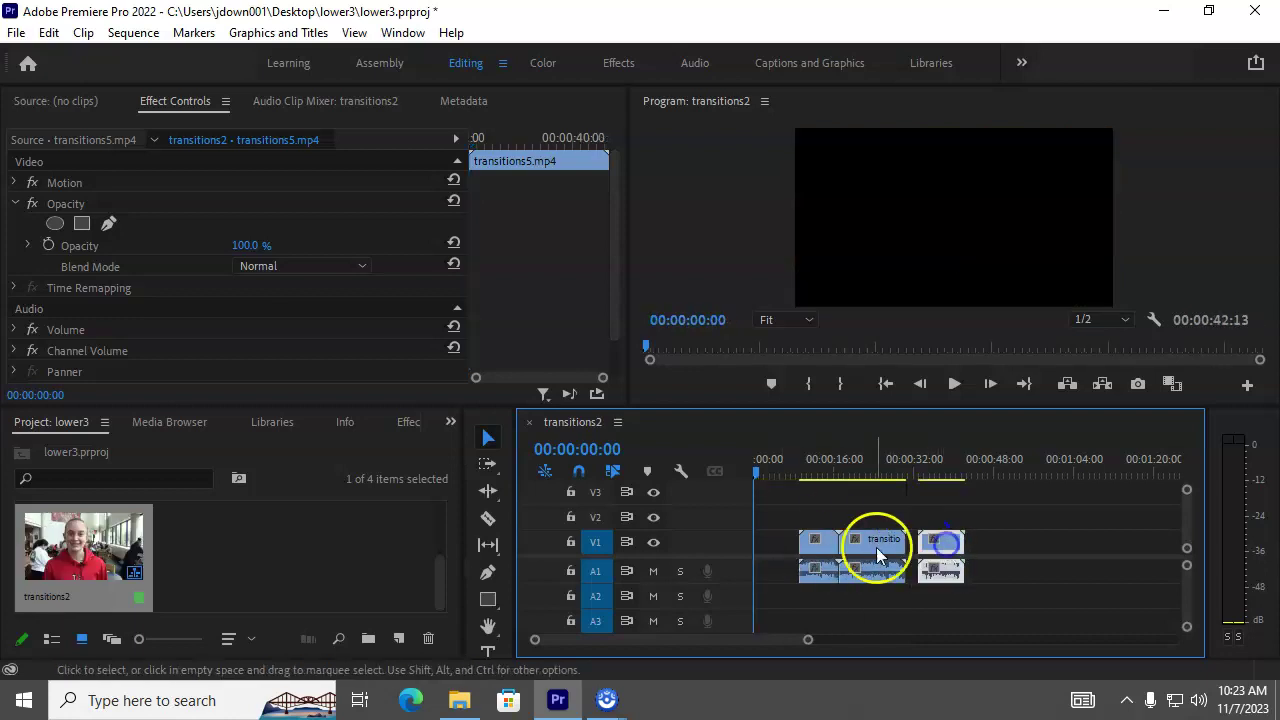
{"action": "left_click", "coordinate": [818, 548]}
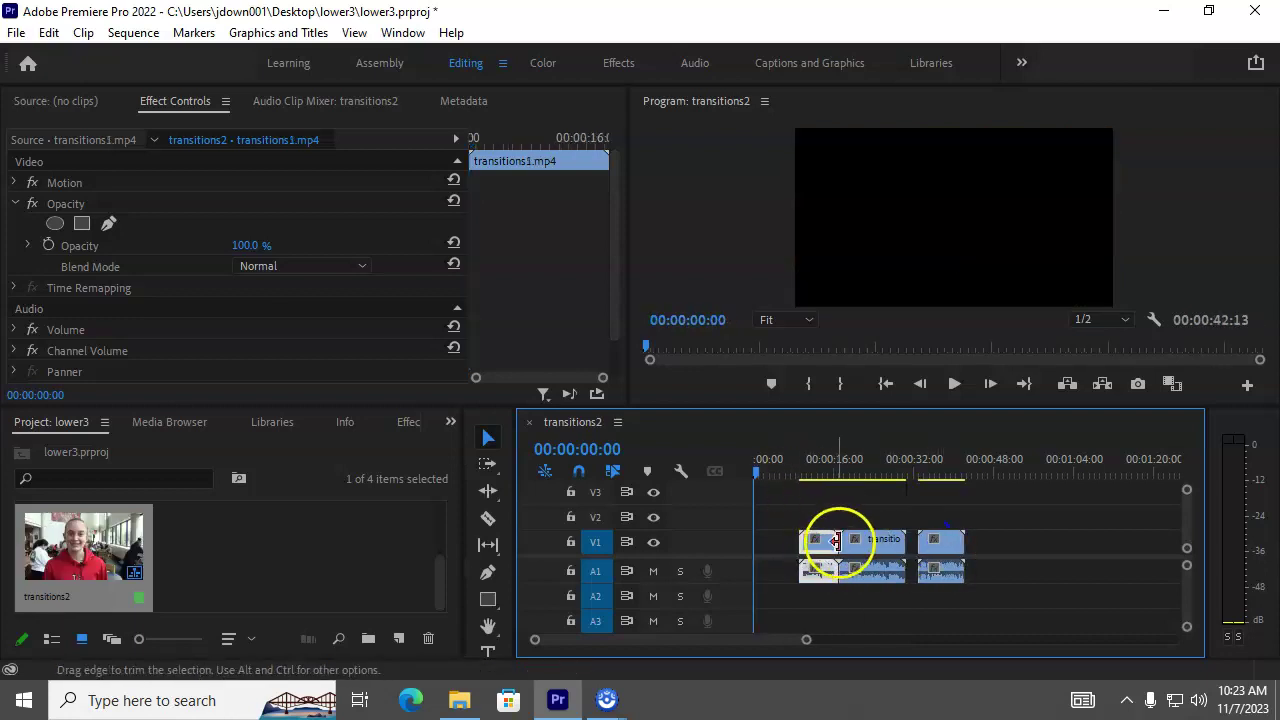
{"action": "left_click_drag", "start_coordinate": [822, 555], "coordinate": [777, 548]}
{"action": "left_click_drag", "start_coordinate": [866, 541], "coordinate": [821, 543]}
{"action": "left_click", "coordinate": [935, 556]}
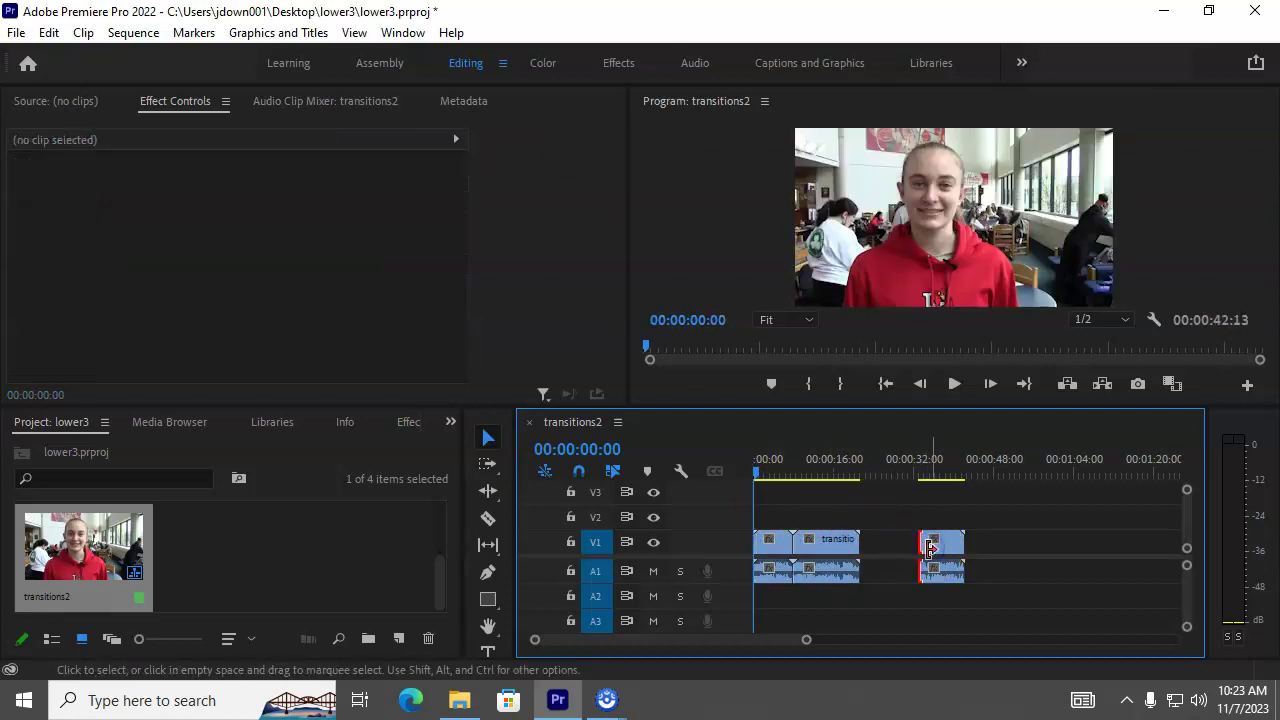
{"action": "left_click_drag", "start_coordinate": [948, 550], "coordinate": [890, 548]}
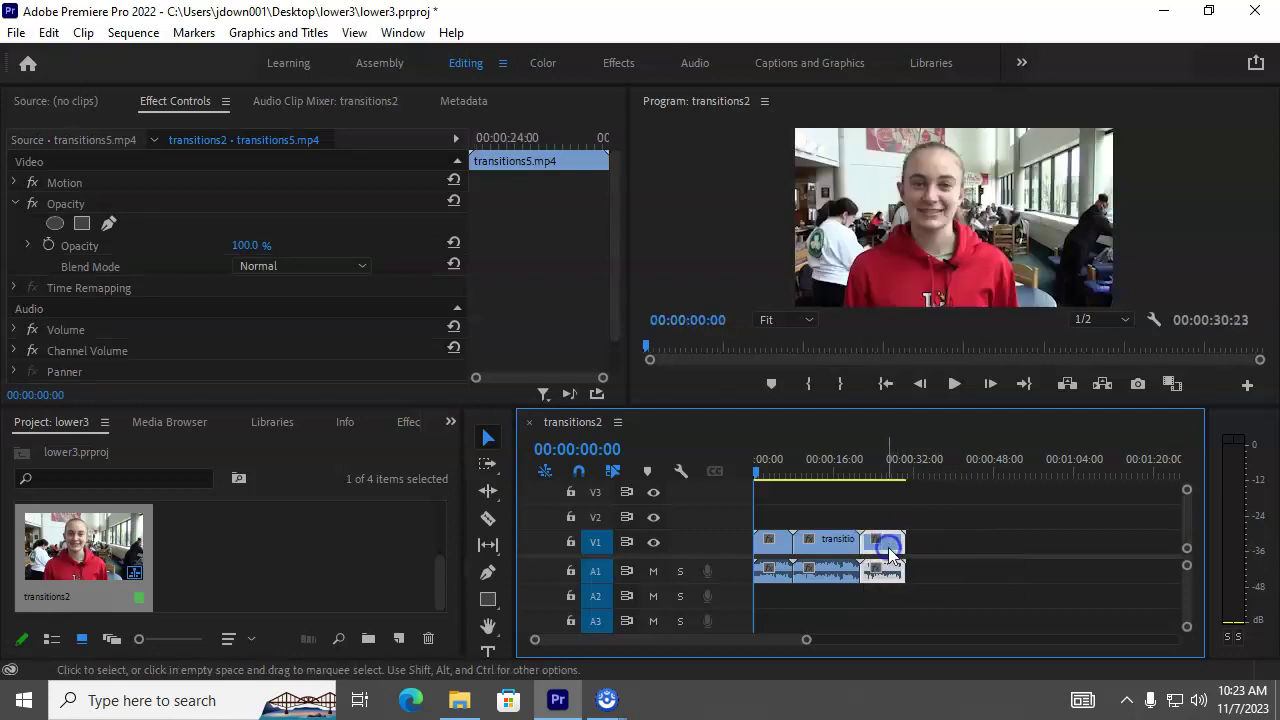
Step: Scrub to the second and third interviews at about 11 and 24 seconds, then return near the start
{"action": "left_click", "coordinate": [811, 468]}
{"action": "left_click", "coordinate": [877, 472]}
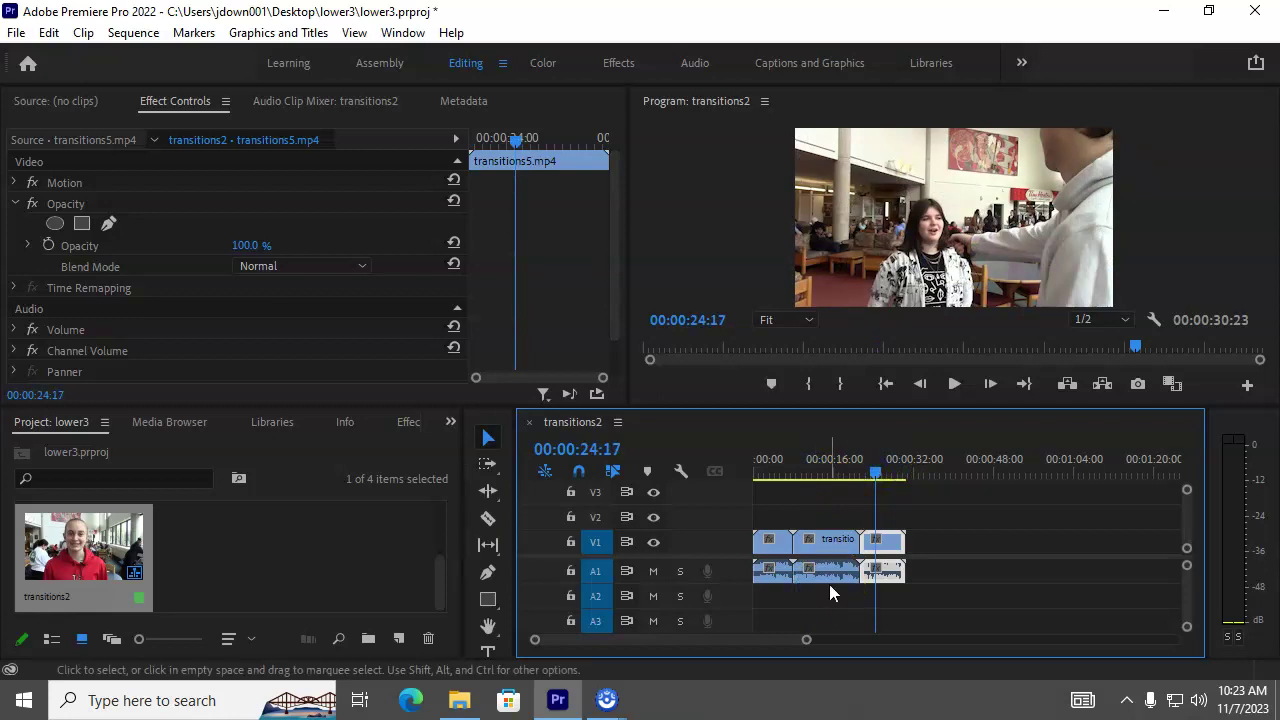
{"action": "left_click", "coordinate": [819, 616]}
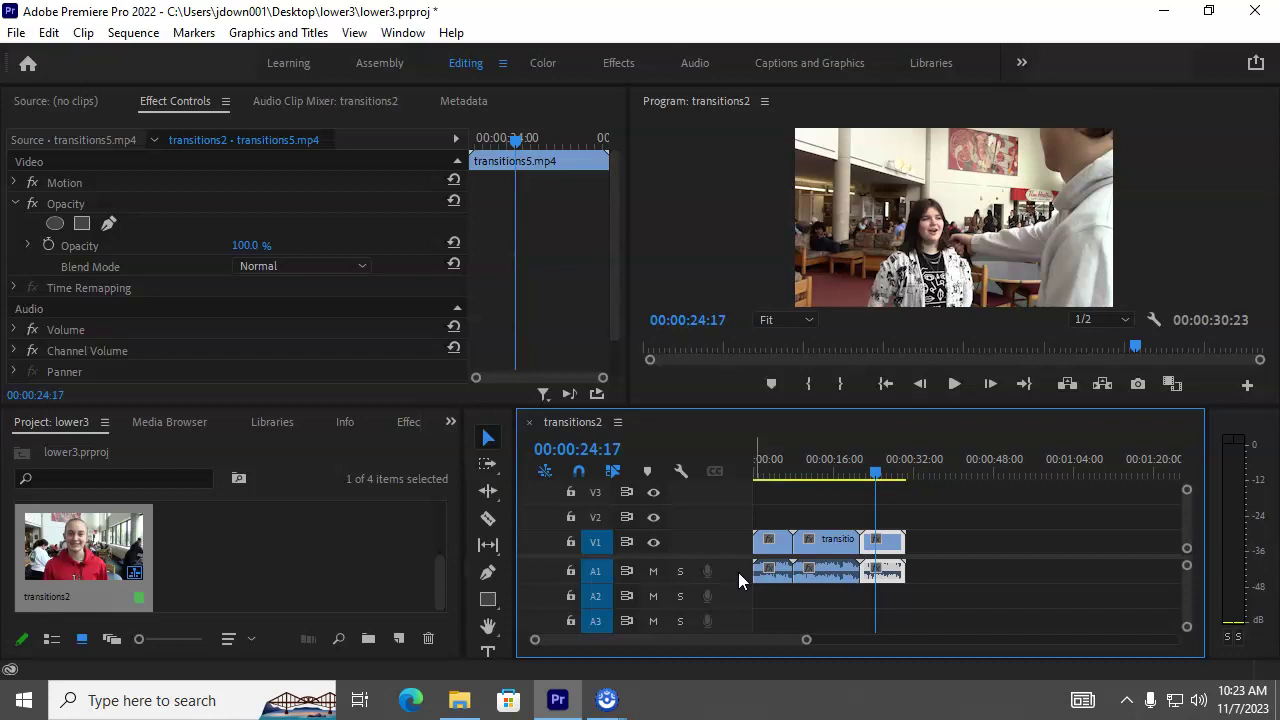
{"action": "left_click", "coordinate": [765, 477]}
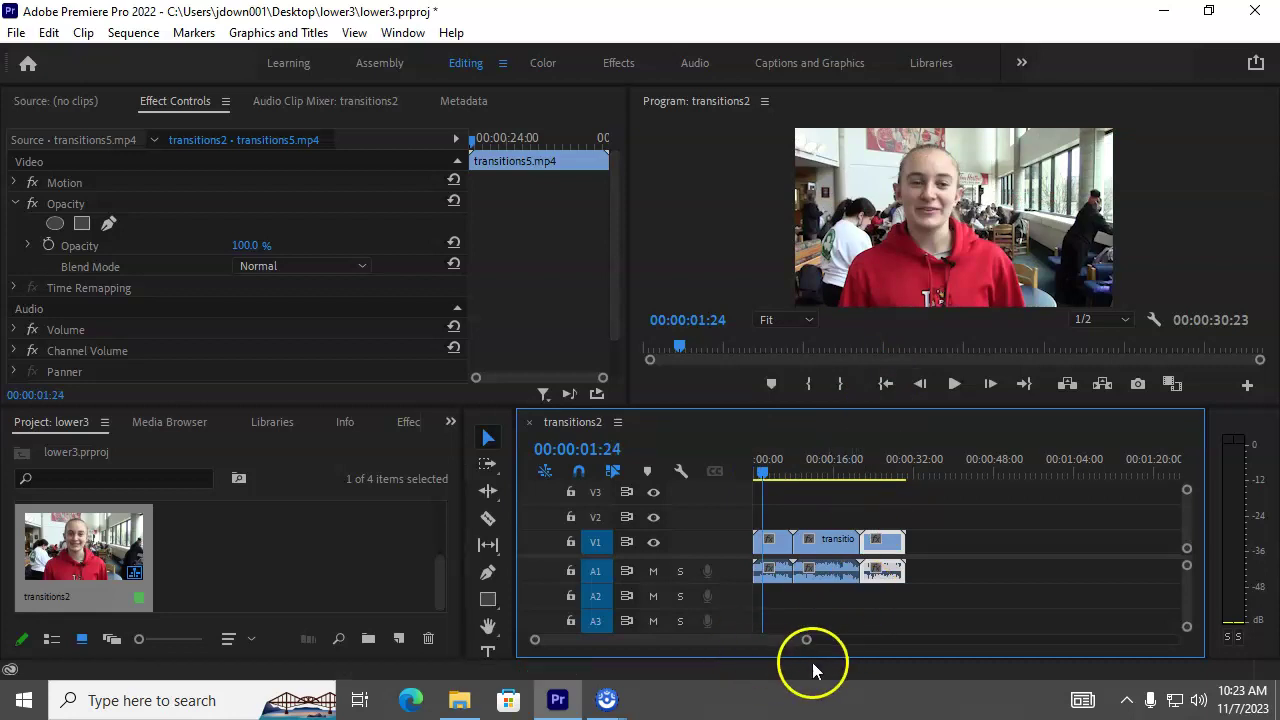
Step: Zoom the timeline in, park the playhead just after 1 second, and switch to Captions and Graphics
{"action": "left_click_drag", "start_coordinate": [808, 641], "coordinate": [719, 641]}
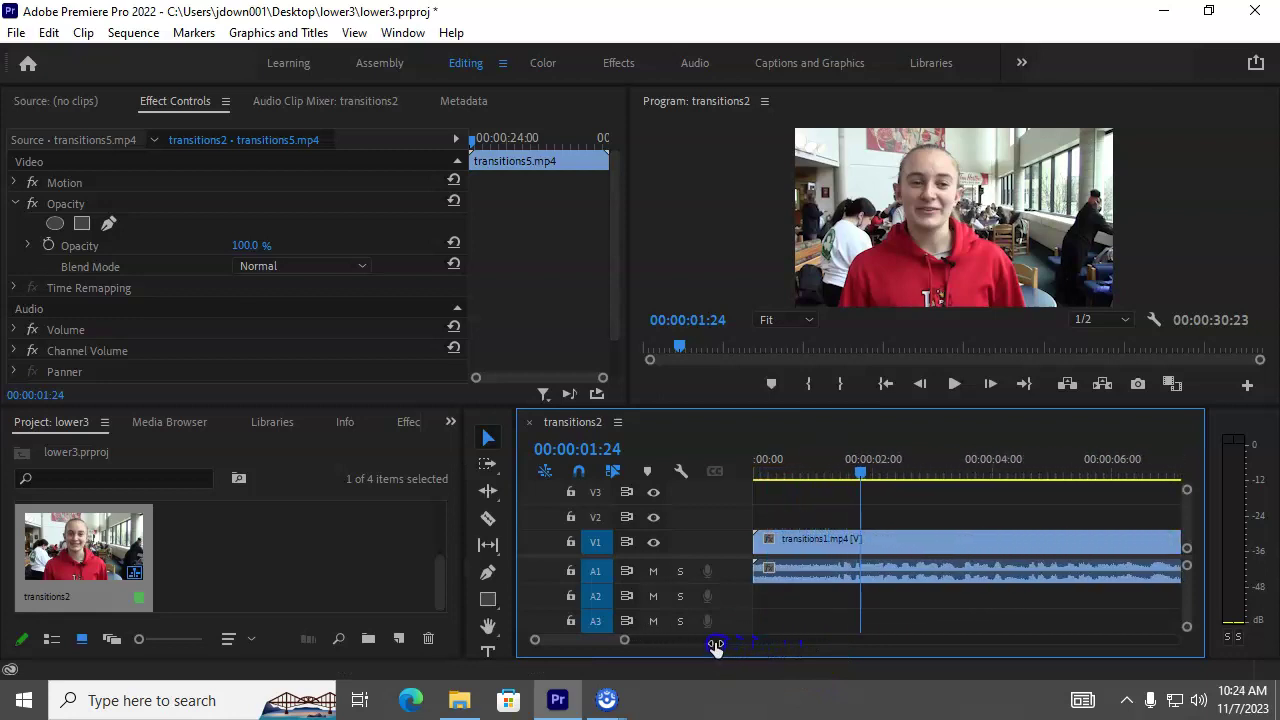
{"action": "left_click_drag", "start_coordinate": [858, 474], "coordinate": [821, 477]}
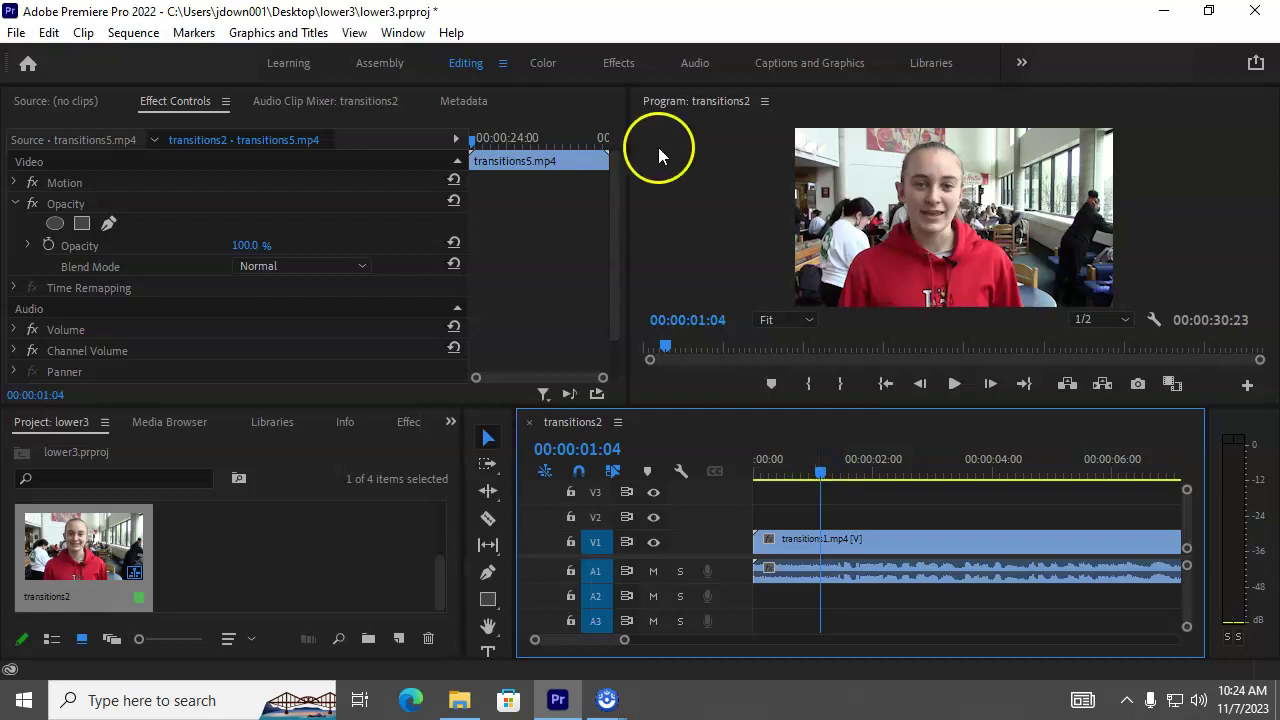
{"action": "left_click", "coordinate": [857, 63]}
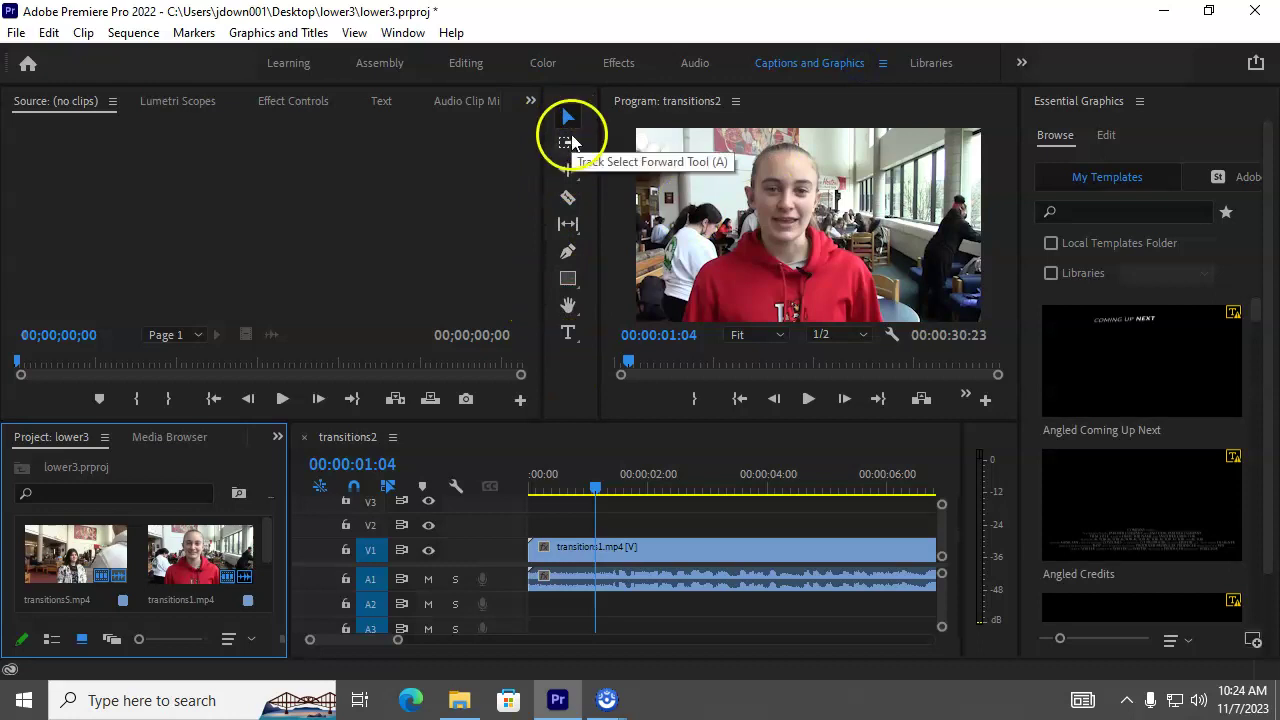
Step: Select the Rectangle tool and turn on Safe Margins in the Program monitor
{"action": "left_click", "coordinate": [568, 279]}
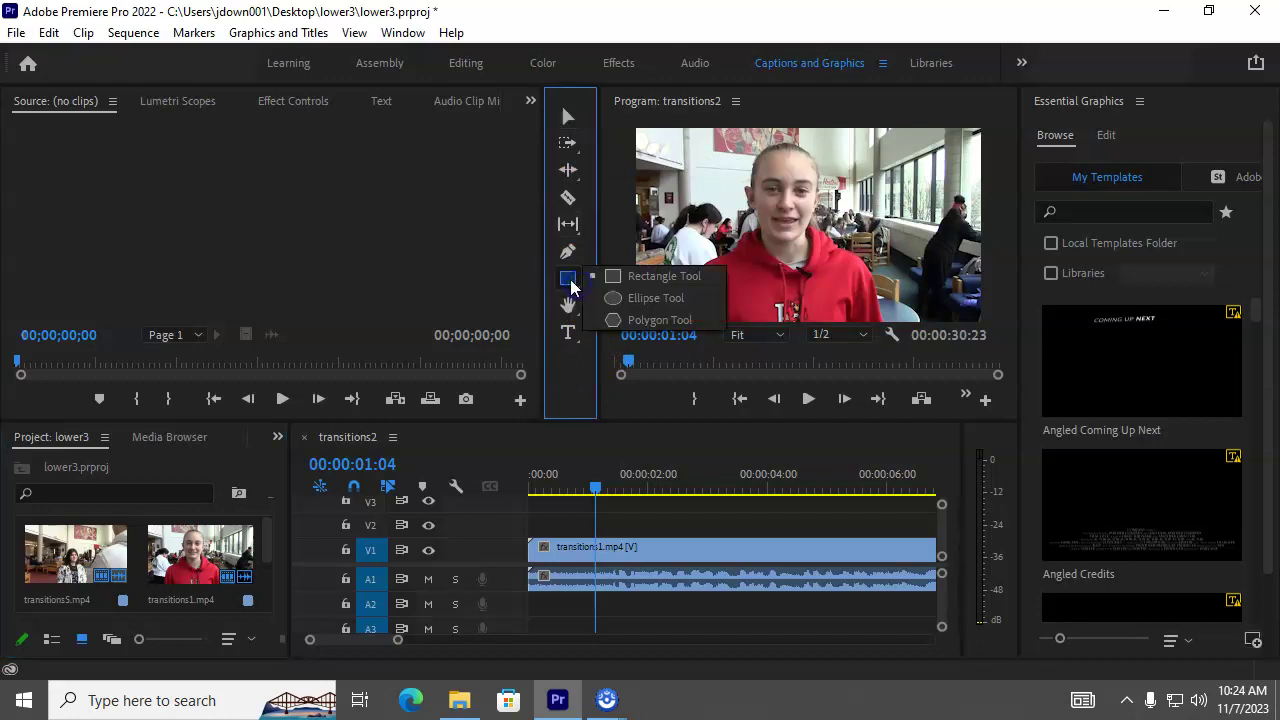
{"action": "left_click", "coordinate": [571, 287]}
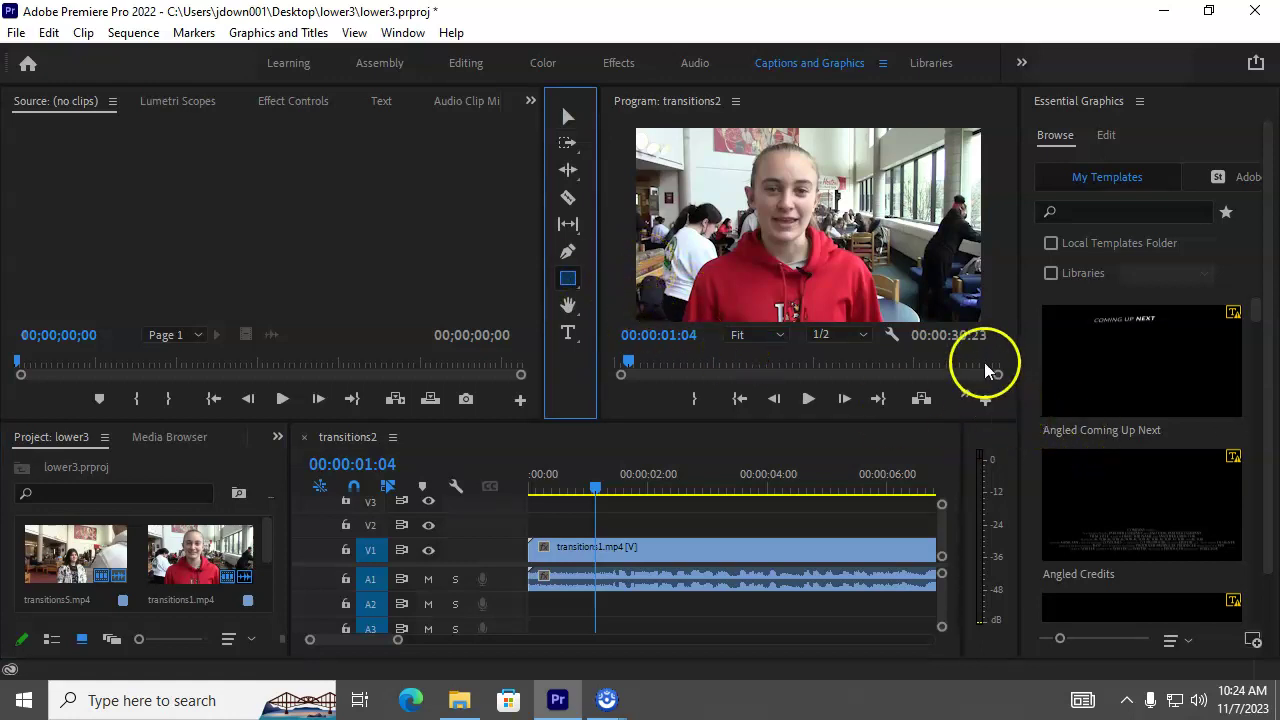
{"action": "left_click", "coordinate": [890, 336]}
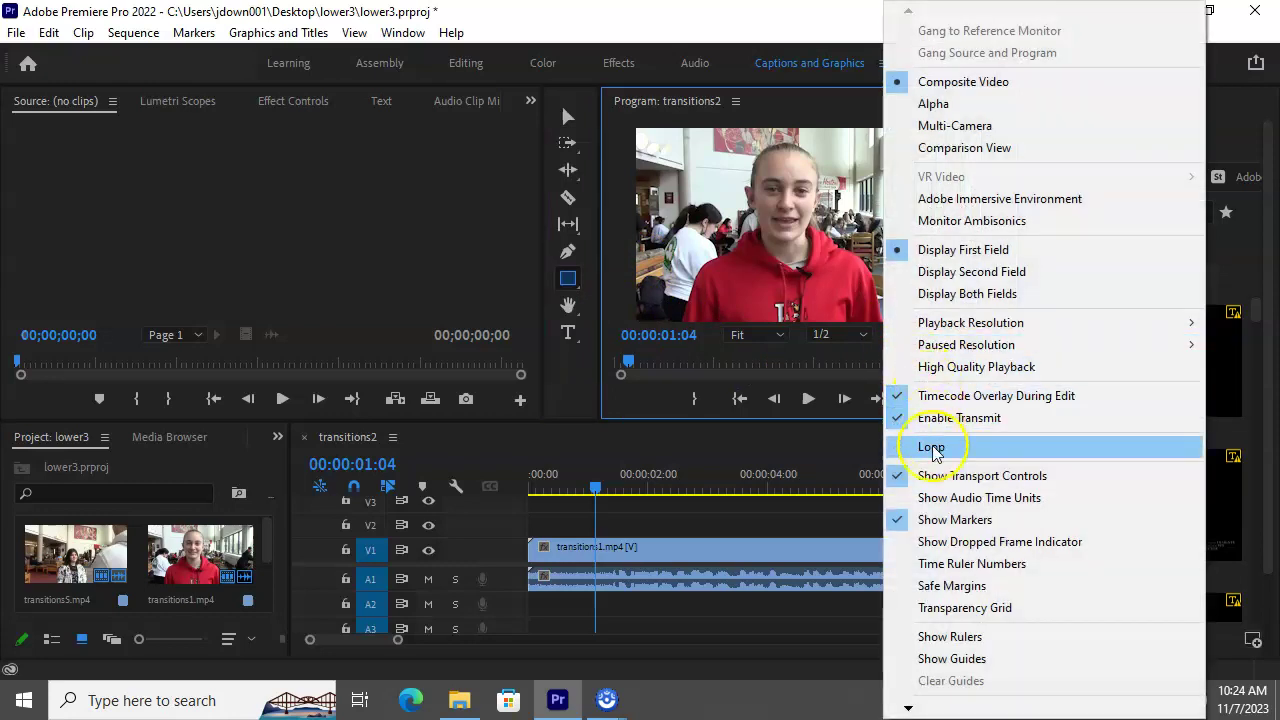
{"action": "left_click", "coordinate": [984, 590]}
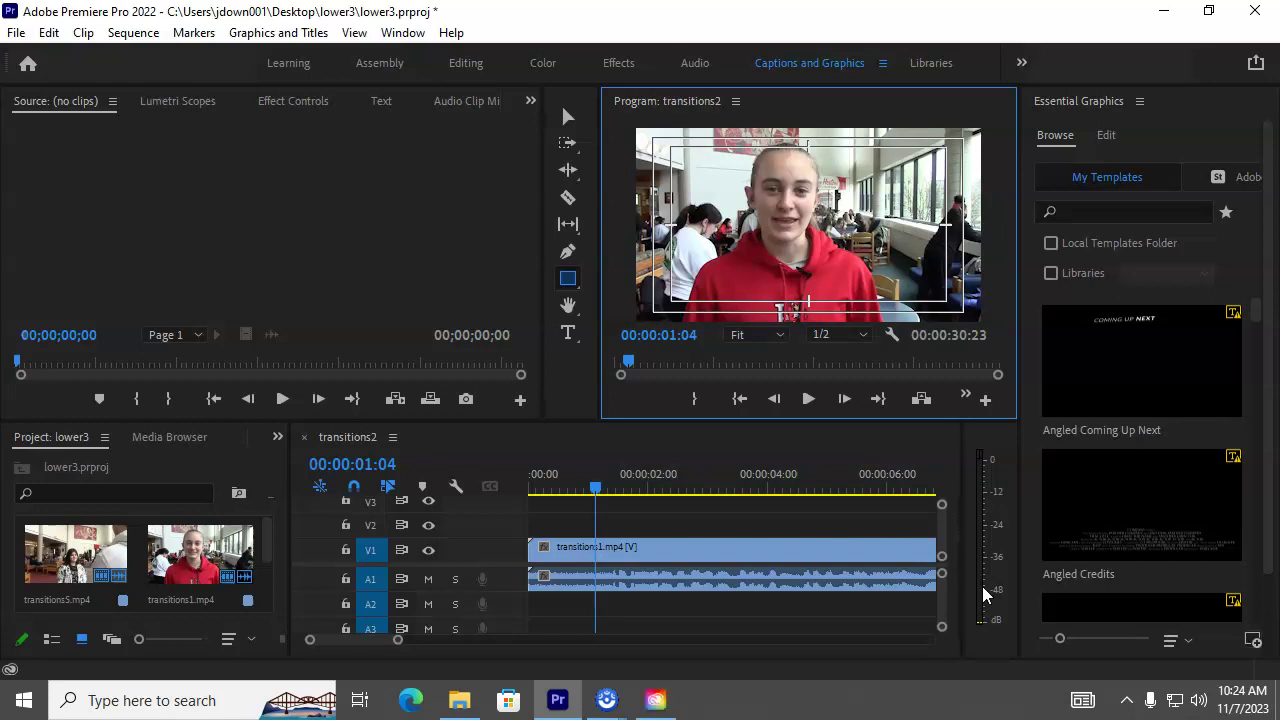
Step: Draw a rectangle across the lower frame and stretch its edges to the full 1920-pixel width
{"action": "left_click", "coordinate": [568, 280]}
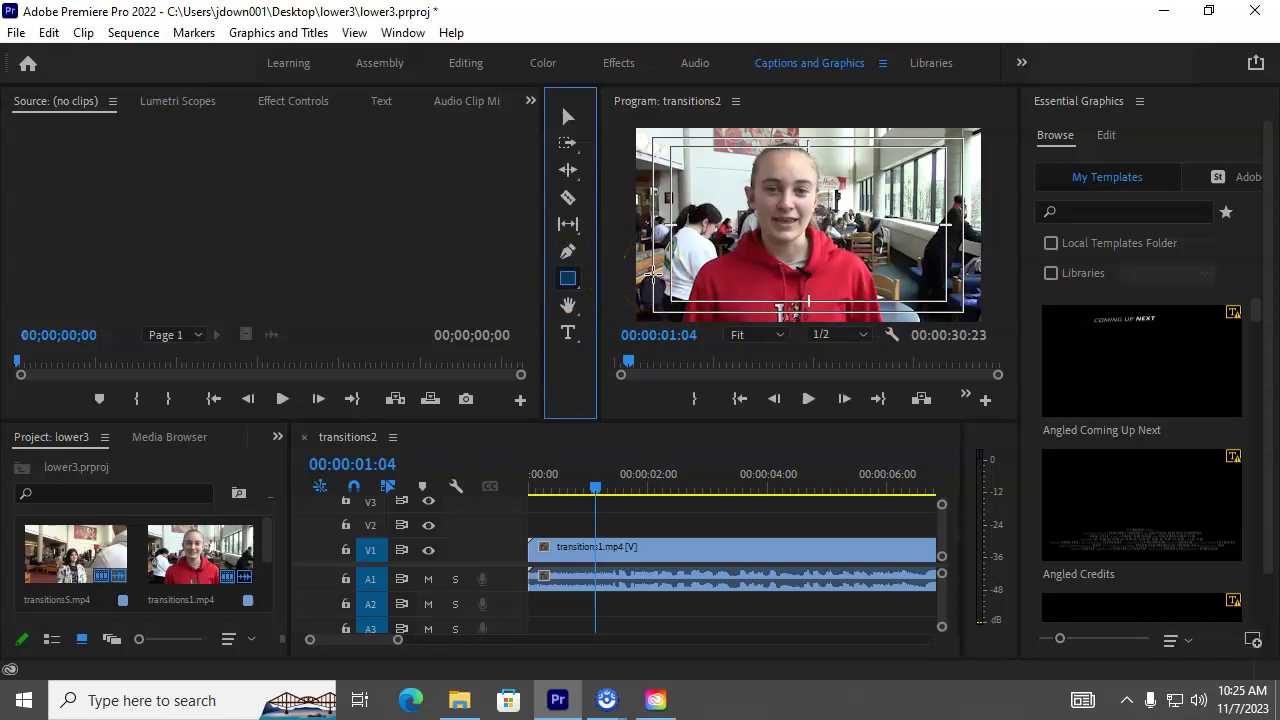
{"action": "left_click_drag", "start_coordinate": [637, 275], "coordinate": [975, 318]}
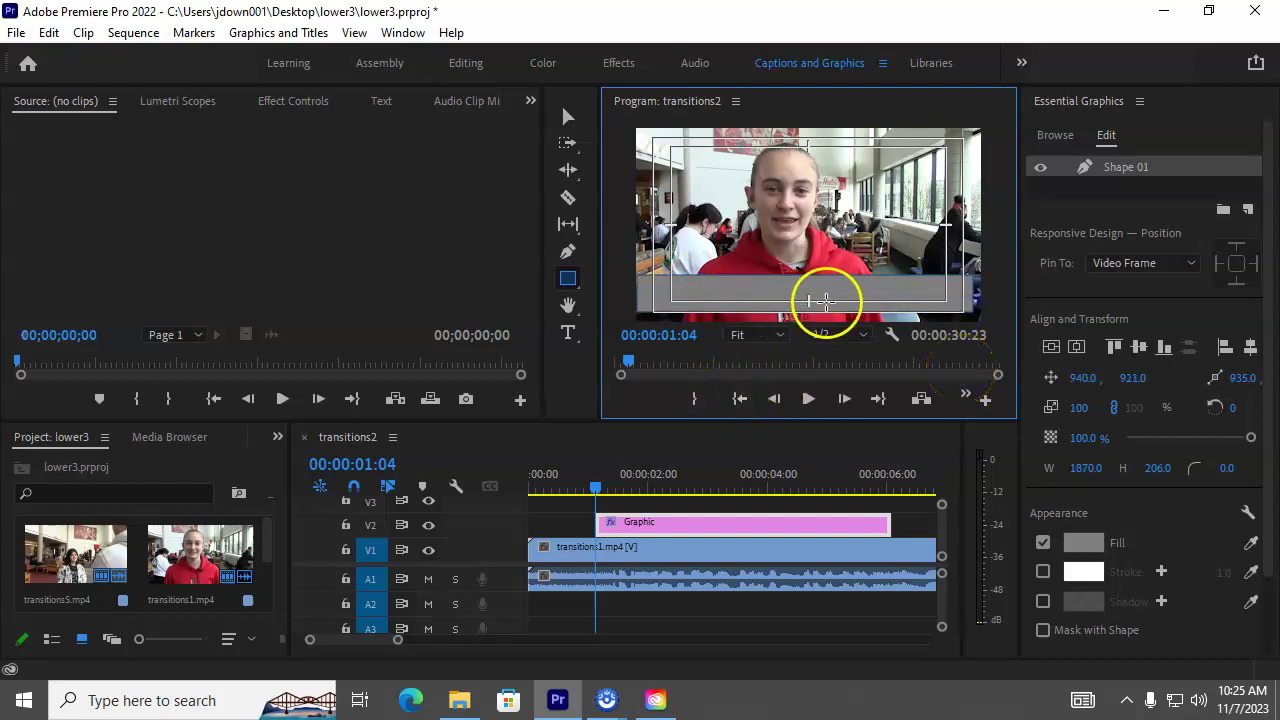
{"action": "left_click", "coordinate": [568, 118]}
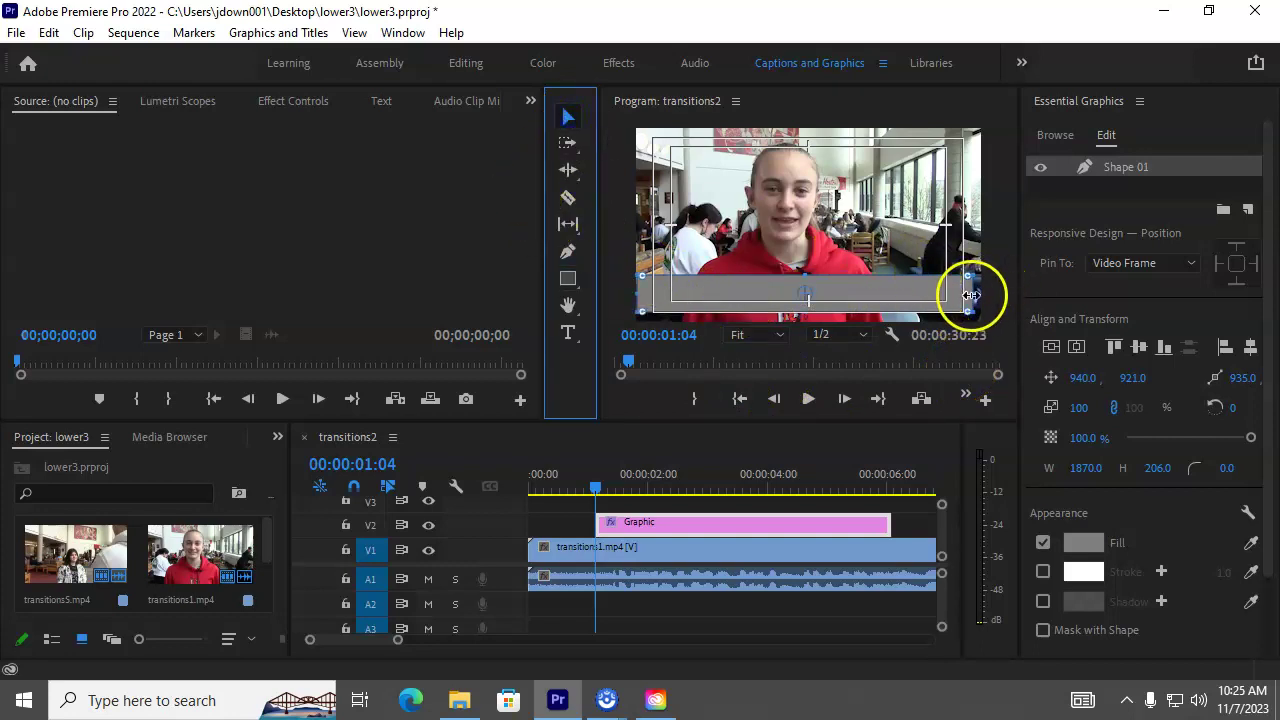
{"action": "left_click_drag", "start_coordinate": [969, 289], "coordinate": [981, 290]}
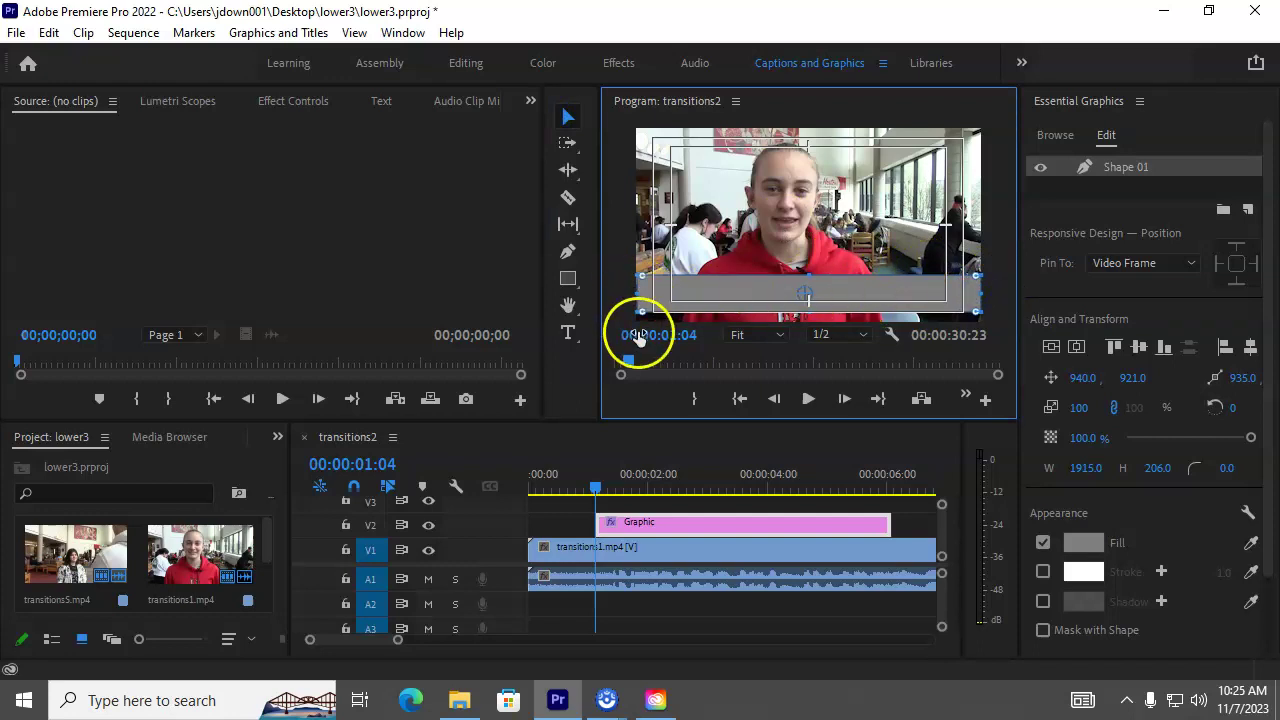
{"action": "left_click_drag", "start_coordinate": [637, 292], "coordinate": [641, 291]}
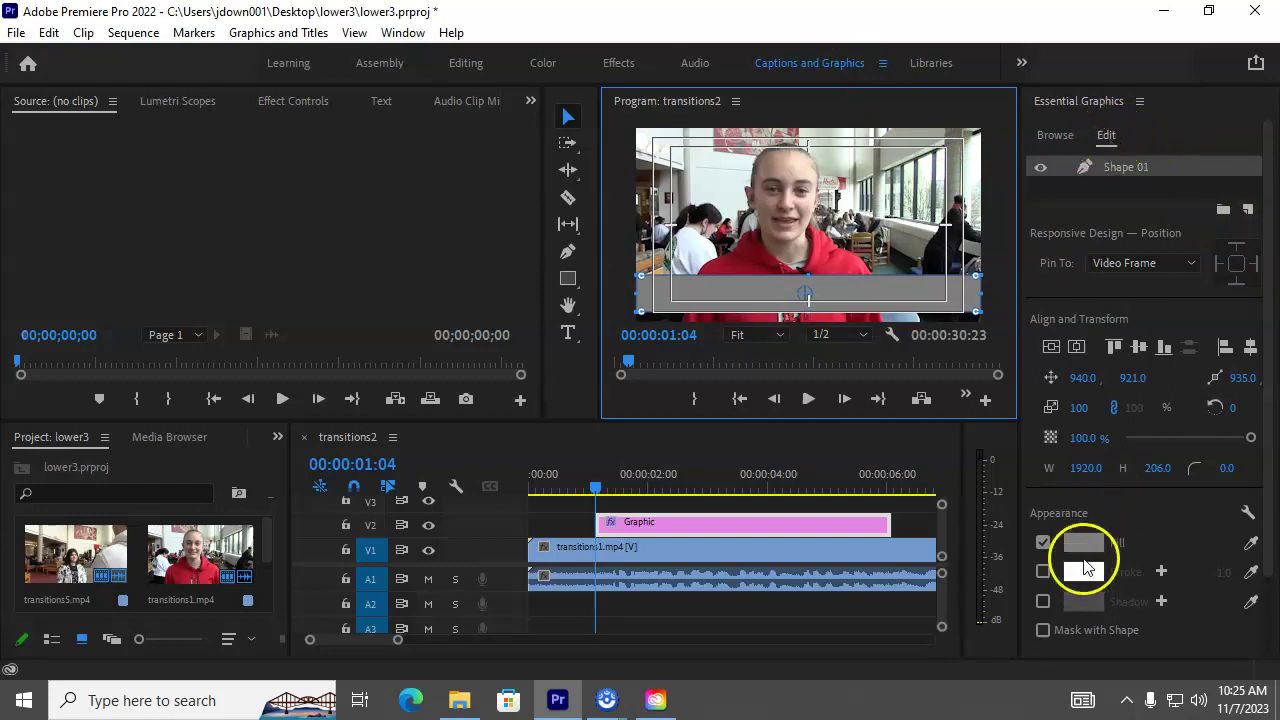
Step: Fill the bar with dark blue 040D64 and lower its opacity to 85.6%
{"action": "left_click", "coordinate": [1090, 545]}
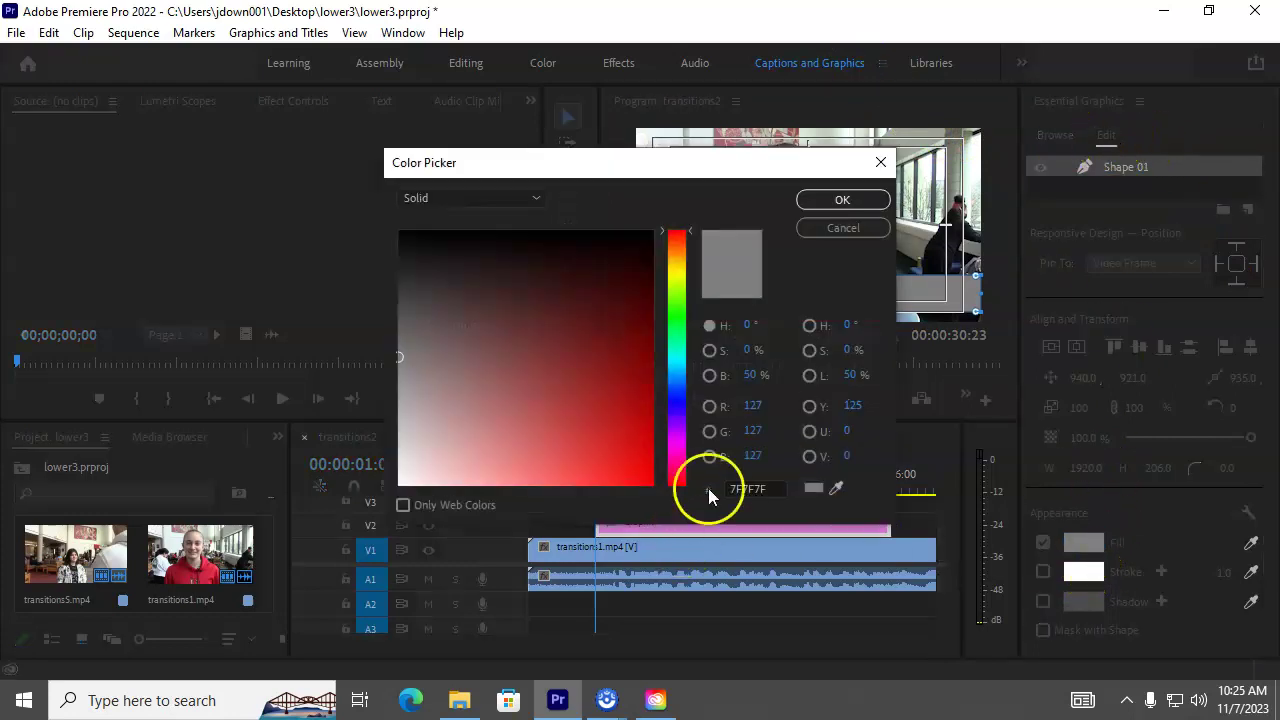
{"action": "left_click_drag", "start_coordinate": [766, 170], "coordinate": [493, 159]}
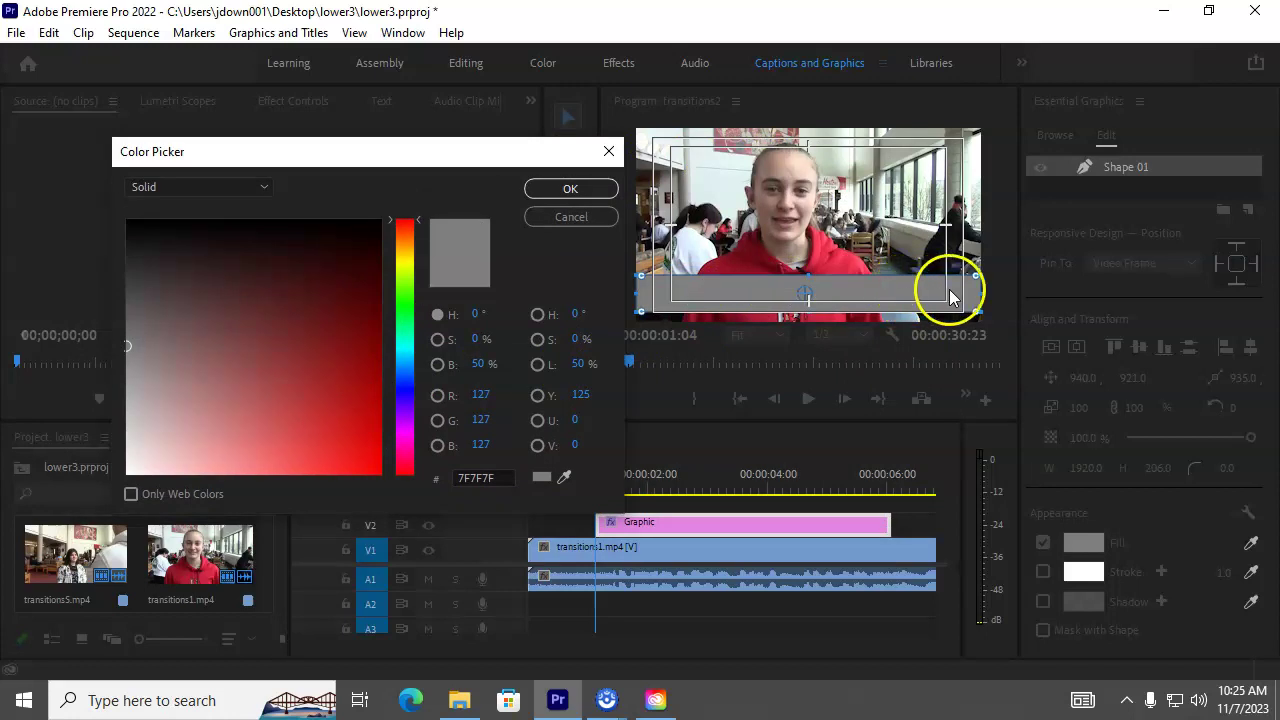
{"action": "left_click", "coordinate": [404, 370]}
{"action": "left_click", "coordinate": [401, 393]}
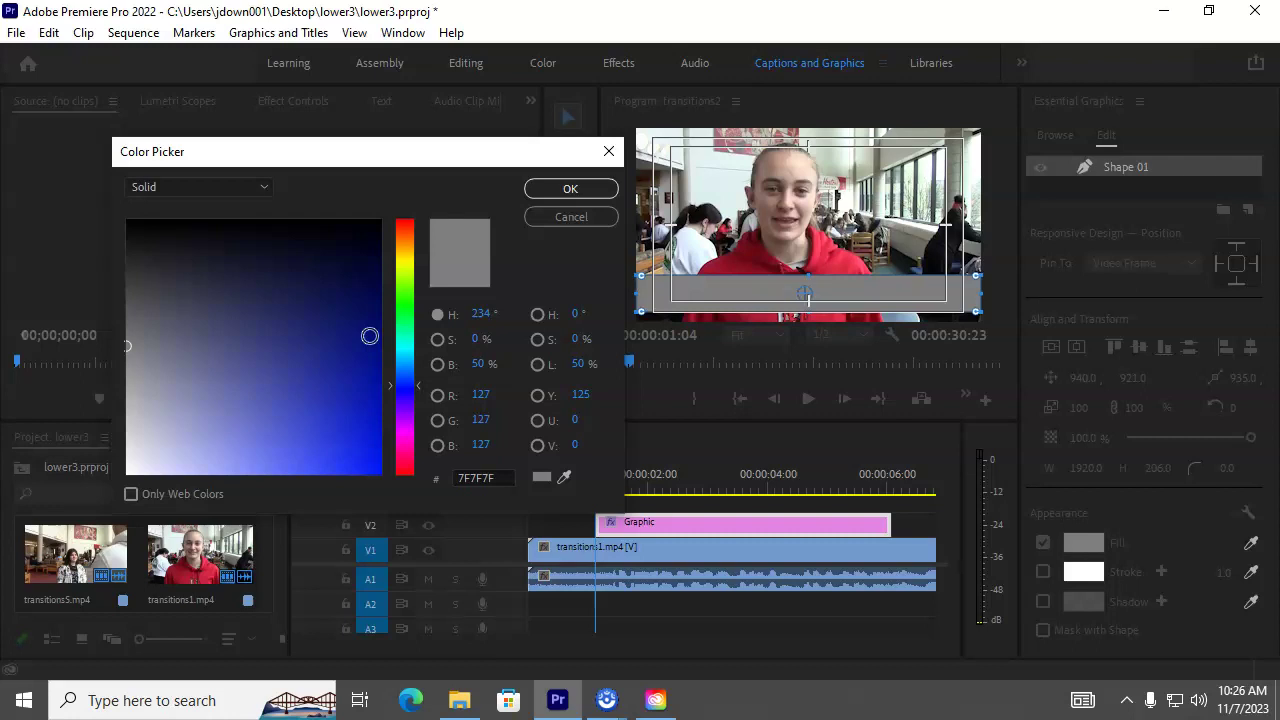
{"action": "left_click", "coordinate": [370, 319]}
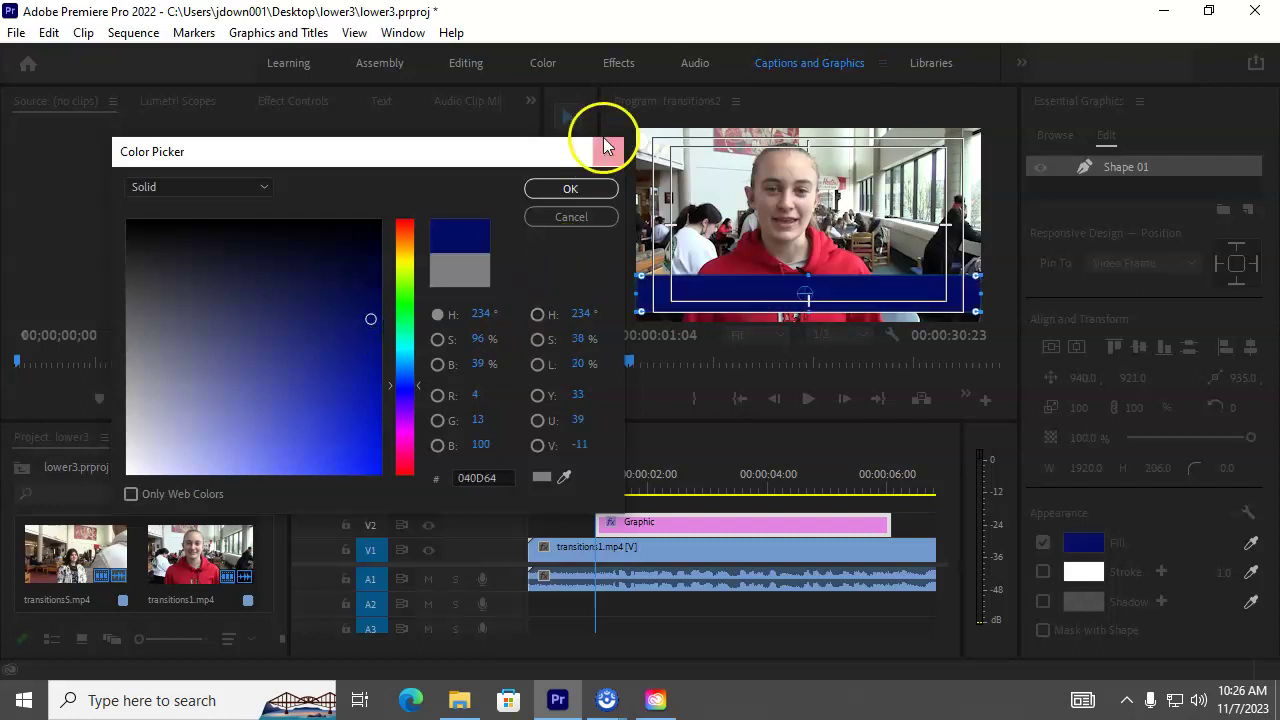
{"action": "left_click", "coordinate": [586, 190]}
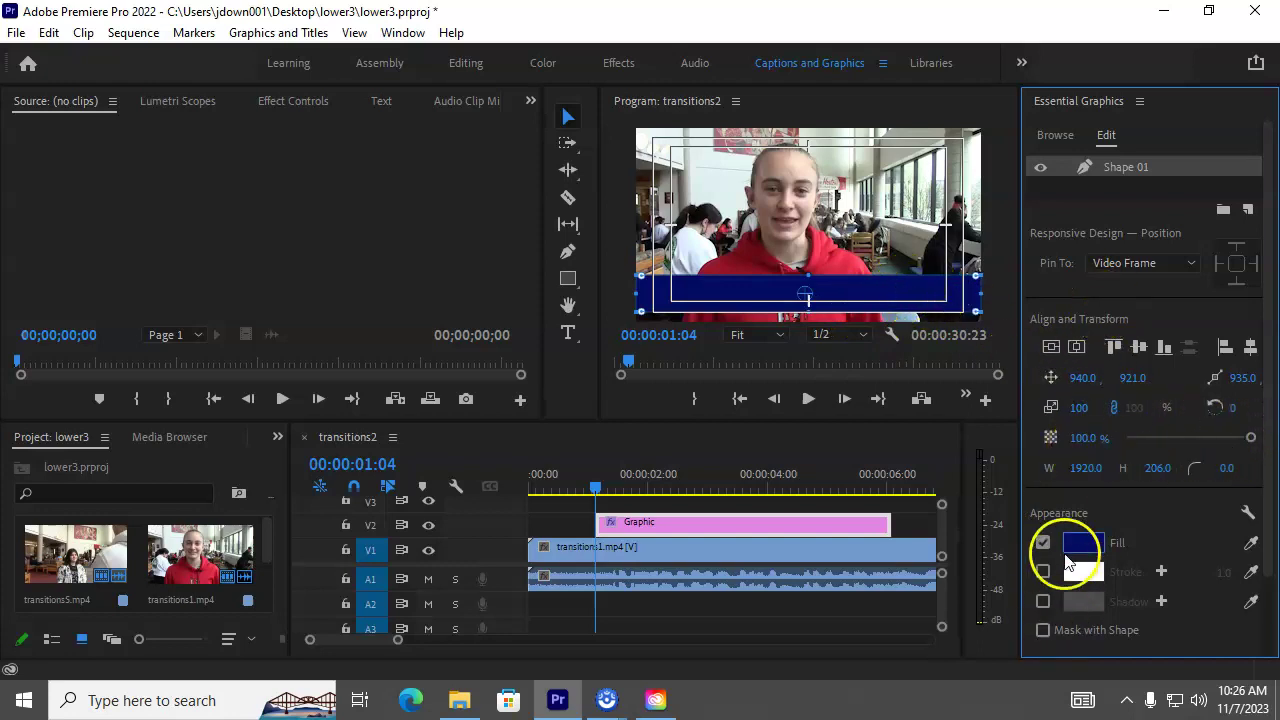
{"action": "left_click_drag", "start_coordinate": [1249, 437], "coordinate": [1233, 447]}
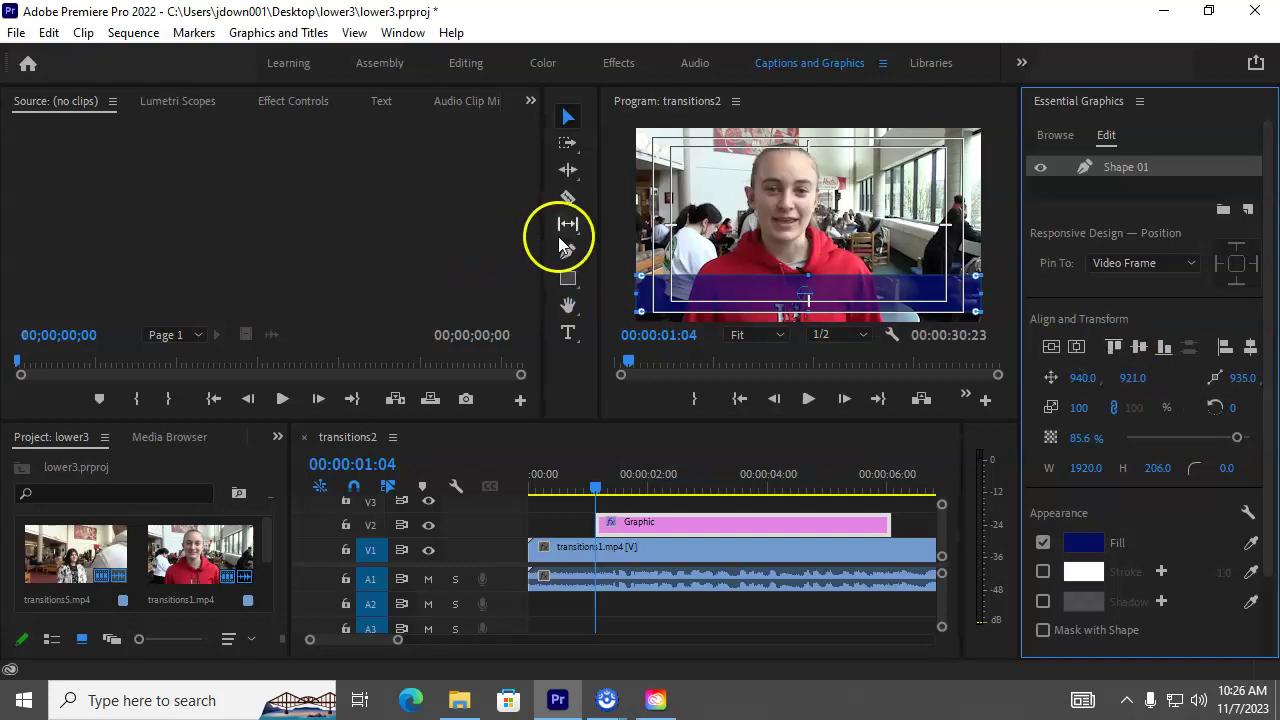
Step: Type a two-line title over the bar: the interviewee's name, then 'LIKES TACOS'
{"action": "left_click", "coordinate": [568, 333]}
{"action": "left_click", "coordinate": [678, 280]}
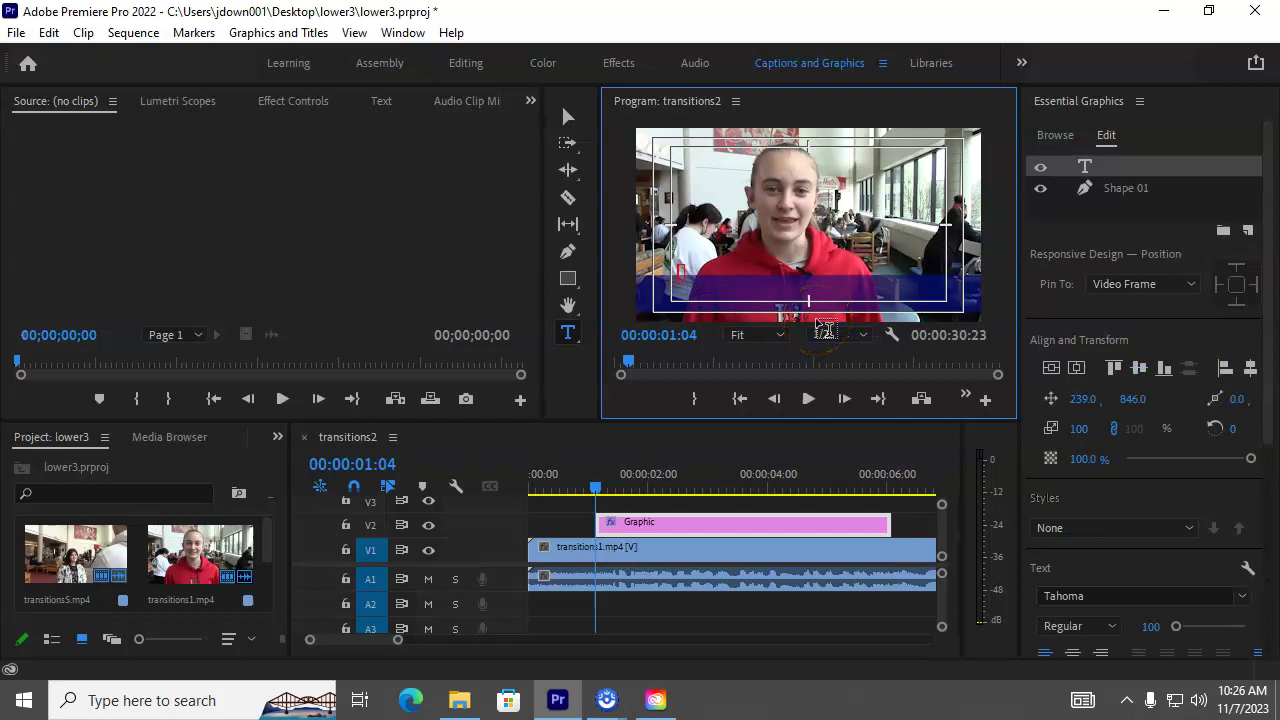
{"action": "key", "text": "Return"}
{"action": "type", "text": "LTK"}
{"action": "key", "text": "BackSpace"}
{"action": "type", "text": "KES TACOS"}
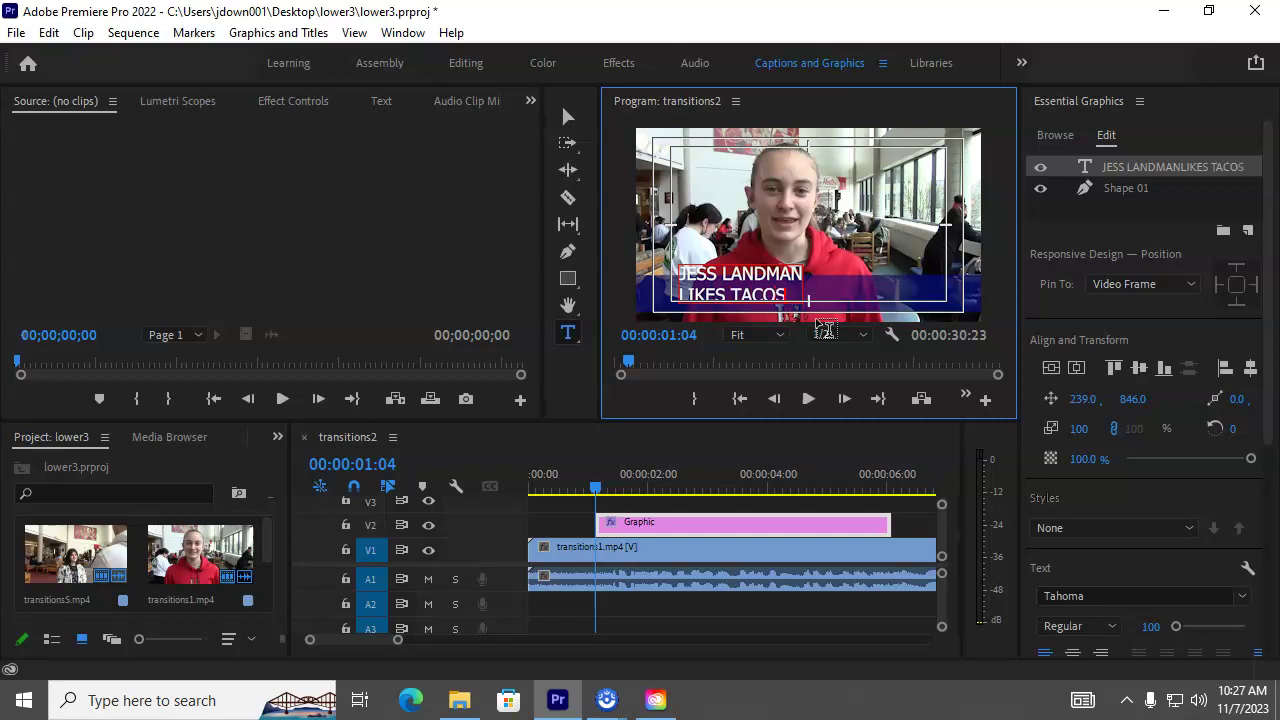
{"action": "key", "text": "ctrl+a"}
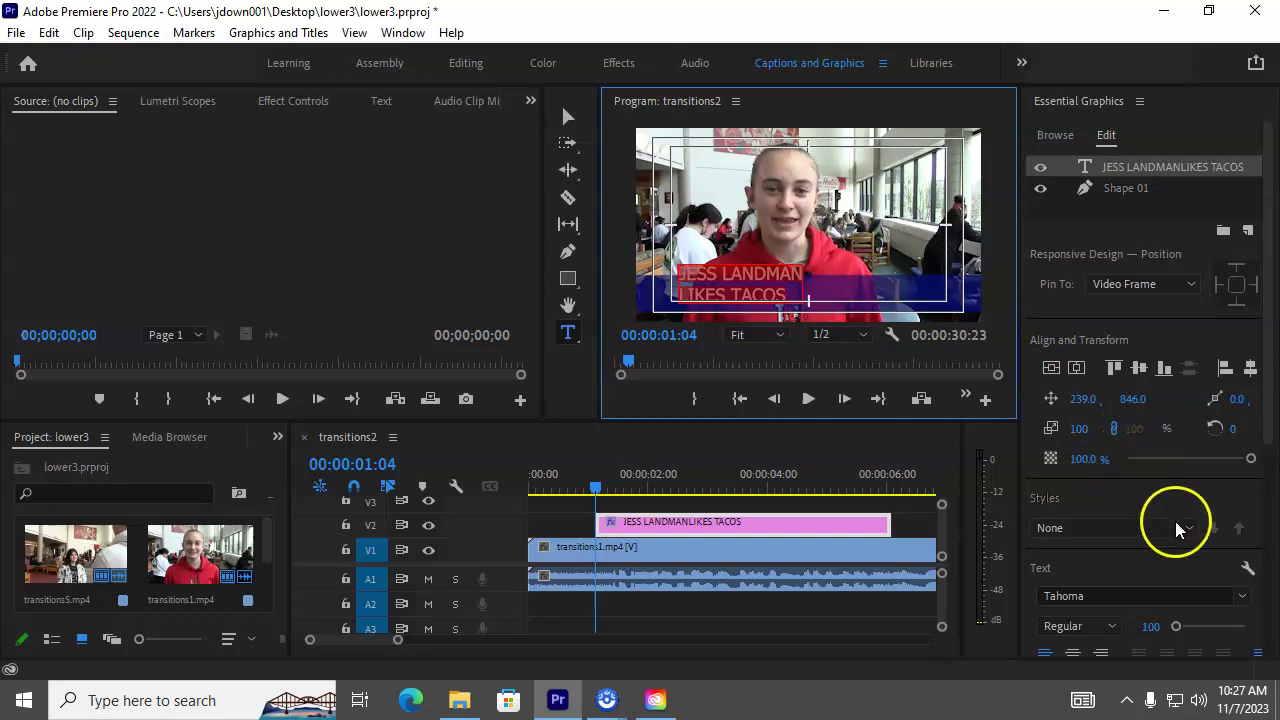
Step: Set the title text's font style to Bold
{"action": "scroll", "coordinate": [1240, 440], "scroll_direction": "down", "scroll_amount": 4}
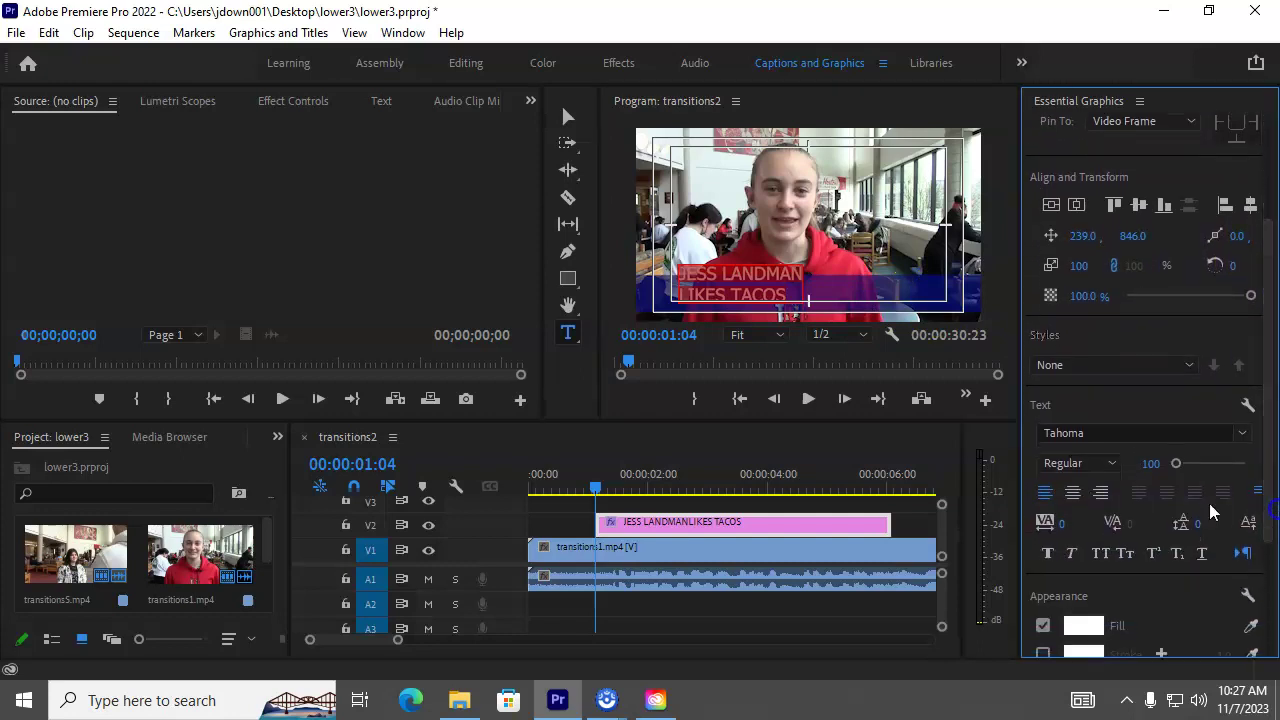
{"action": "left_click", "coordinate": [1110, 463]}
{"action": "left_click", "coordinate": [1100, 505]}
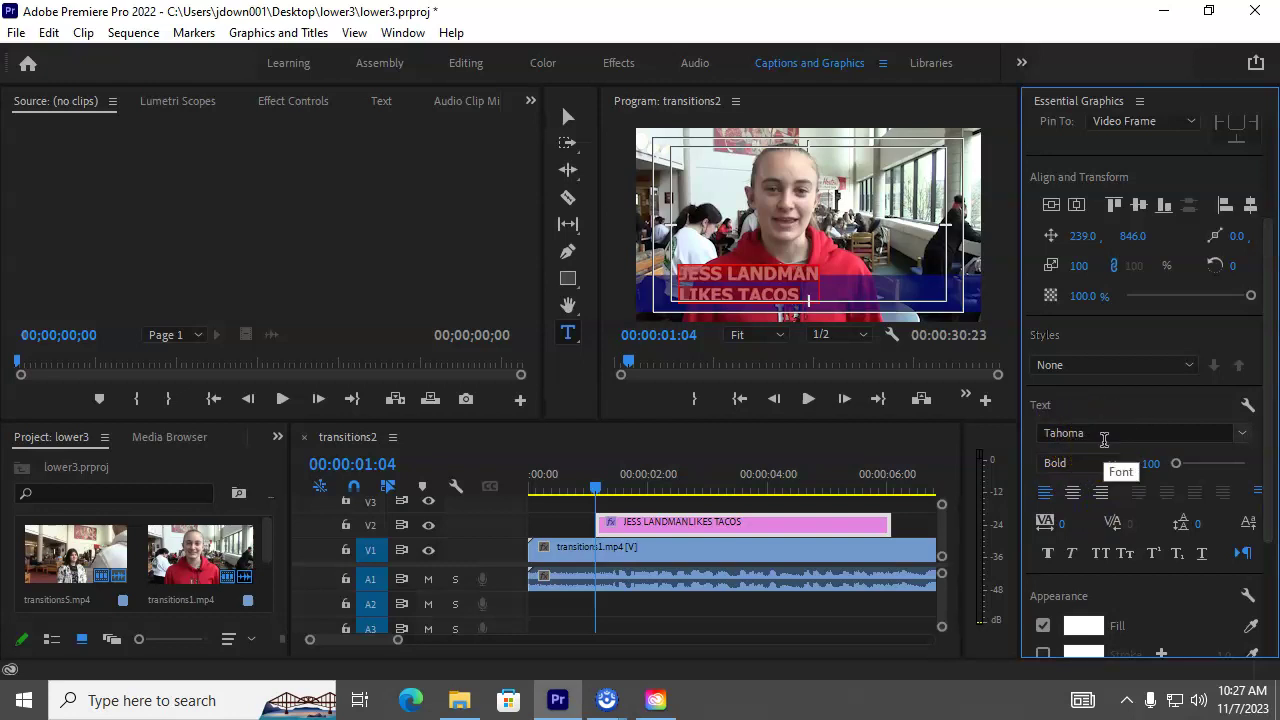
Step: Set the LIKES TACOS line to font size 60
{"action": "left_click", "coordinate": [759, 293]}
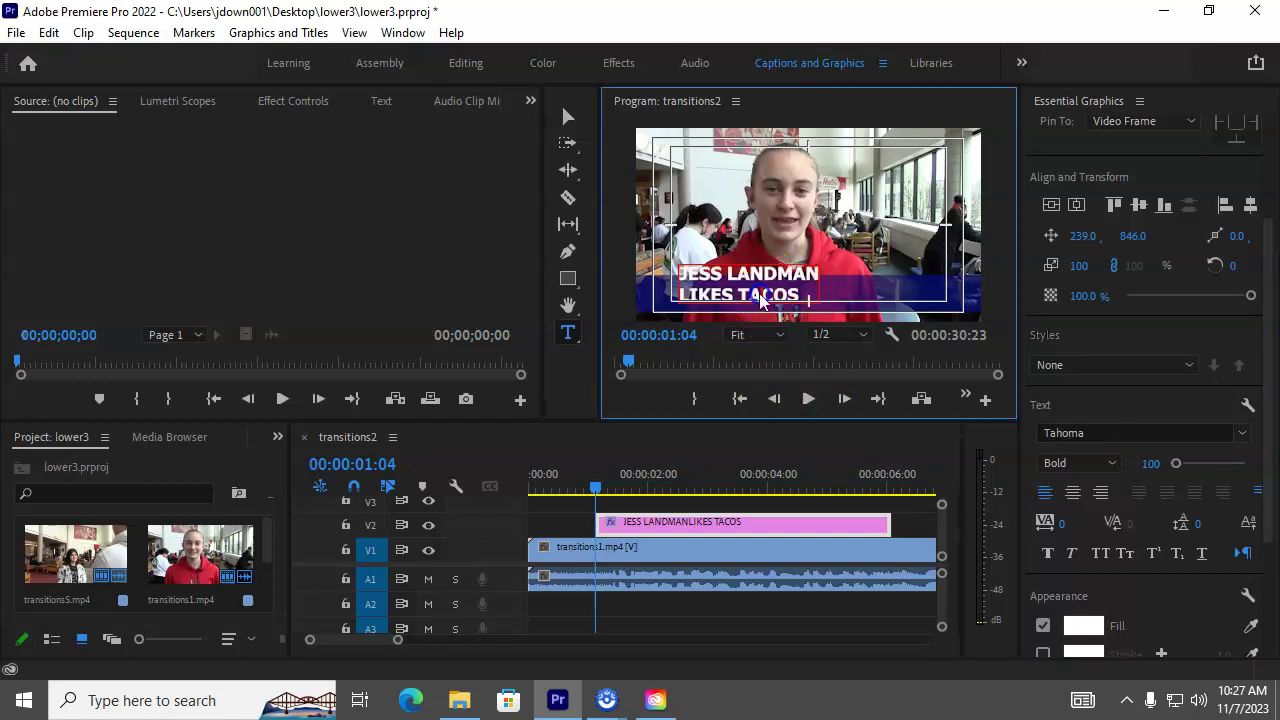
{"action": "triple_click", "coordinate": [759, 293]}
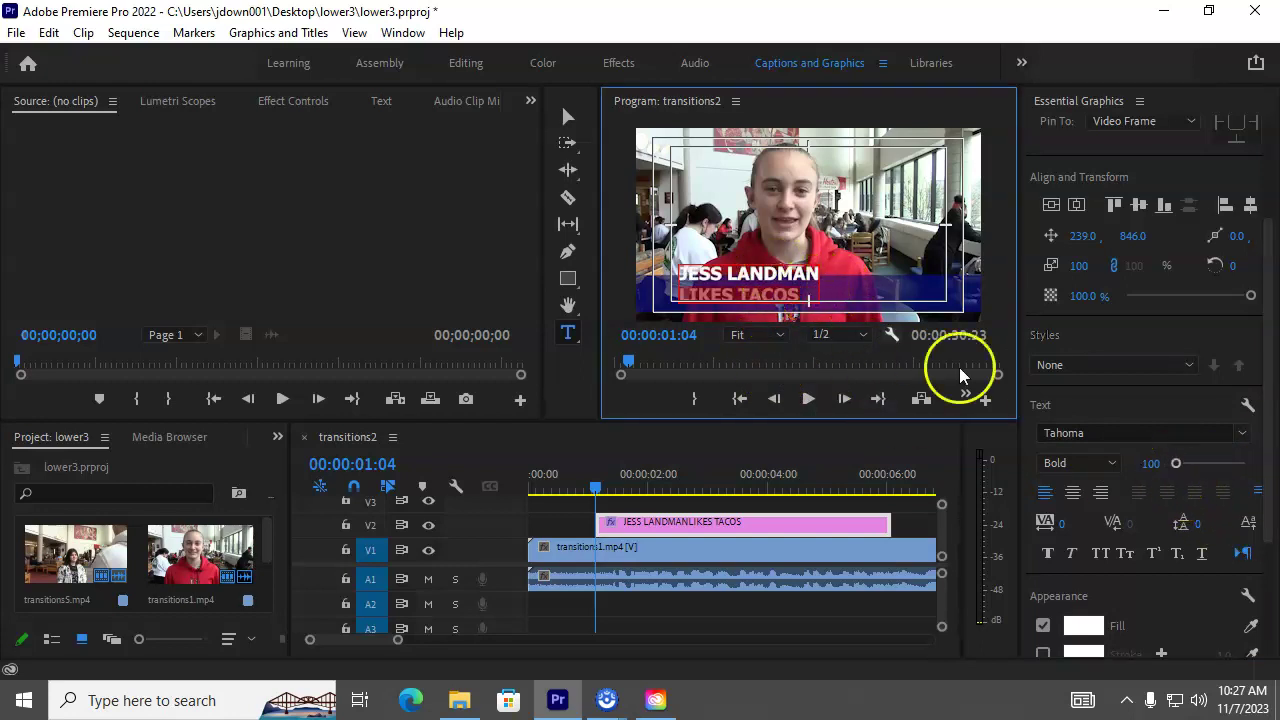
{"action": "left_click_drag", "start_coordinate": [1176, 464], "coordinate": [1177, 476]}
{"action": "left_click", "coordinate": [1152, 463]}
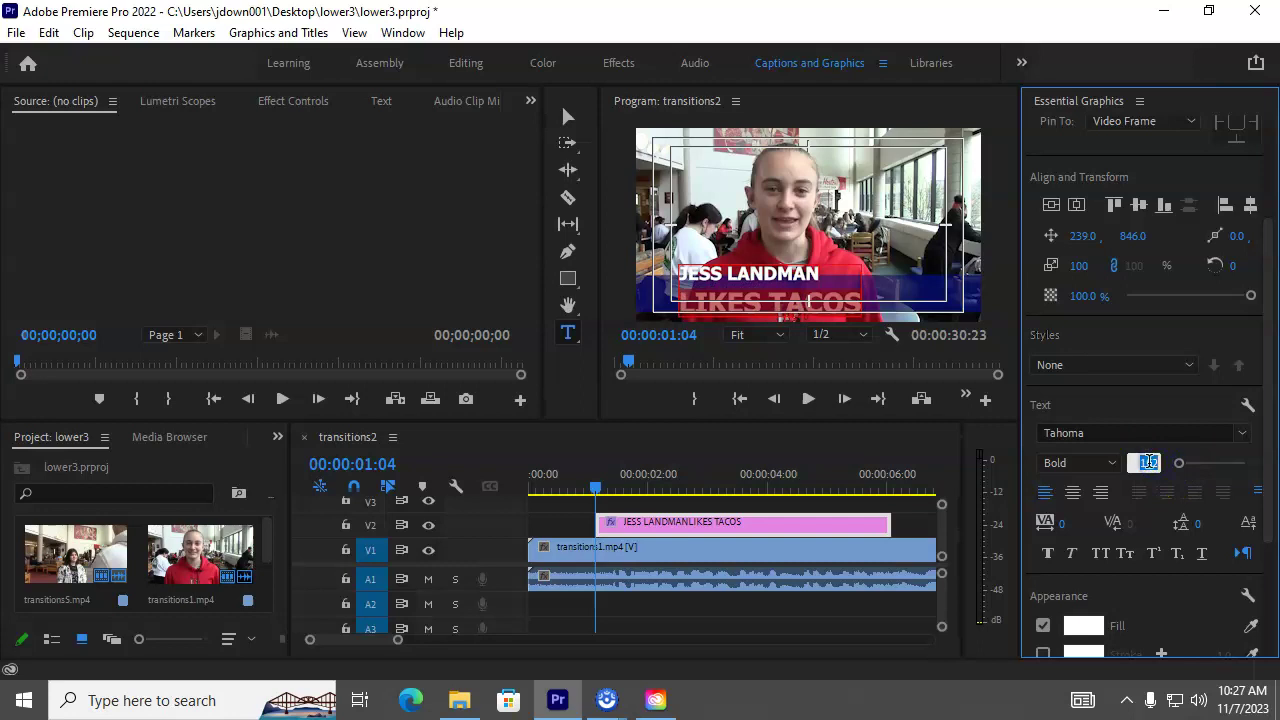
{"action": "type", "text": "60"}
{"action": "key", "text": "Return"}
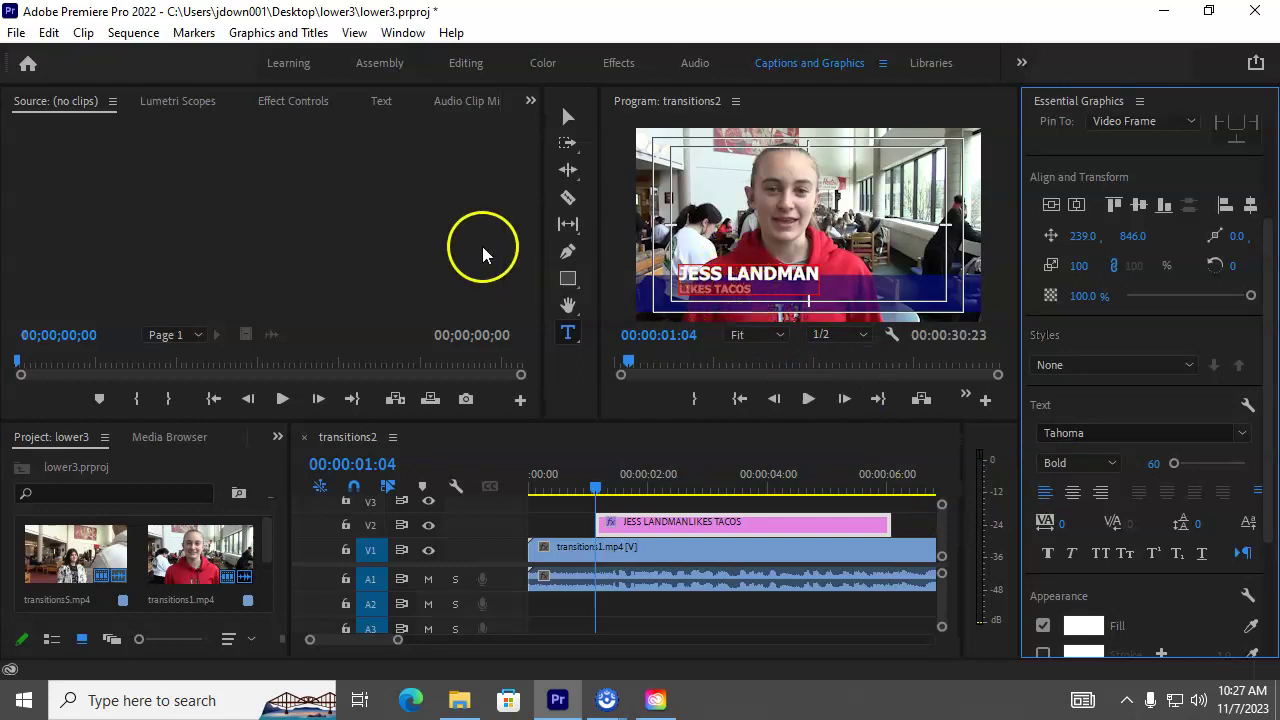
Step: Move the title left and down on the bar and raise the bar's height to 228 px
{"action": "left_click", "coordinate": [563, 117]}
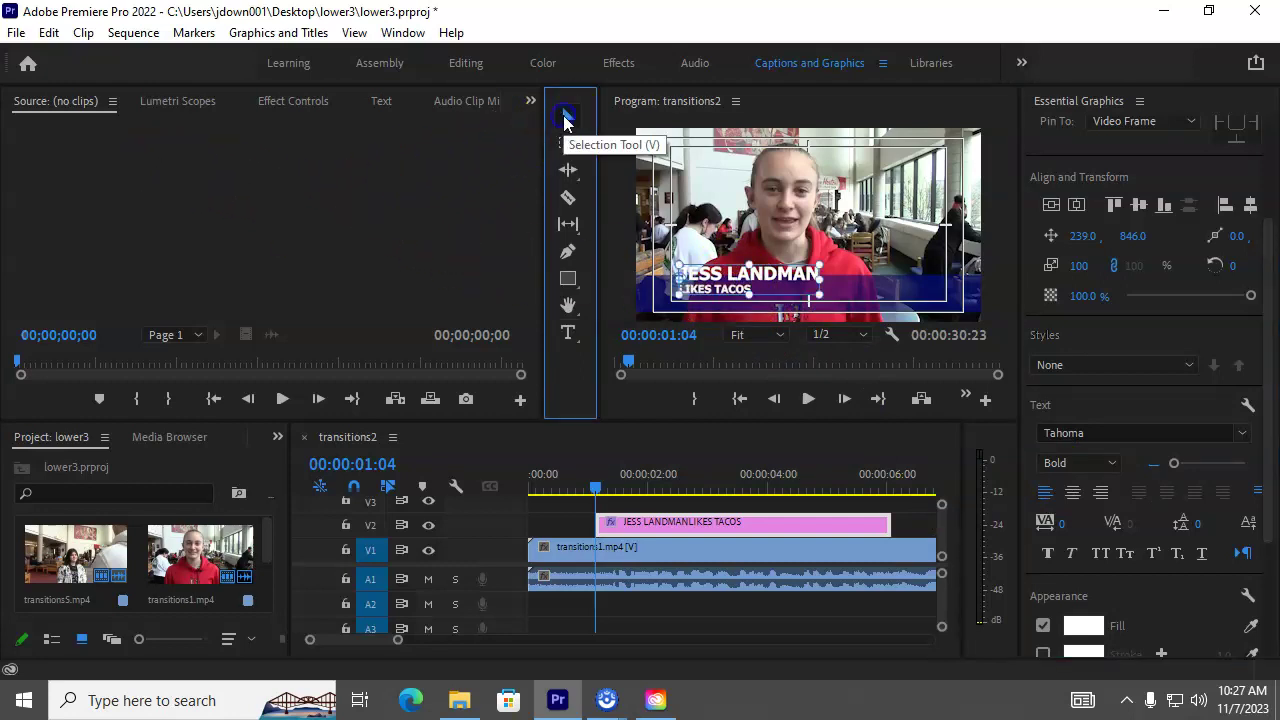
{"action": "left_click_drag", "start_coordinate": [705, 277], "coordinate": [683, 291]}
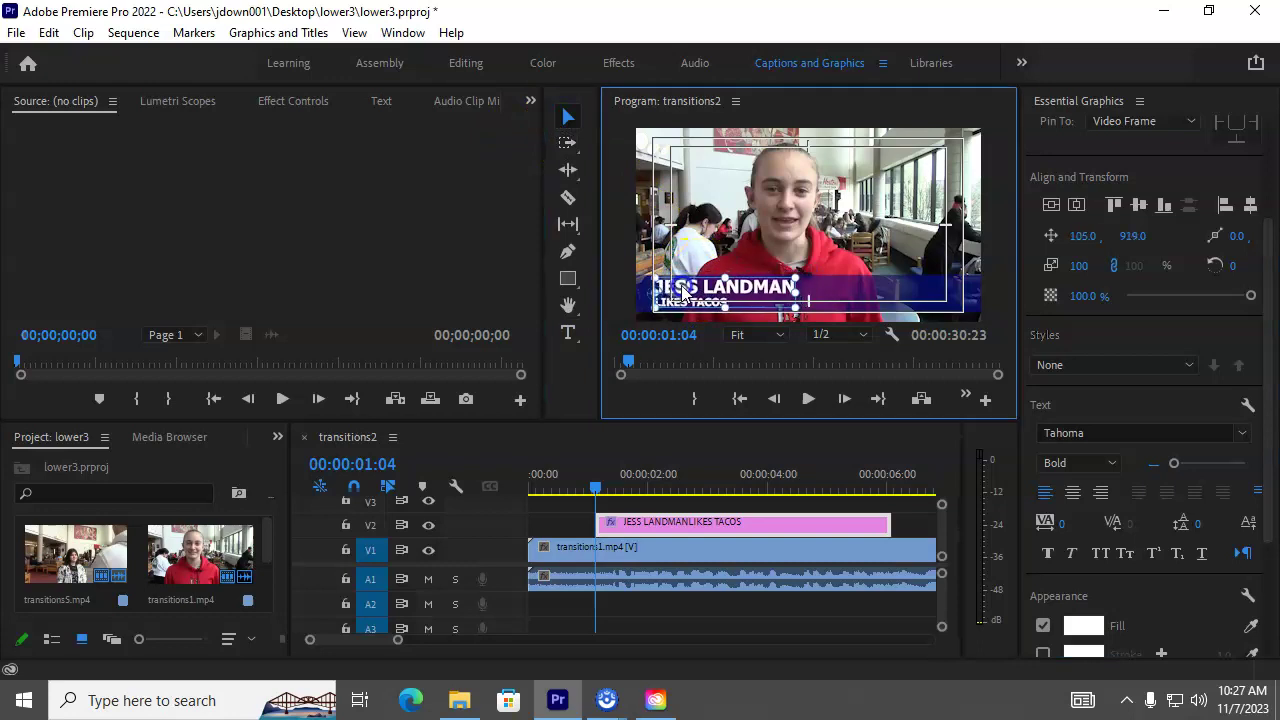
{"action": "left_click", "coordinate": [914, 330]}
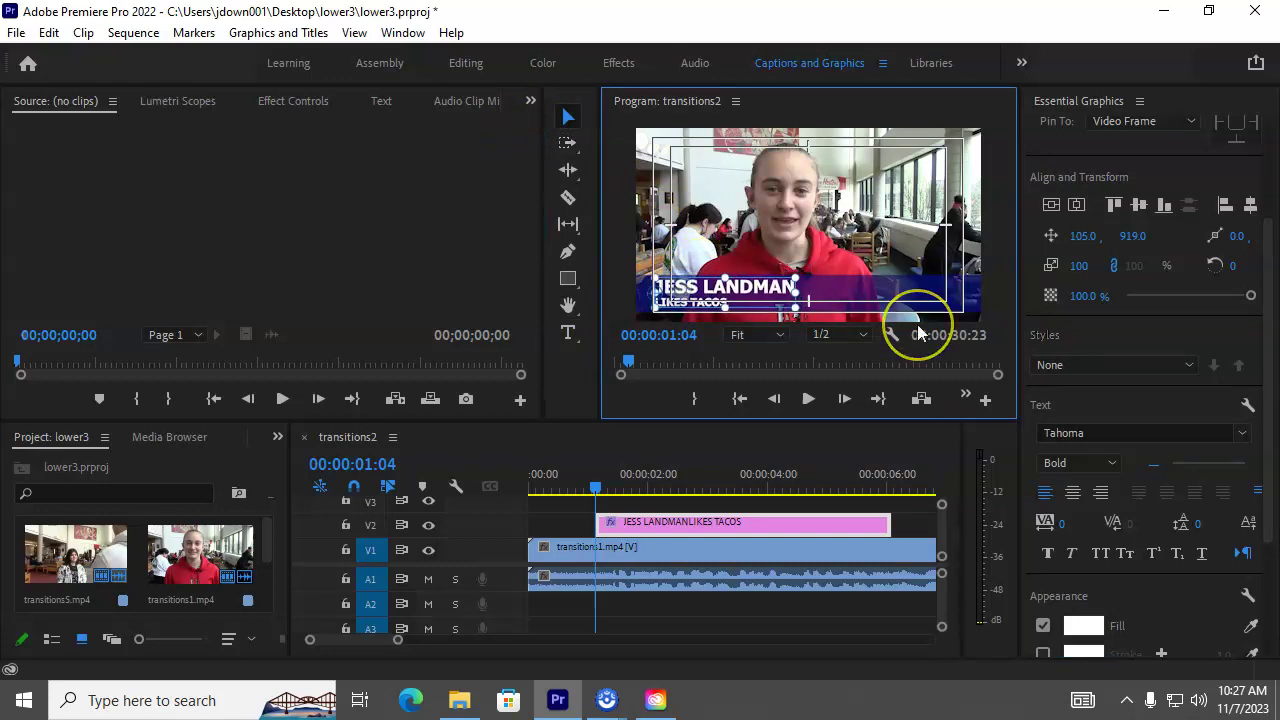
{"action": "left_click", "coordinate": [846, 286]}
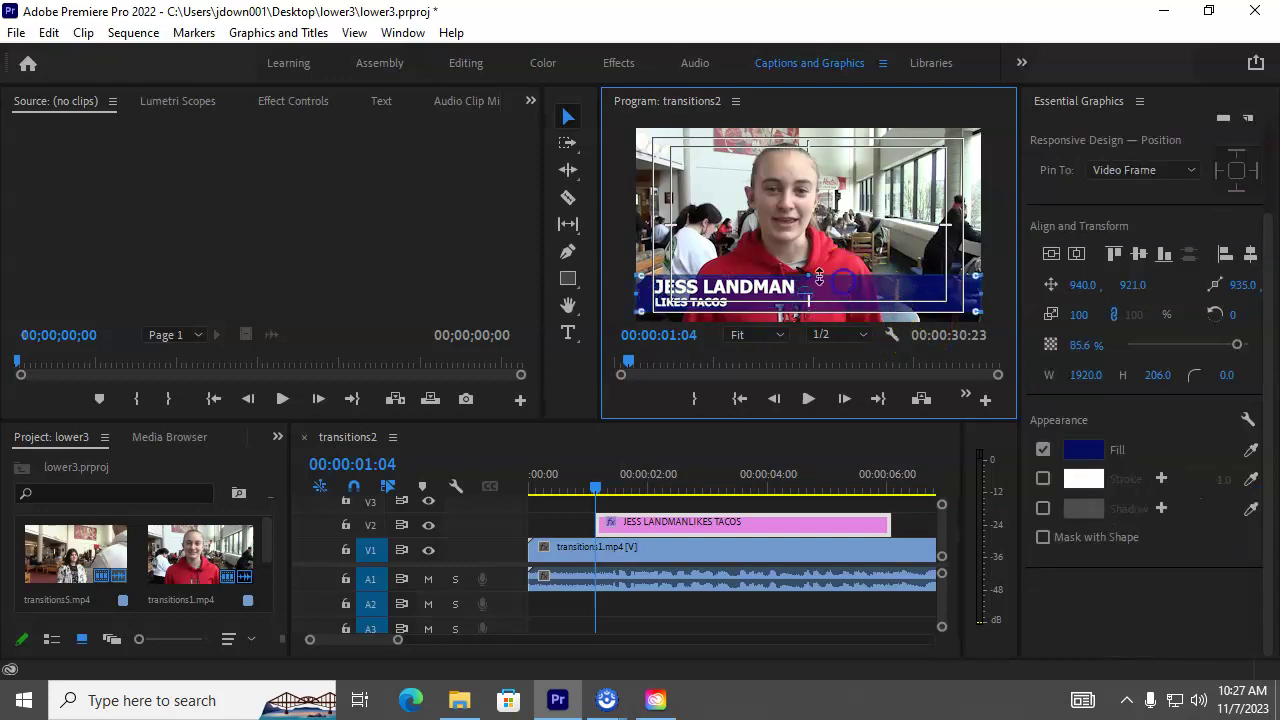
{"action": "left_click_drag", "start_coordinate": [807, 274], "coordinate": [811, 271]}
{"action": "left_click", "coordinate": [731, 305]}
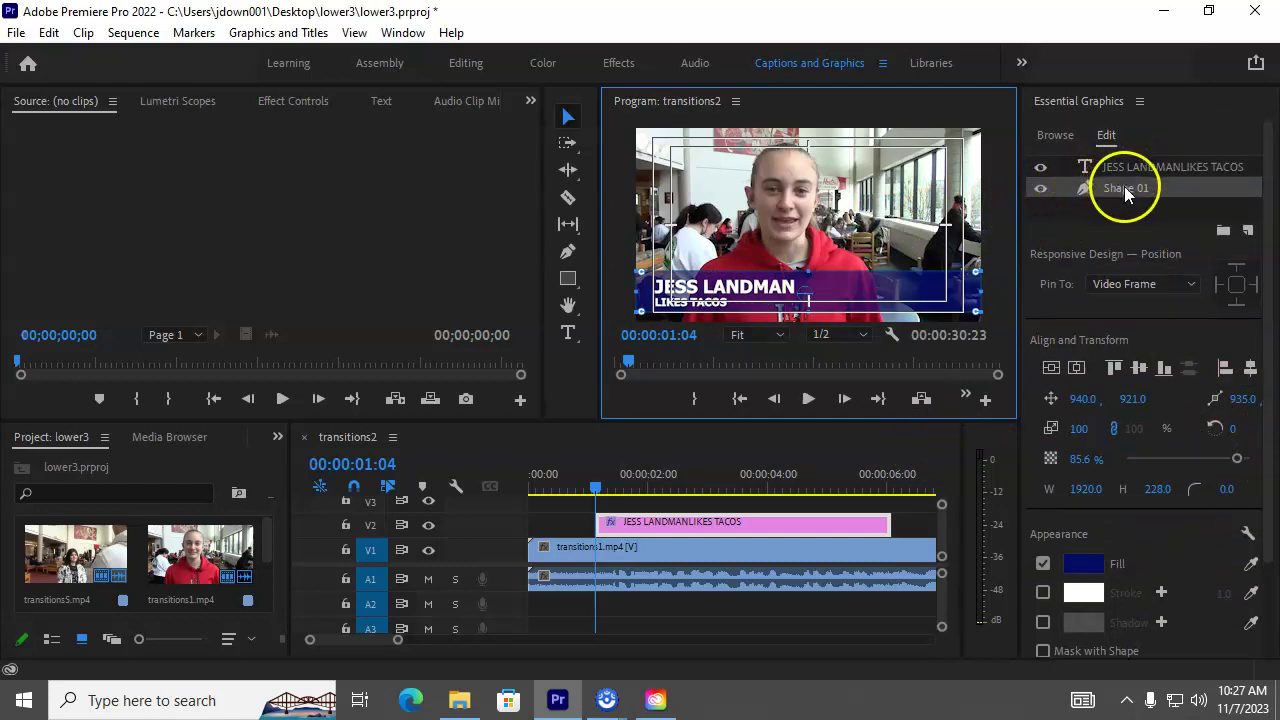
Step: Nudge the title text layer with arrow keys to position 93.0, 913.0
{"action": "double_click", "coordinate": [1124, 186]}
{"action": "left_click", "coordinate": [1128, 167]}
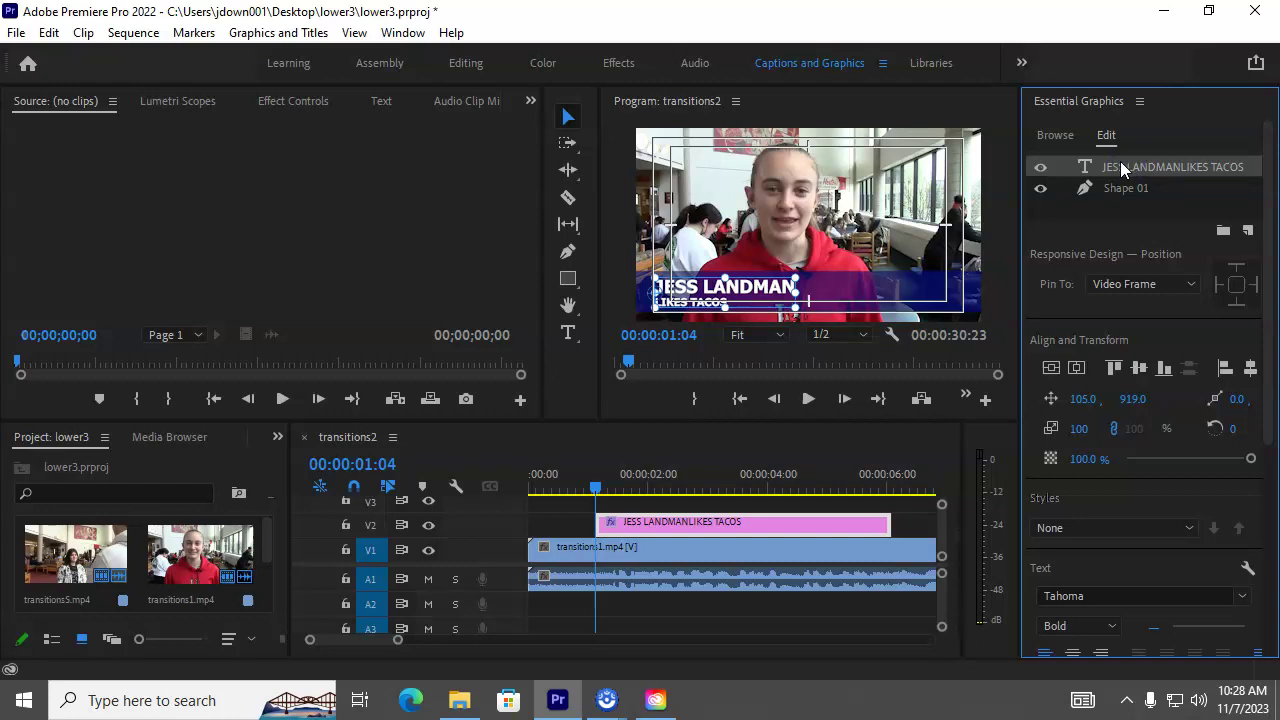
{"action": "key", "text": "Up"}
{"action": "key", "text": "Up"}
{"action": "key", "text": "Up"}
{"action": "key", "text": "Up"}
{"action": "key", "text": "Up"}
{"action": "key", "text": "Up"}
{"action": "key", "text": "Left"}
{"action": "key", "text": "Left"}
{"action": "key", "text": "Left"}
{"action": "key", "text": "Left"}
{"action": "key", "text": "Left"}
{"action": "key", "text": "Left"}
{"action": "key", "text": "Left"}
{"action": "key", "text": "Left"}
{"action": "key", "text": "Left"}
{"action": "key", "text": "Left"}
{"action": "key", "text": "Left"}
{"action": "key", "text": "Left"}
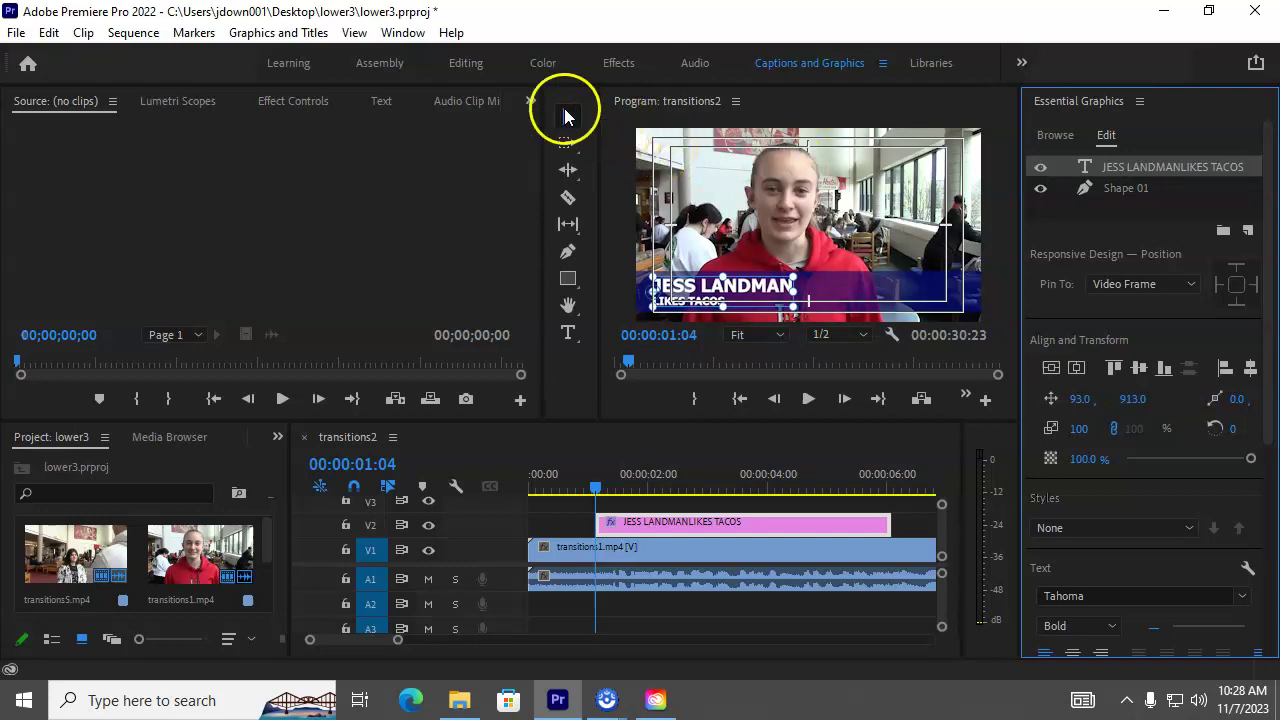
Step: Deselect the title layers and bring up edit options for the title clip's in-point on V2
{"action": "left_click", "coordinate": [606, 132]}
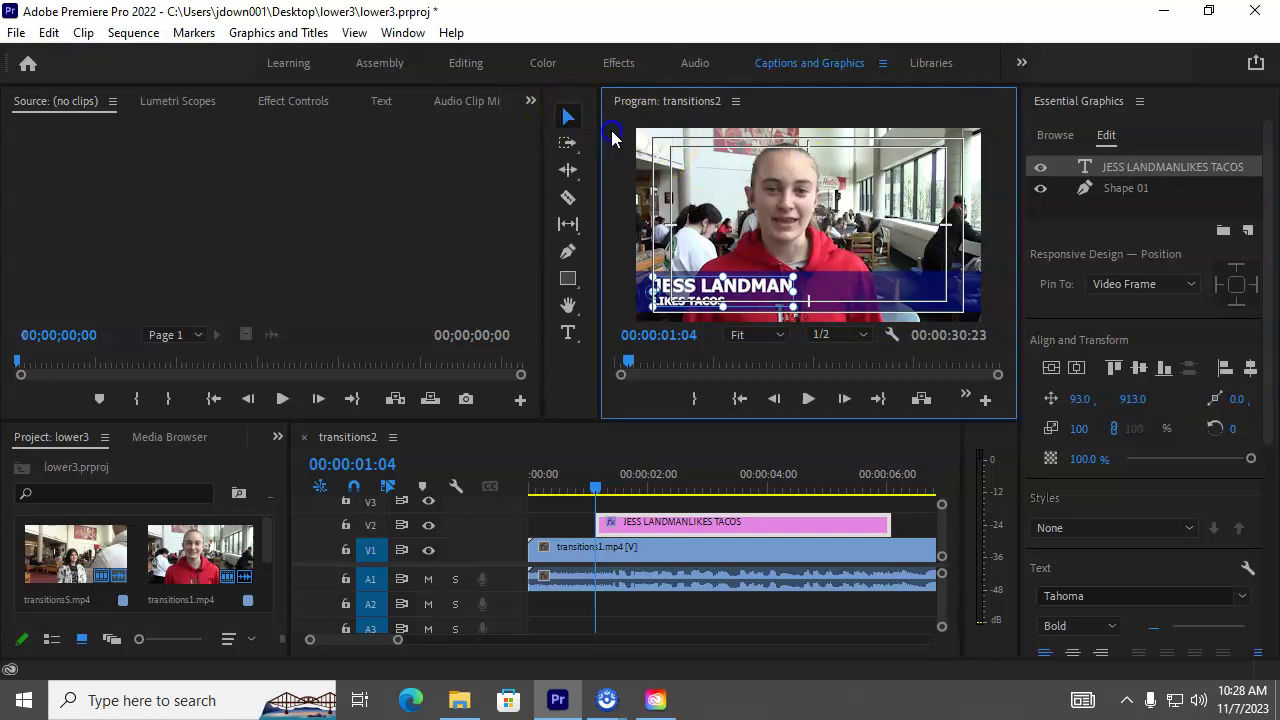
{"action": "left_click", "coordinate": [570, 117]}
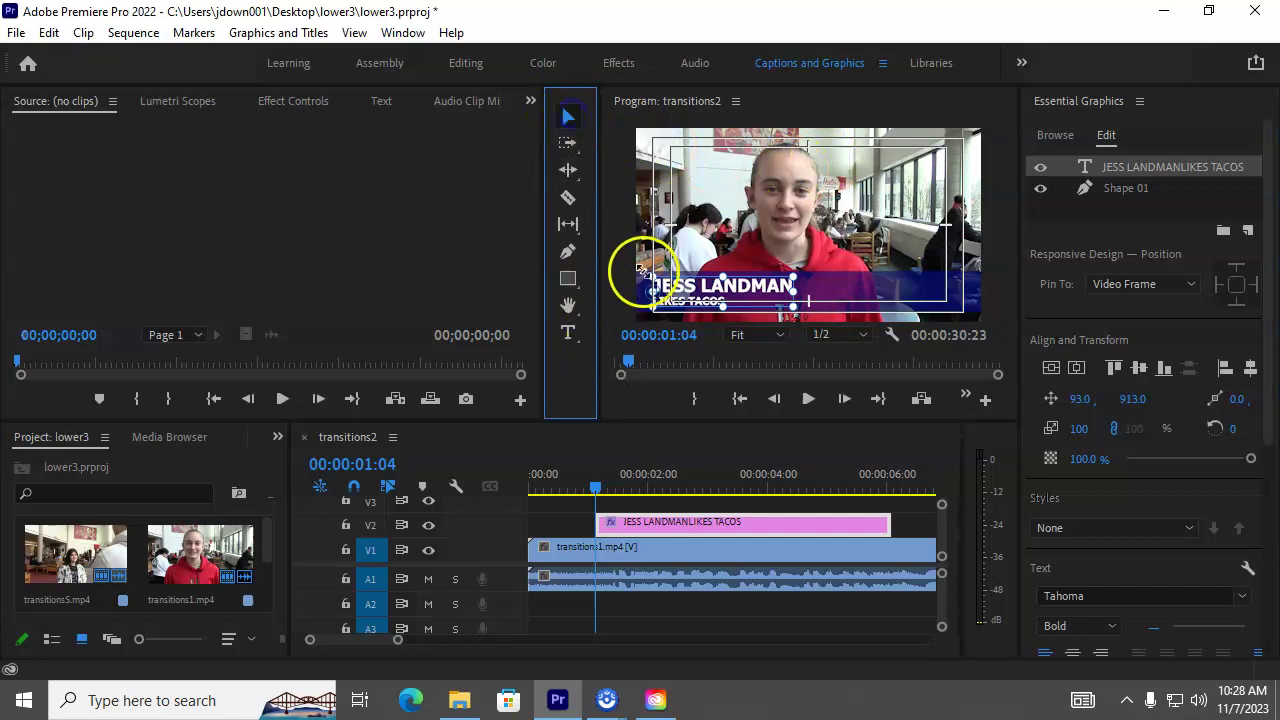
{"action": "left_click", "coordinate": [619, 263]}
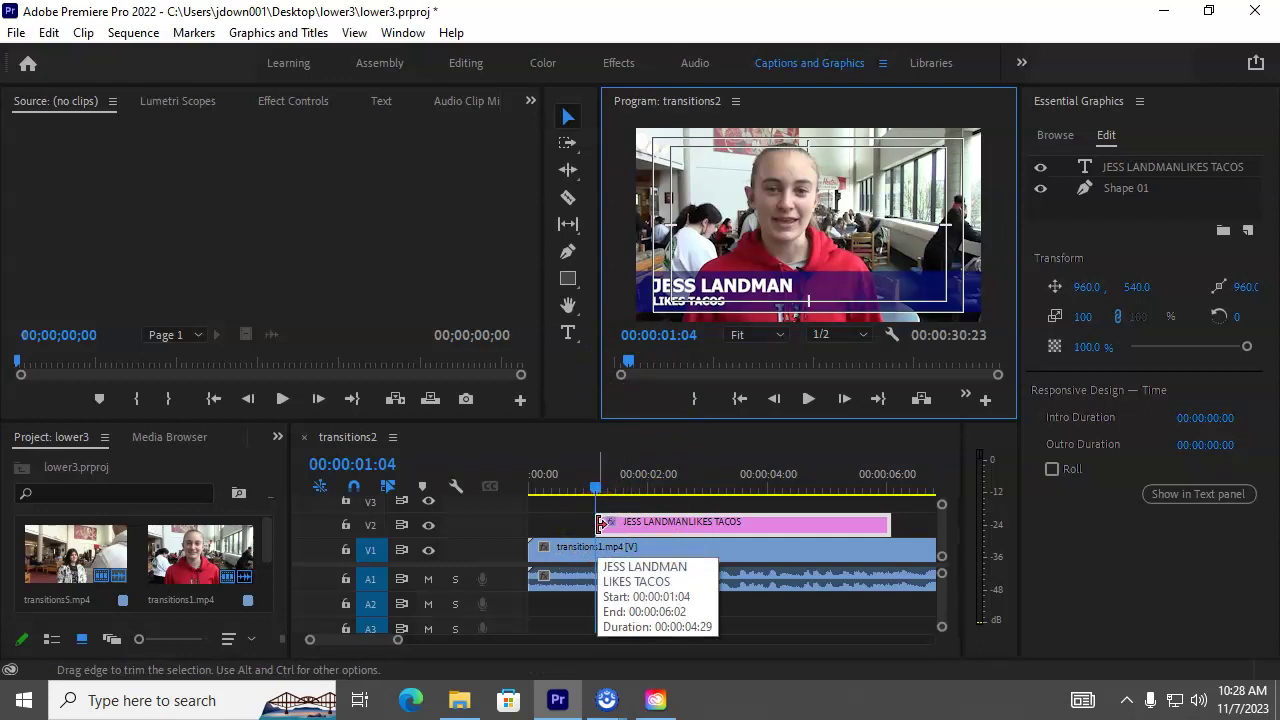
{"action": "right_click", "coordinate": [600, 522]}
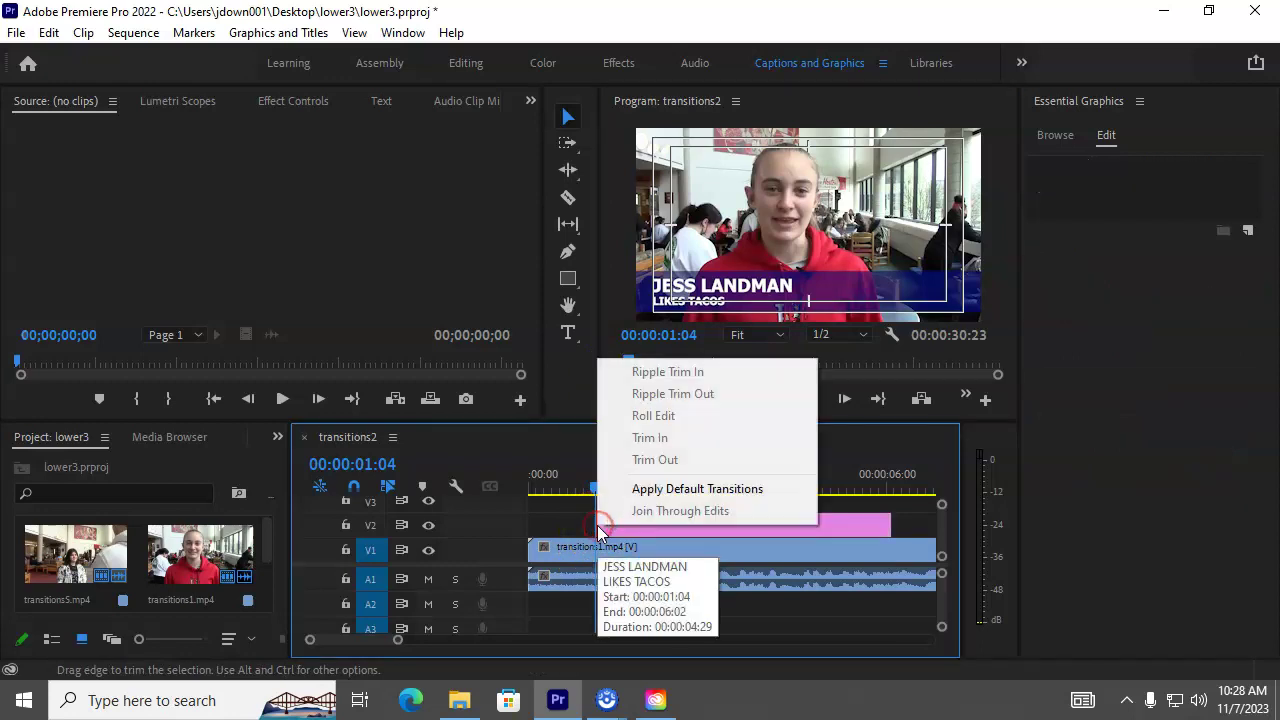
Step: Apply the default Cross Dissolve to both the start and end of the title clip
{"action": "left_click", "coordinate": [684, 490]}
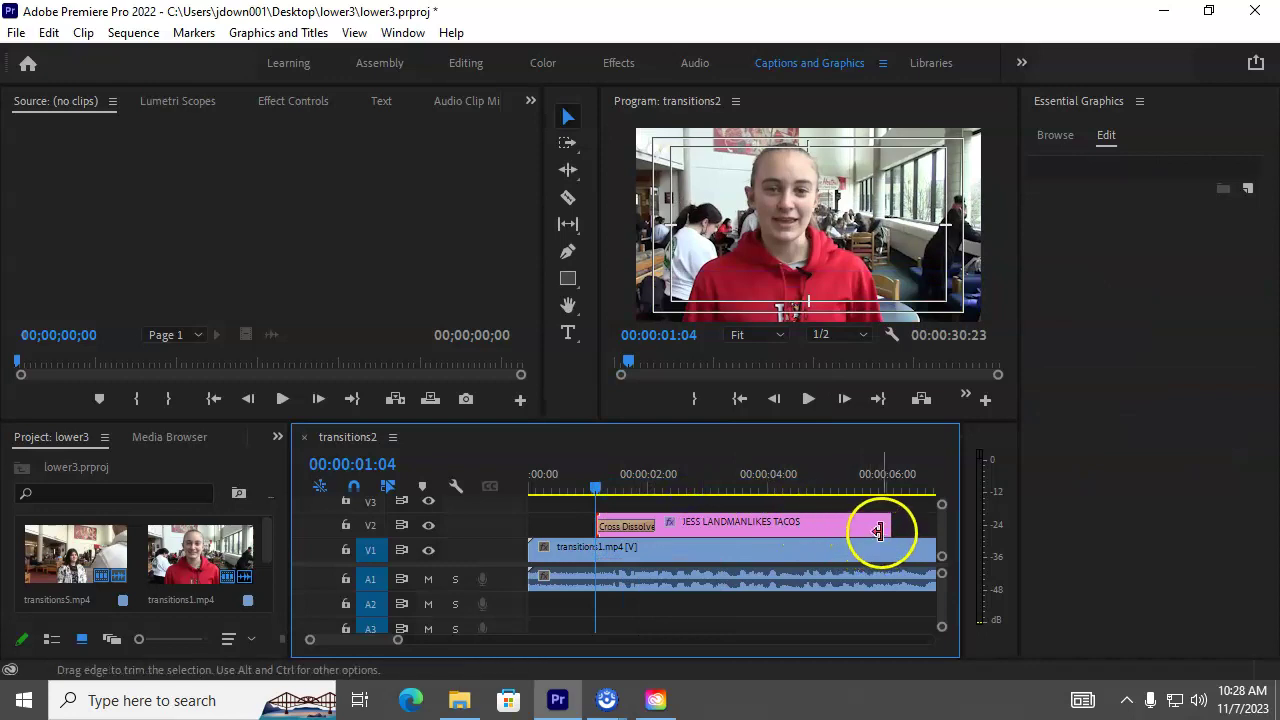
{"action": "right_click", "coordinate": [887, 527]}
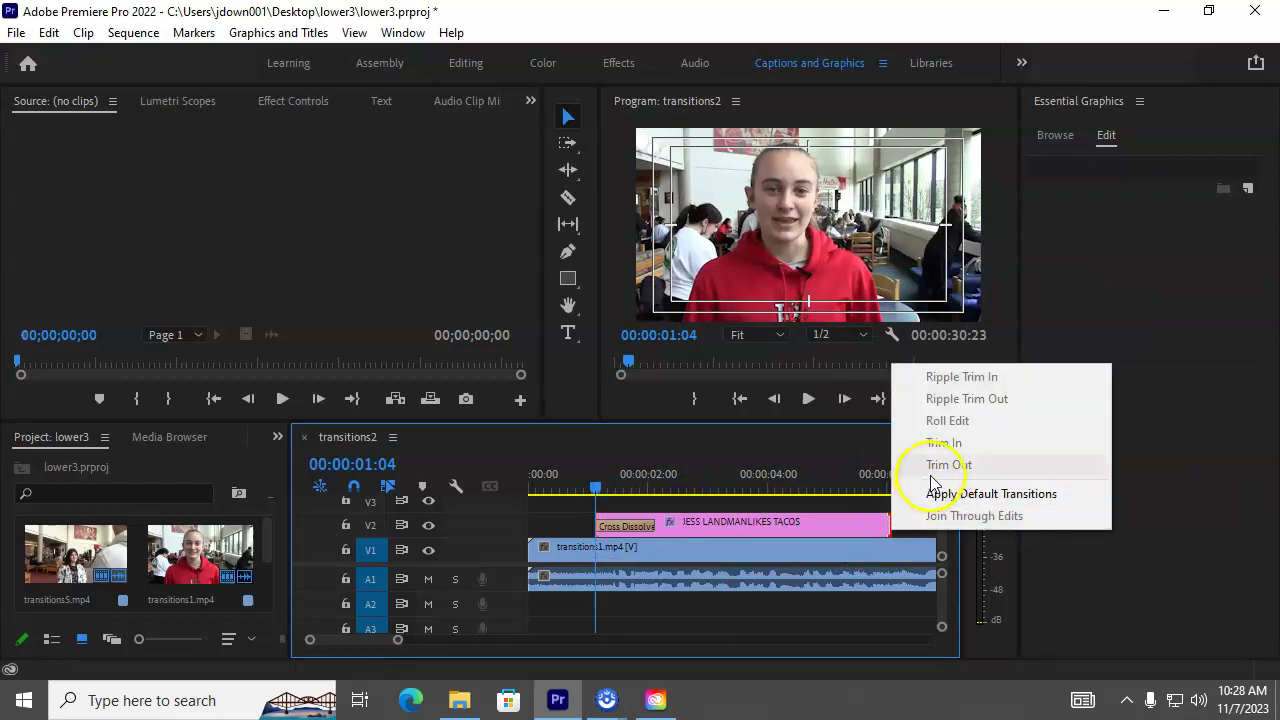
{"action": "left_click", "coordinate": [966, 506]}
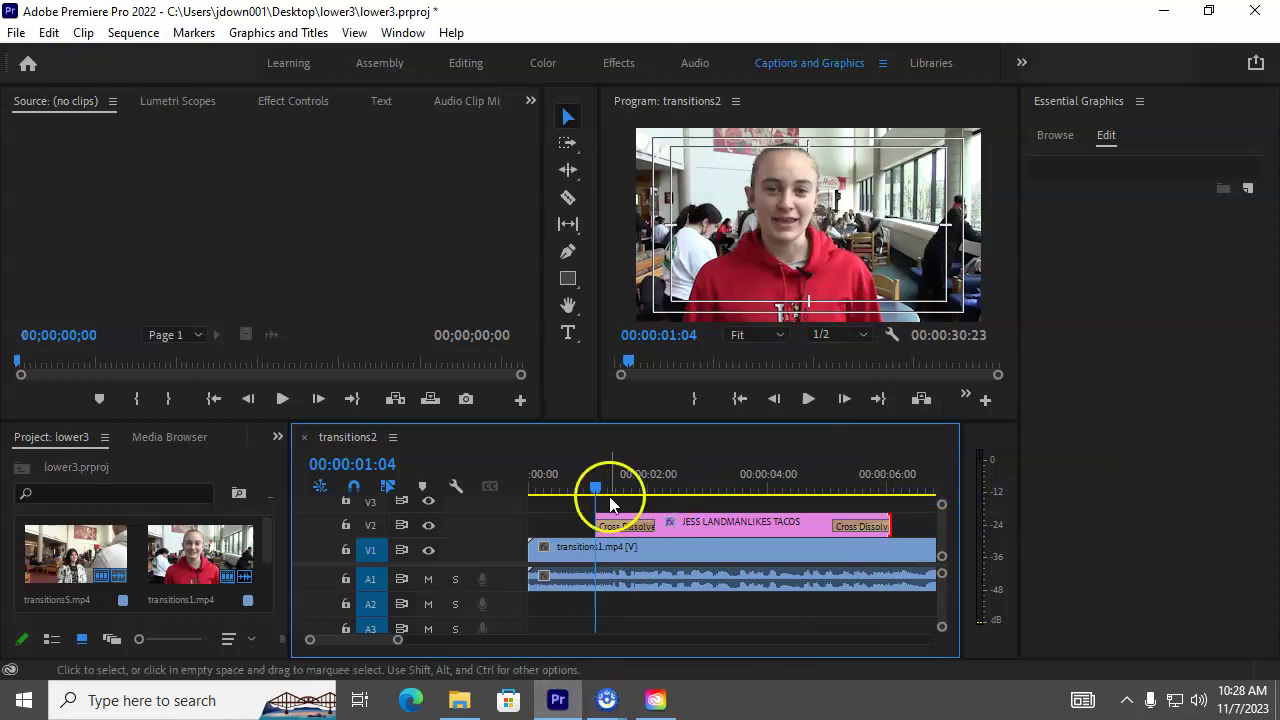
{"action": "left_click_drag", "start_coordinate": [595, 487], "coordinate": [583, 488]}
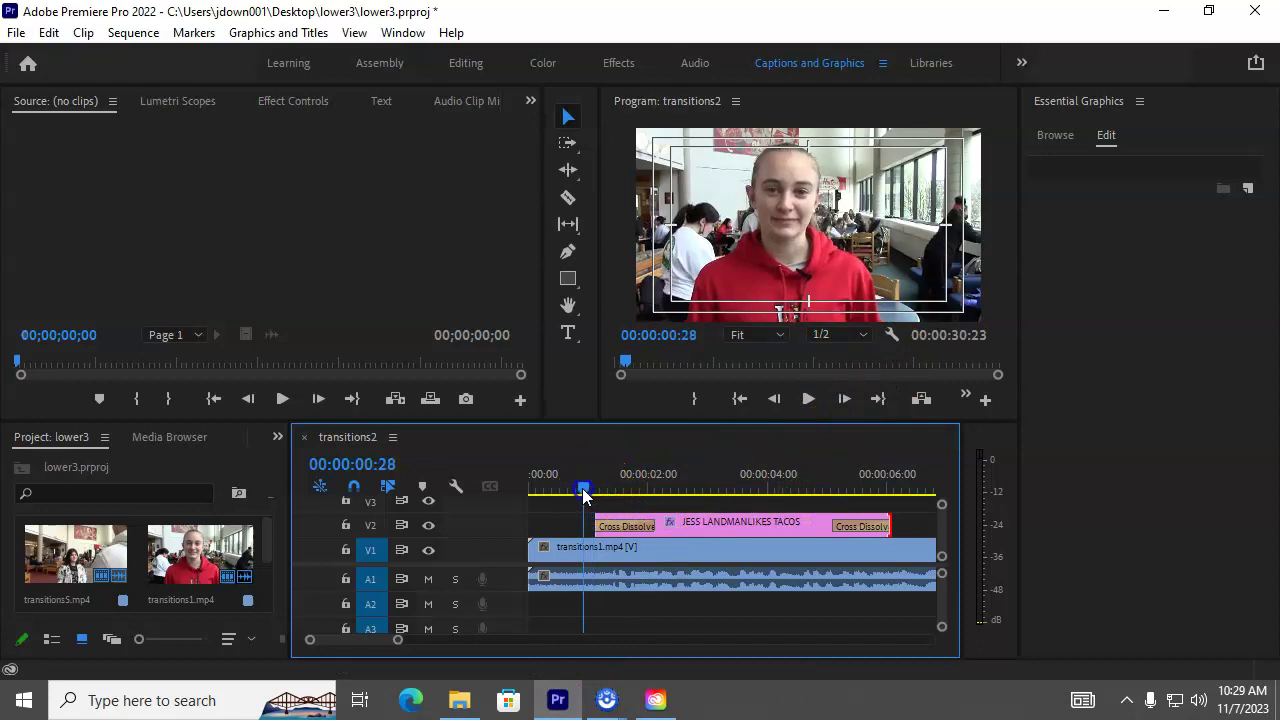
{"action": "left_click", "coordinate": [806, 399]}
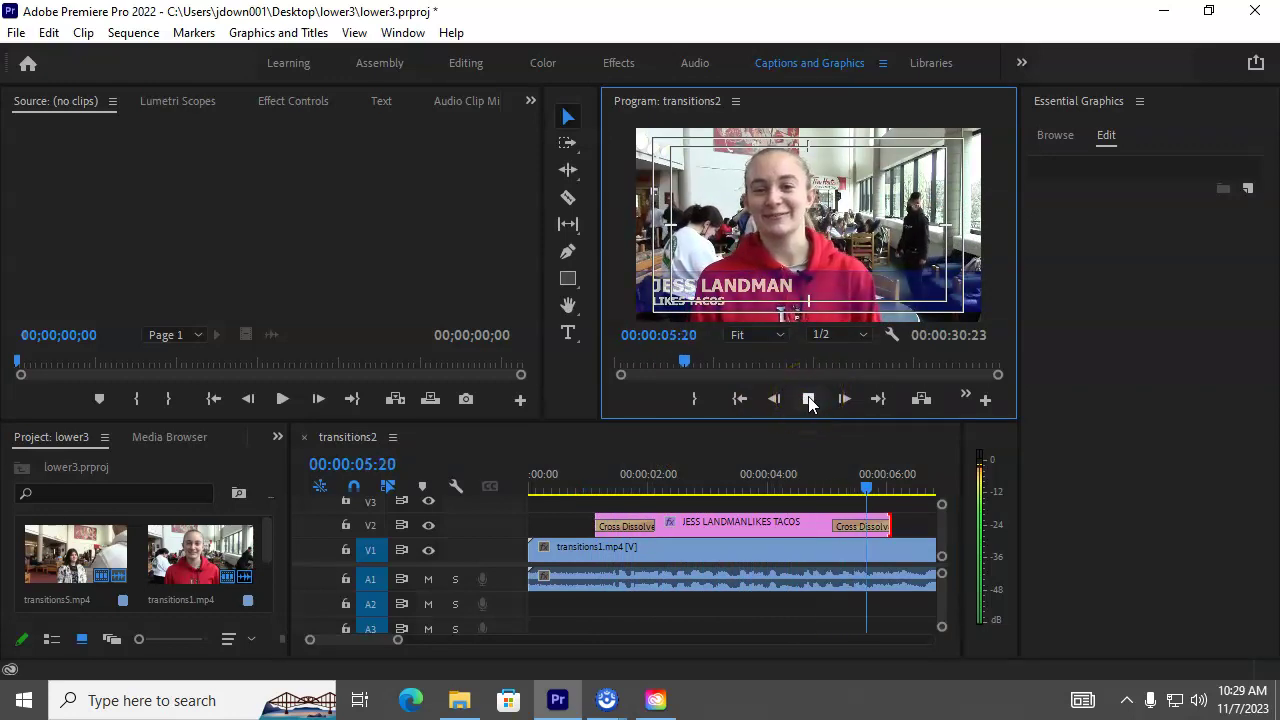
{"action": "left_click", "coordinate": [809, 399]}
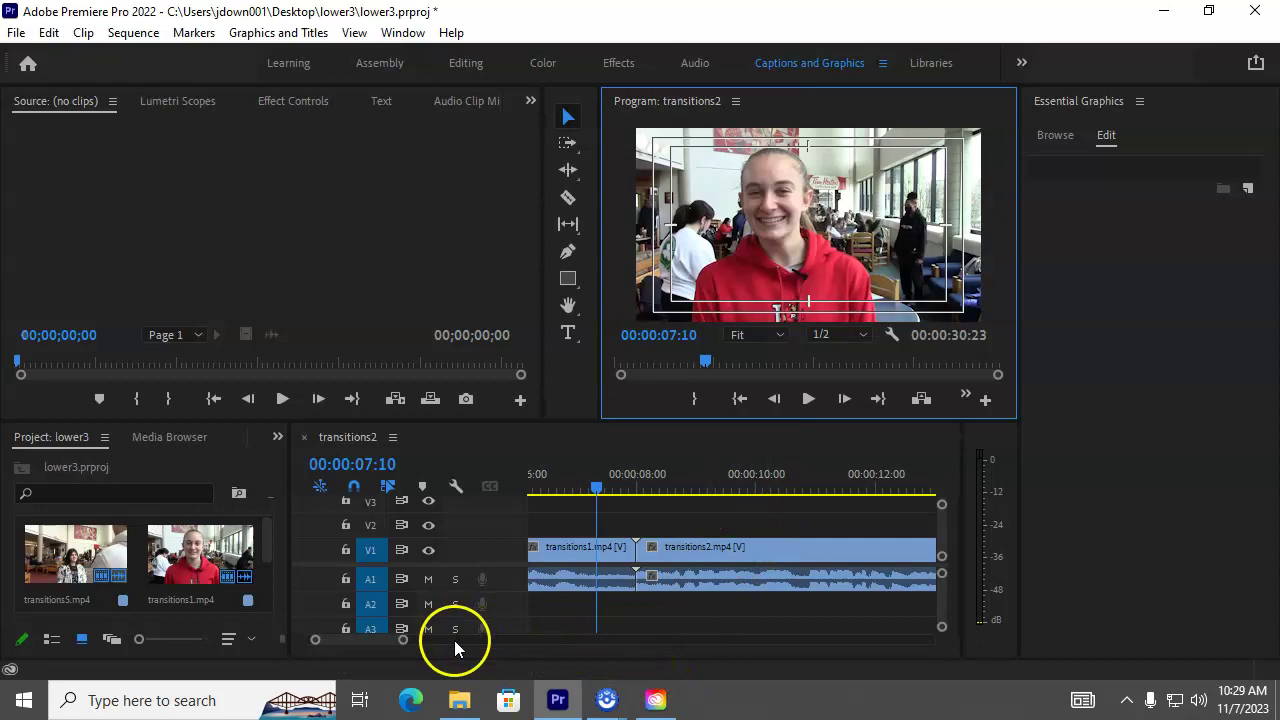
Step: Copy the lower-third title clip together with its cross dissolves
{"action": "left_click_drag", "start_coordinate": [403, 638], "coordinate": [423, 635]}
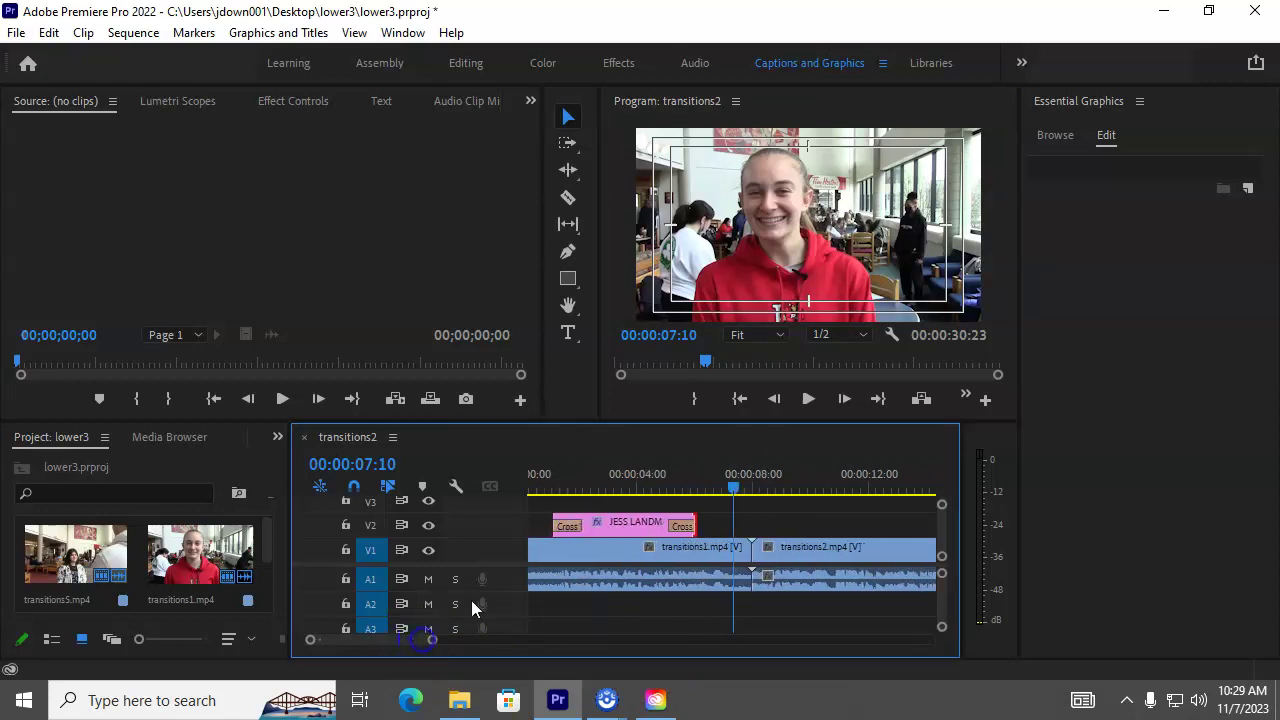
{"action": "left_click", "coordinate": [640, 522]}
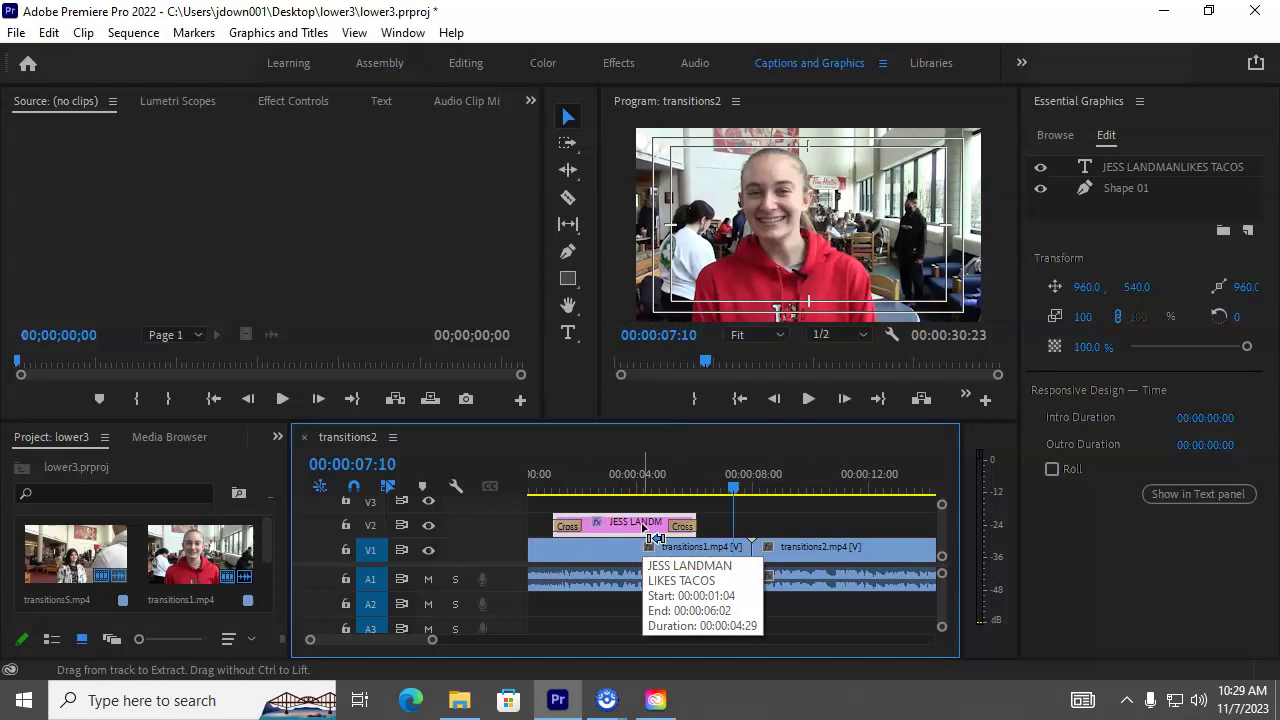
{"action": "key", "text": "ctrl+c"}
{"action": "left_click", "coordinate": [747, 520]}
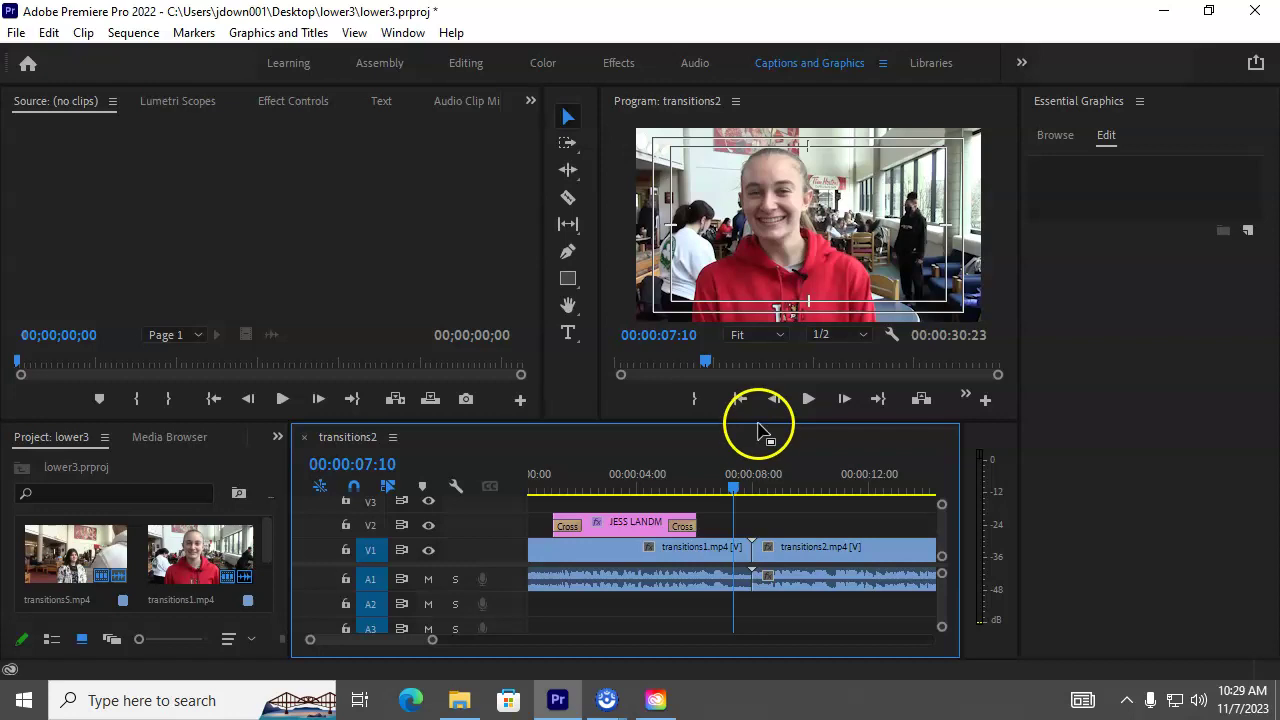
Step: Paste the title copy and slide it onto V2 above transitions2.mp4, starting around 00:00:10:17
{"action": "left_click_drag", "start_coordinate": [761, 421], "coordinate": [763, 391]}
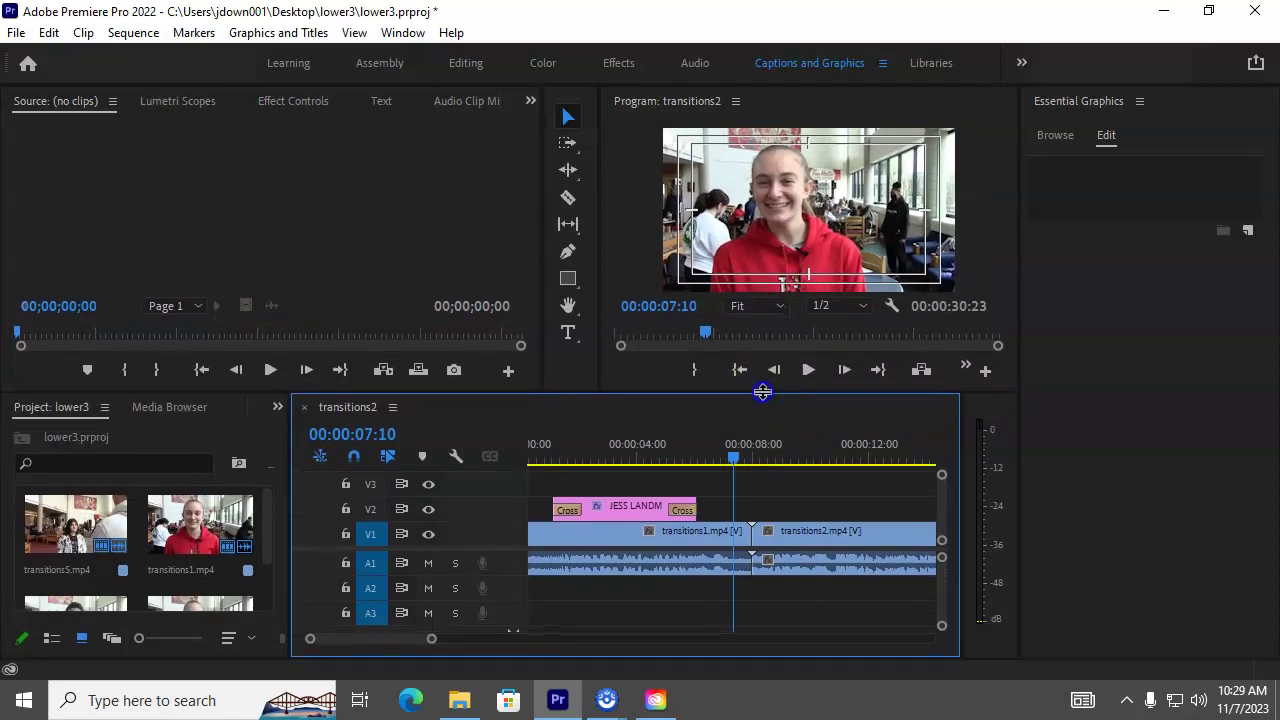
{"action": "left_click_drag", "start_coordinate": [373, 638], "coordinate": [395, 640]}
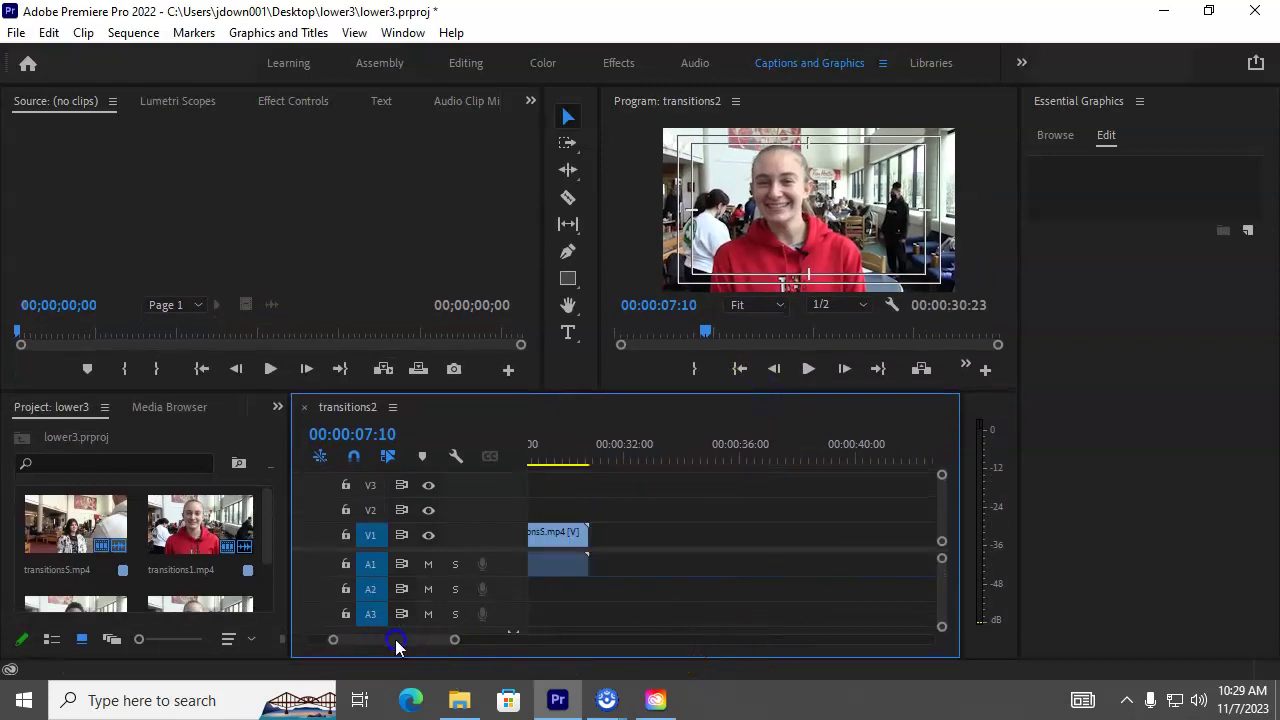
{"action": "left_click", "coordinate": [758, 459]}
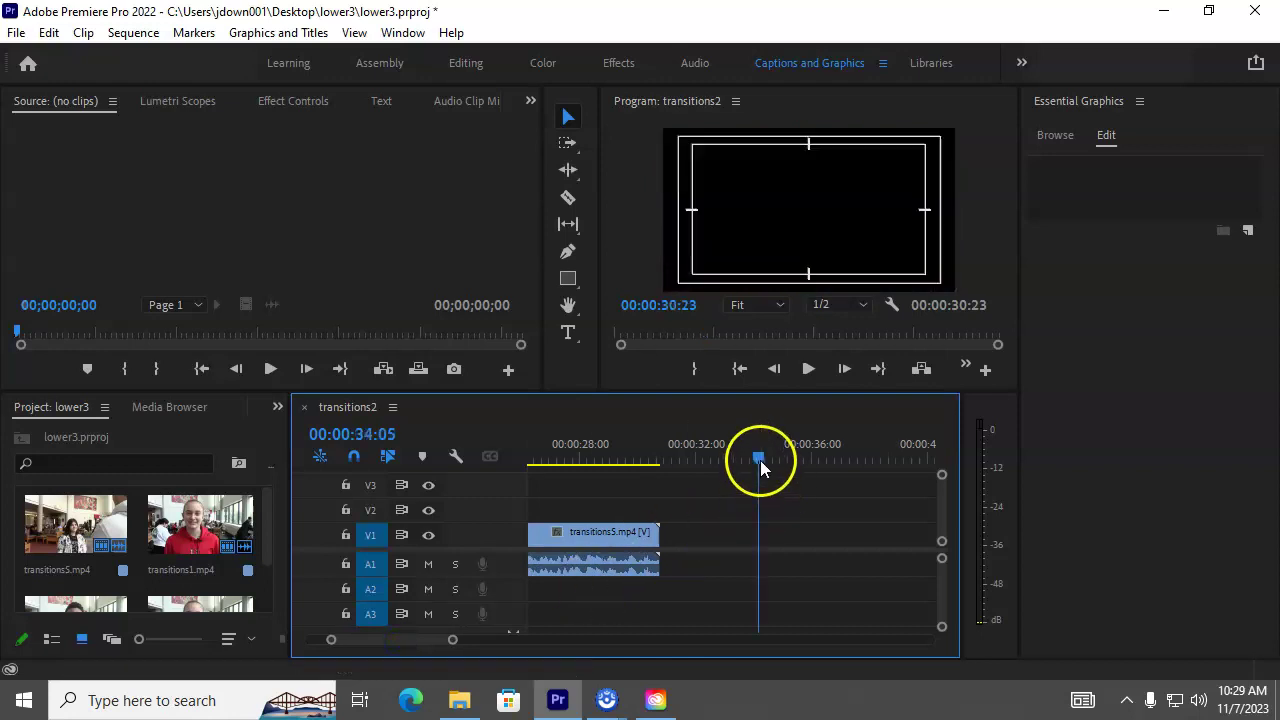
{"action": "key", "text": "ctrl+v"}
{"action": "left_click_drag", "start_coordinate": [805, 530], "coordinate": [586, 508]}
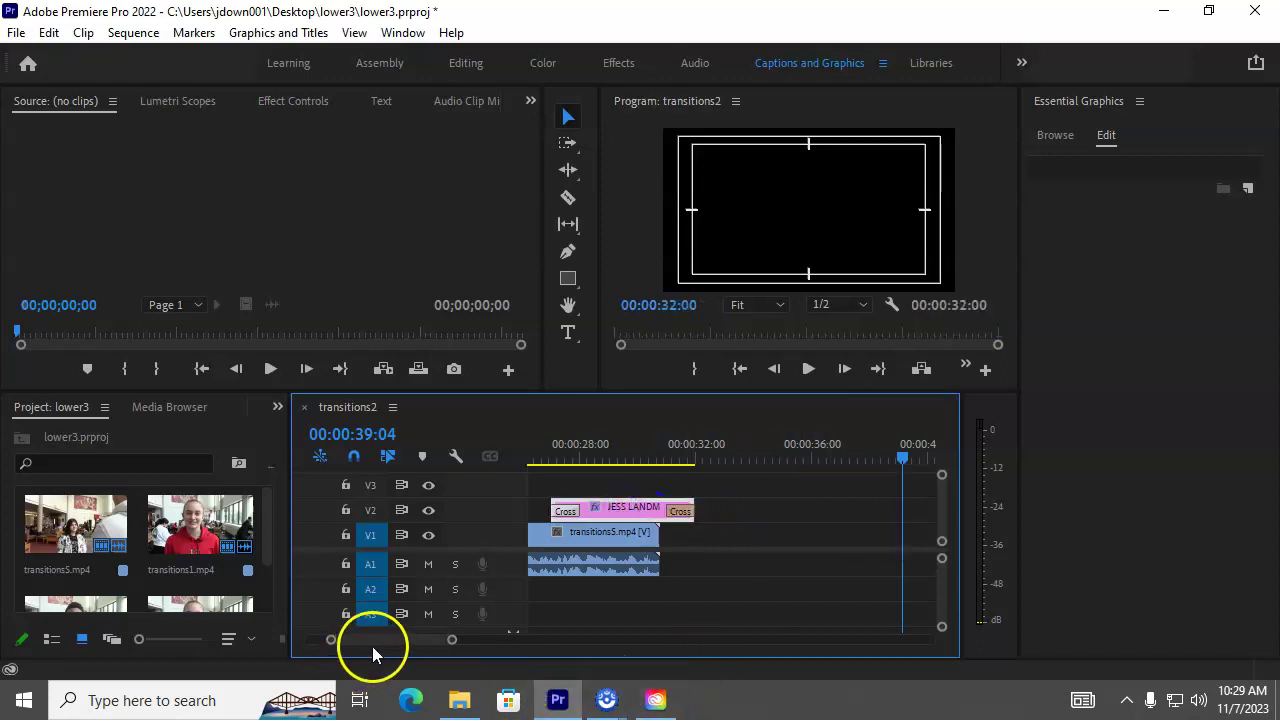
{"action": "left_click_drag", "start_coordinate": [388, 640], "coordinate": [416, 640]}
{"action": "left_click_drag", "start_coordinate": [837, 519], "coordinate": [604, 510]}
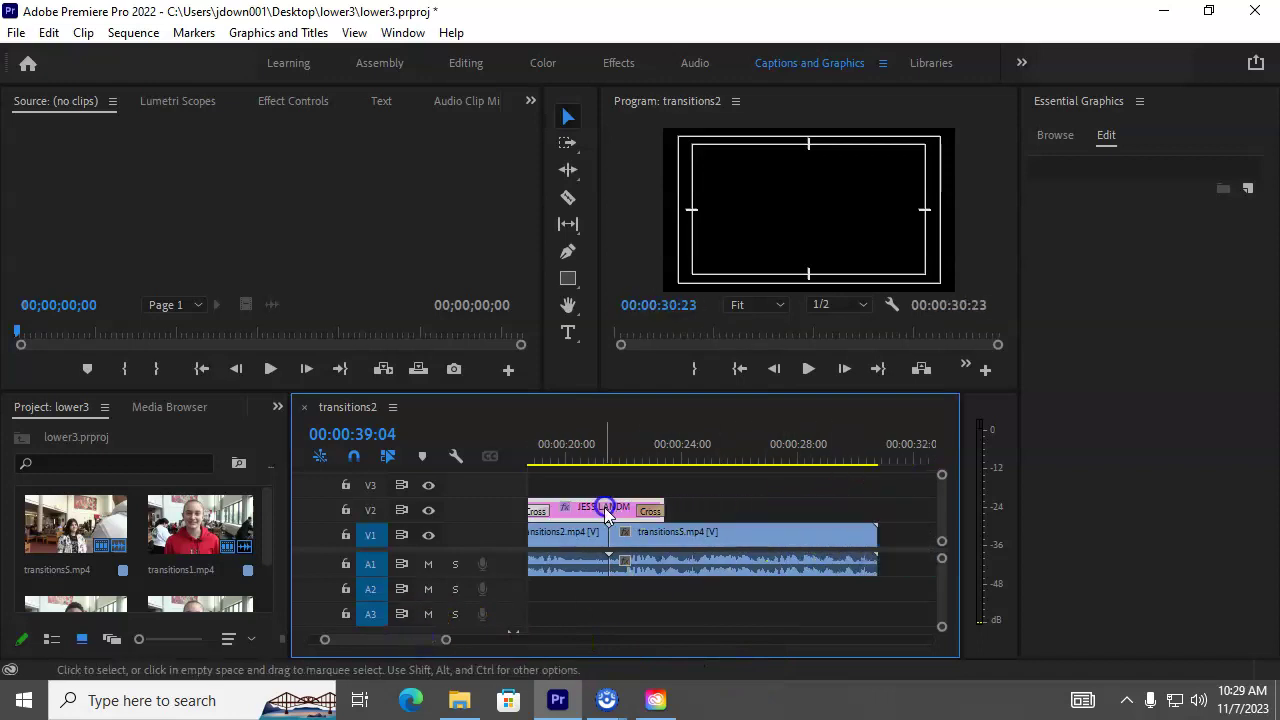
{"action": "mouse_move", "coordinate": [410, 643]}
{"action": "left_mouse_down"}
{"action": "mouse_move", "coordinate": [426, 644]}
{"action": "mouse_move", "coordinate": [400, 640]}
{"action": "left_mouse_up"}
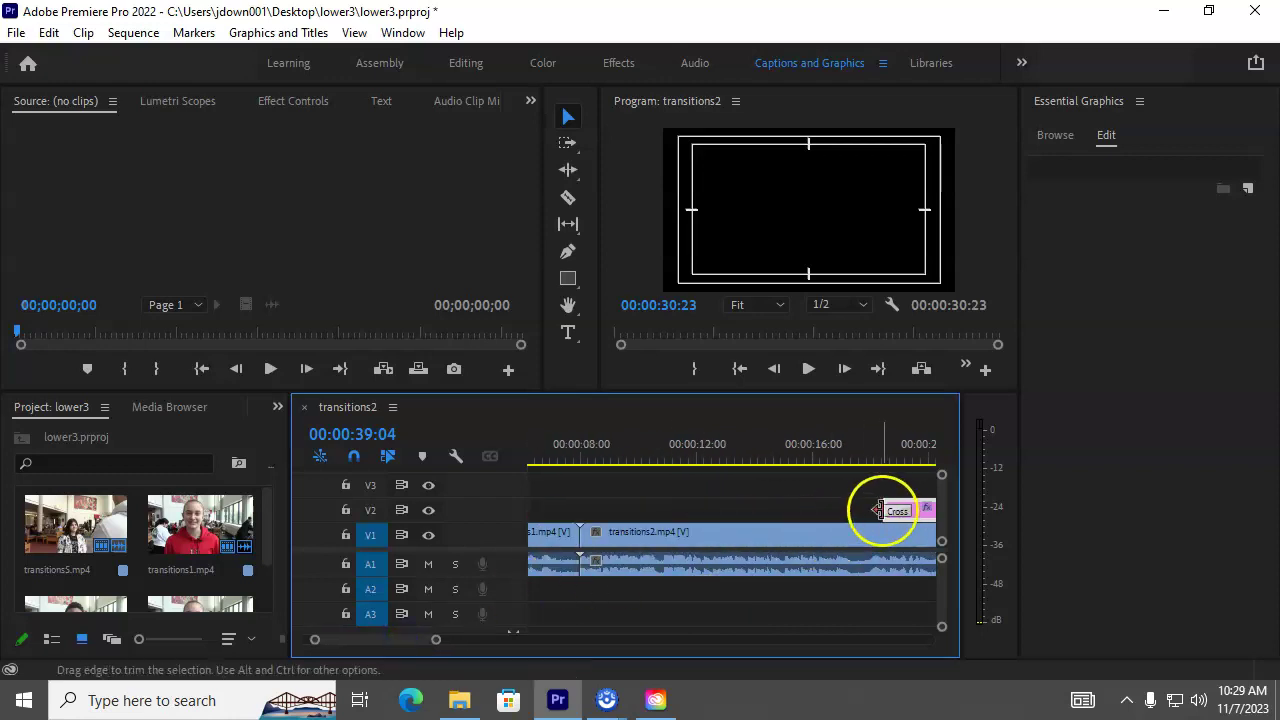
{"action": "left_click_drag", "start_coordinate": [922, 510], "coordinate": [688, 509]}
Step: Line up the V2 title copy's start with the playhead in the second interview
{"action": "left_click", "coordinate": [584, 462]}
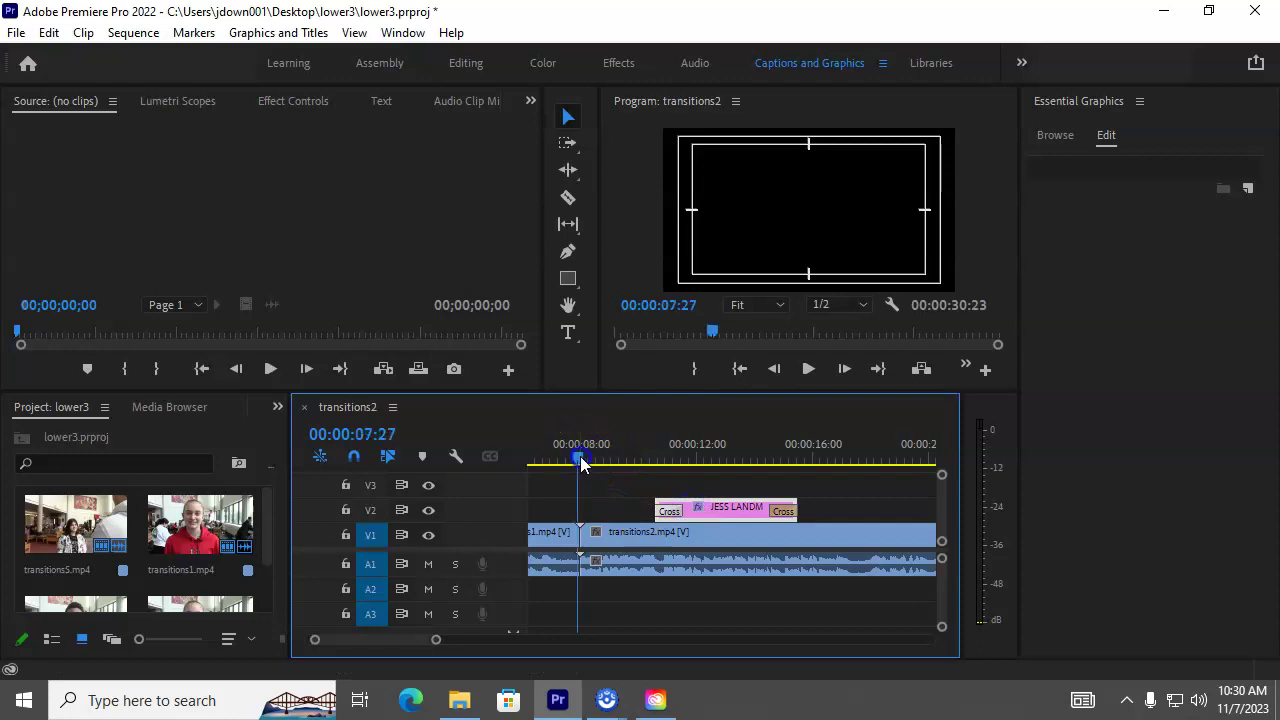
{"action": "left_click", "coordinate": [634, 461]}
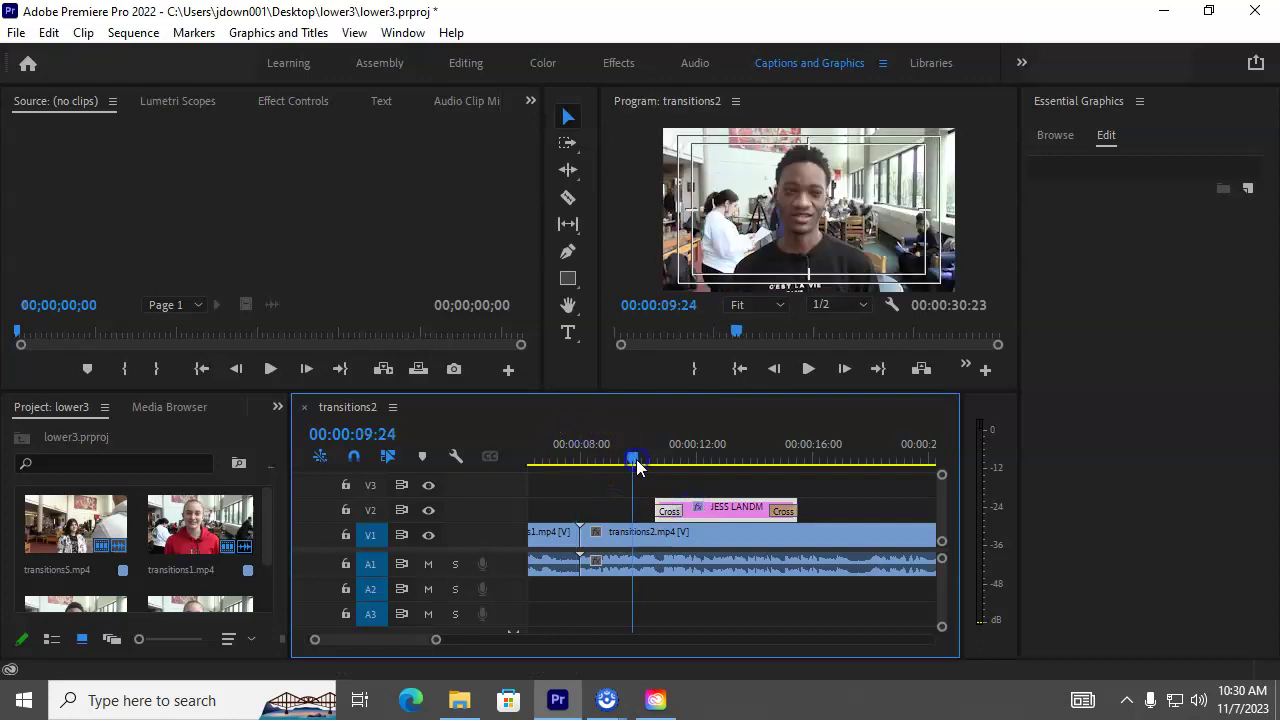
{"action": "left_click_drag", "start_coordinate": [716, 512], "coordinate": [710, 515]}
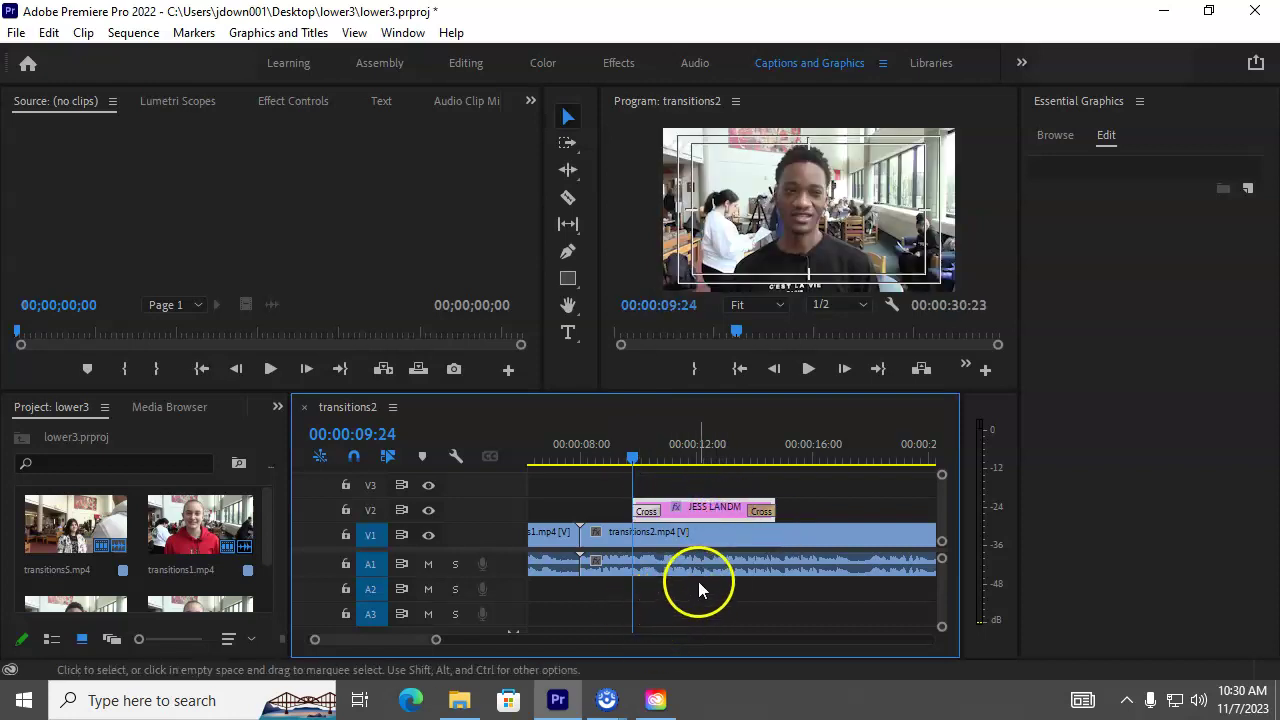
{"action": "left_click", "coordinate": [692, 460]}
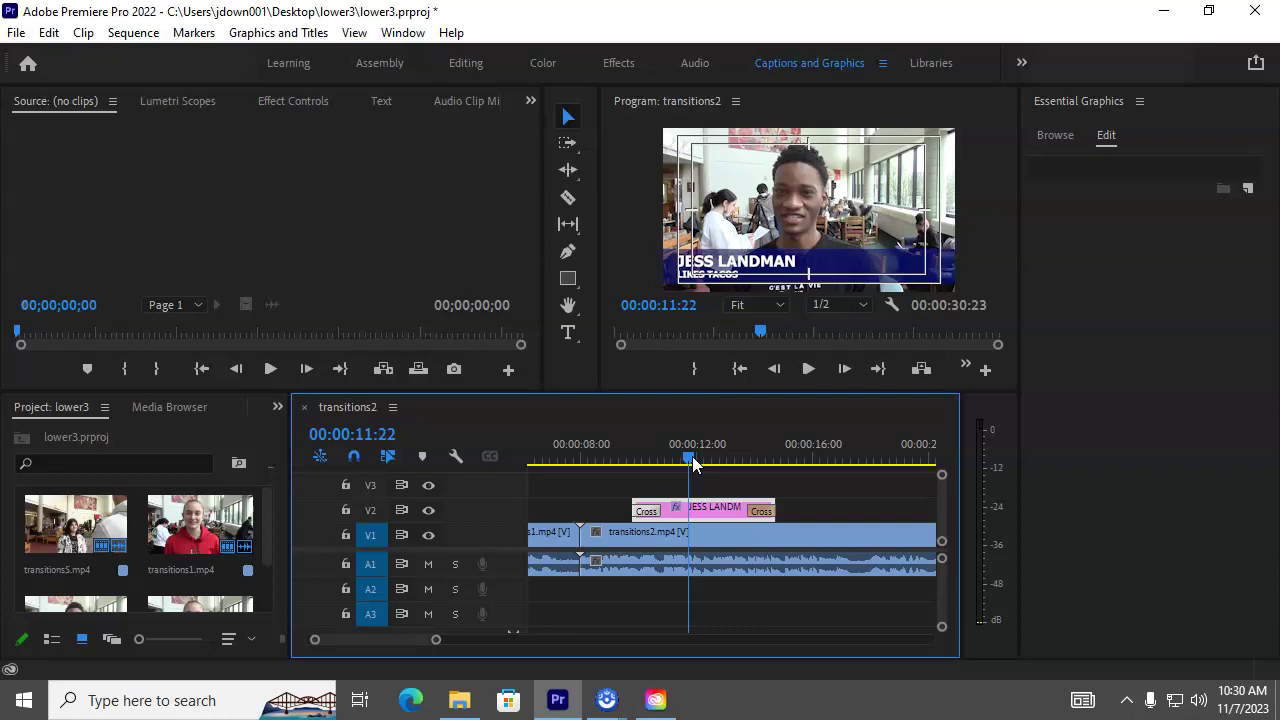
Step: Paste another lower-third copy after the clips and move it onto V2 over transitions5
{"action": "left_click_drag", "start_coordinate": [427, 644], "coordinate": [532, 633]}
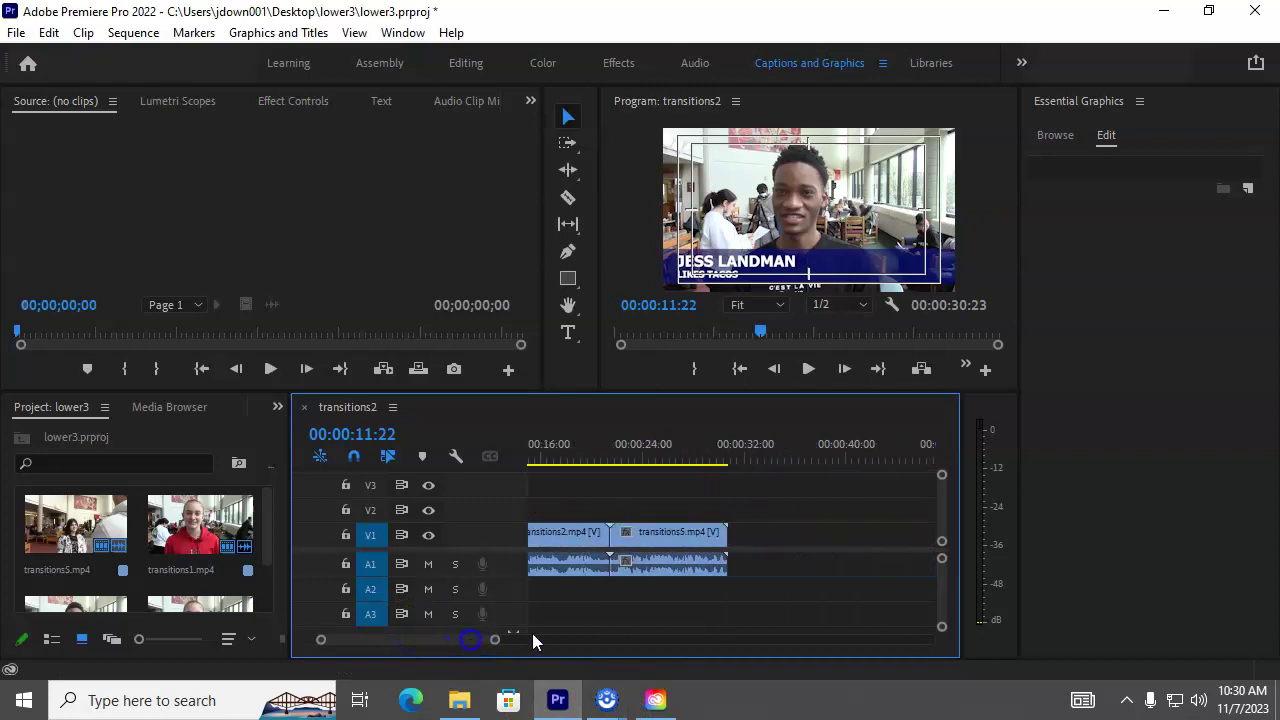
{"action": "left_click", "coordinate": [795, 462]}
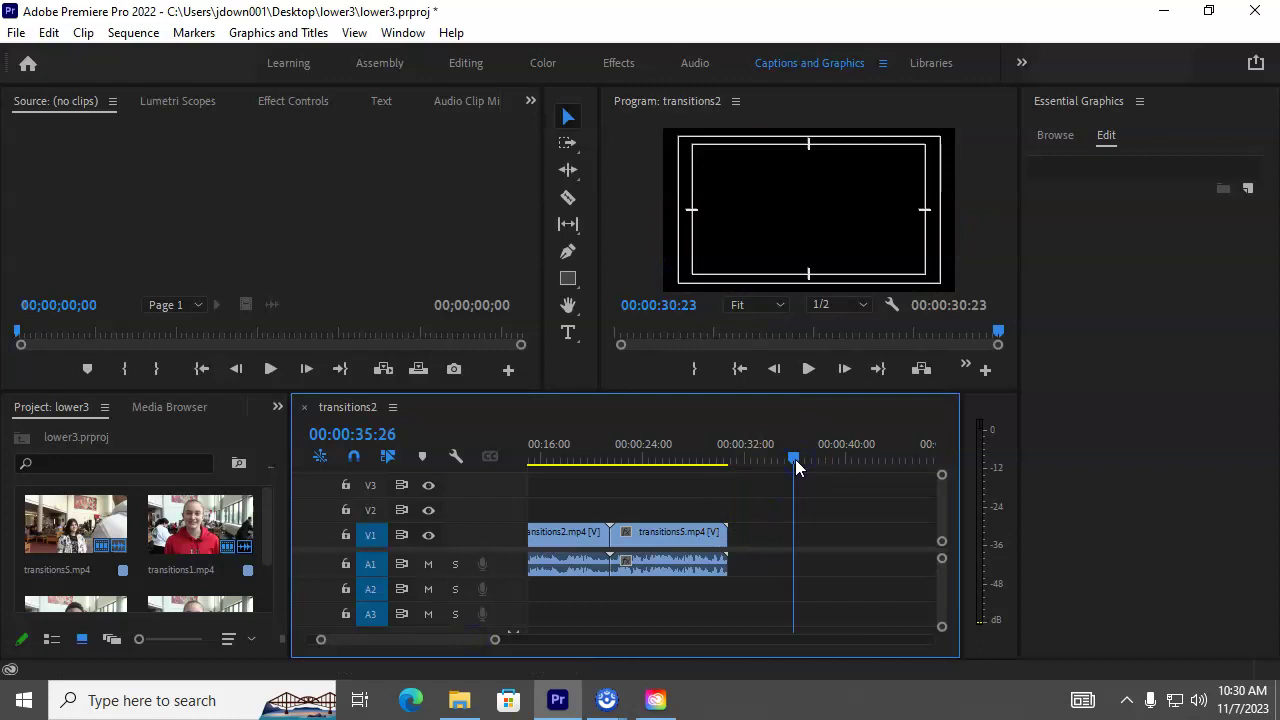
{"action": "key", "text": "ctrl+v"}
{"action": "left_click_drag", "start_coordinate": [815, 538], "coordinate": [674, 512]}
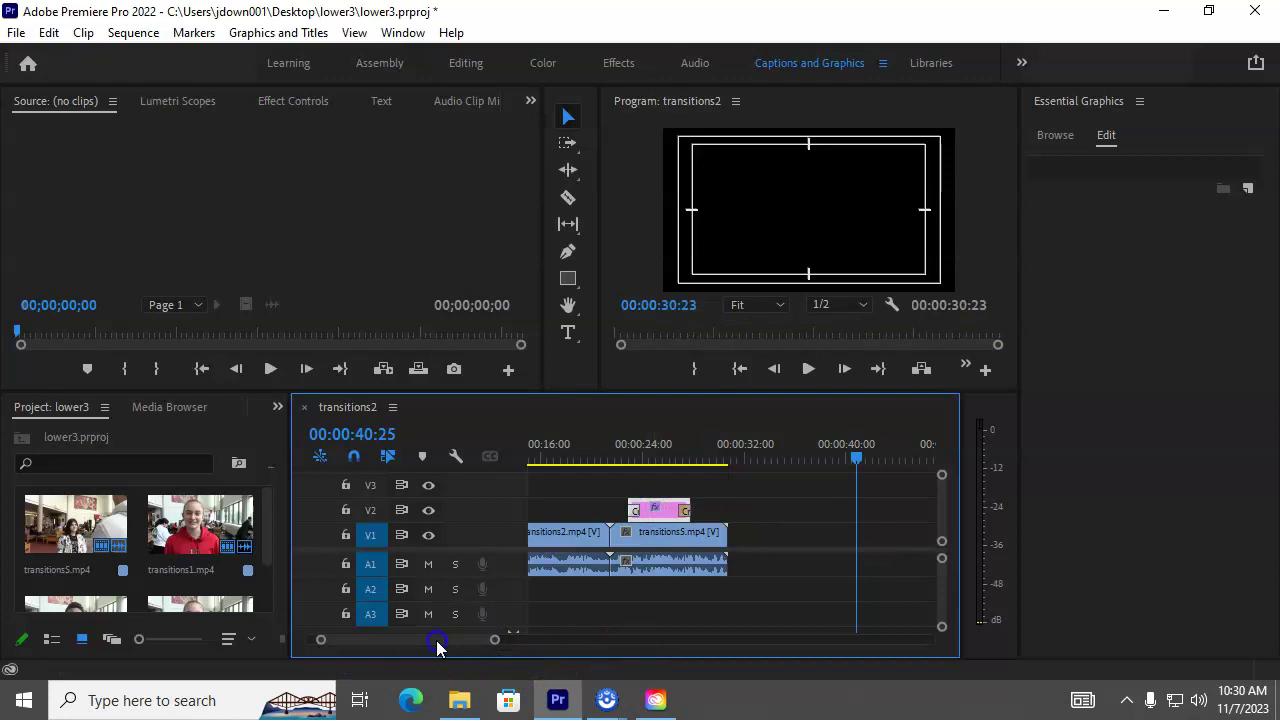
{"action": "left_click_drag", "start_coordinate": [437, 647], "coordinate": [427, 640]}
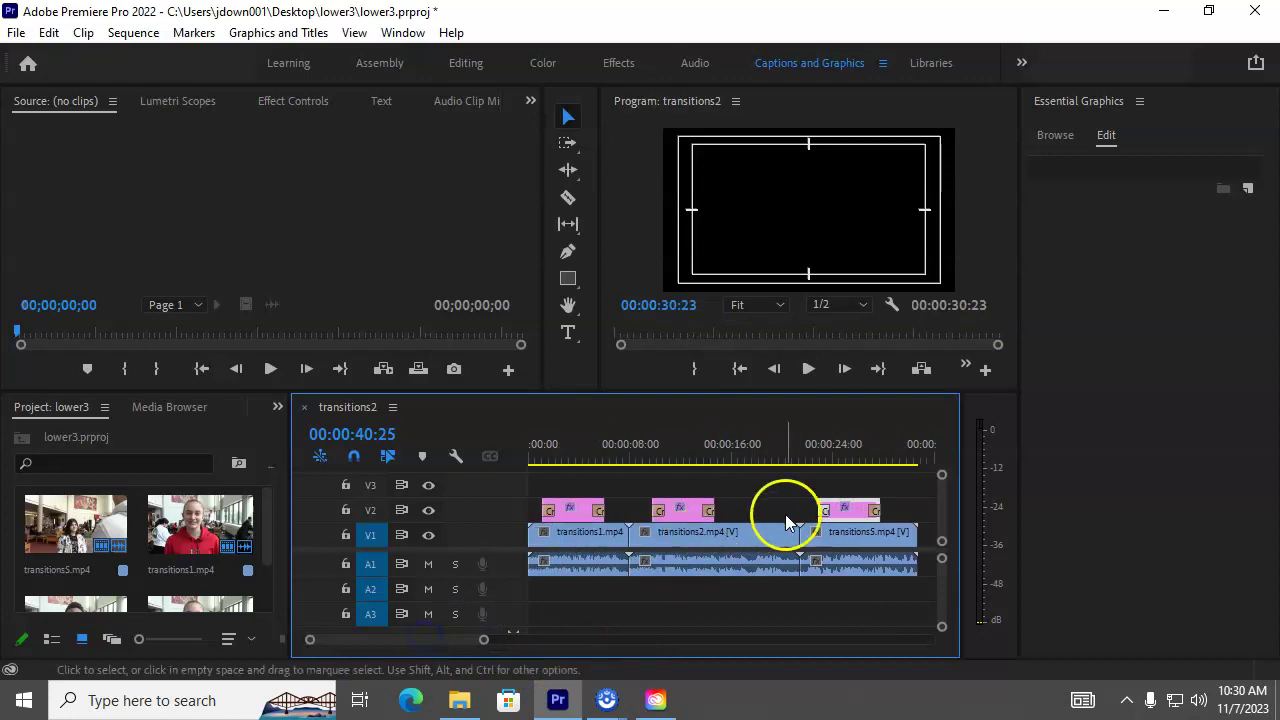
Step: Stack a lower-third copy on V3 and delete the text layer from the V2 copy
{"action": "left_click_drag", "start_coordinate": [850, 511], "coordinate": [688, 490]}
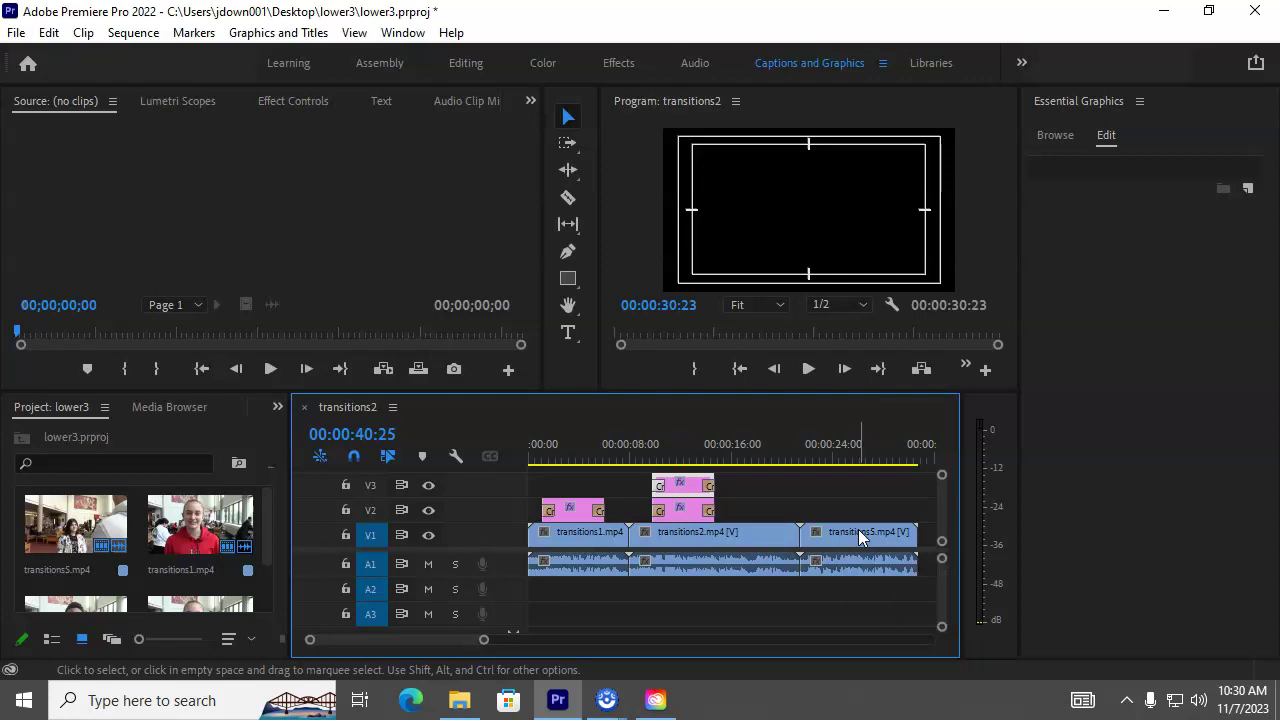
{"action": "left_click", "coordinate": [696, 512]}
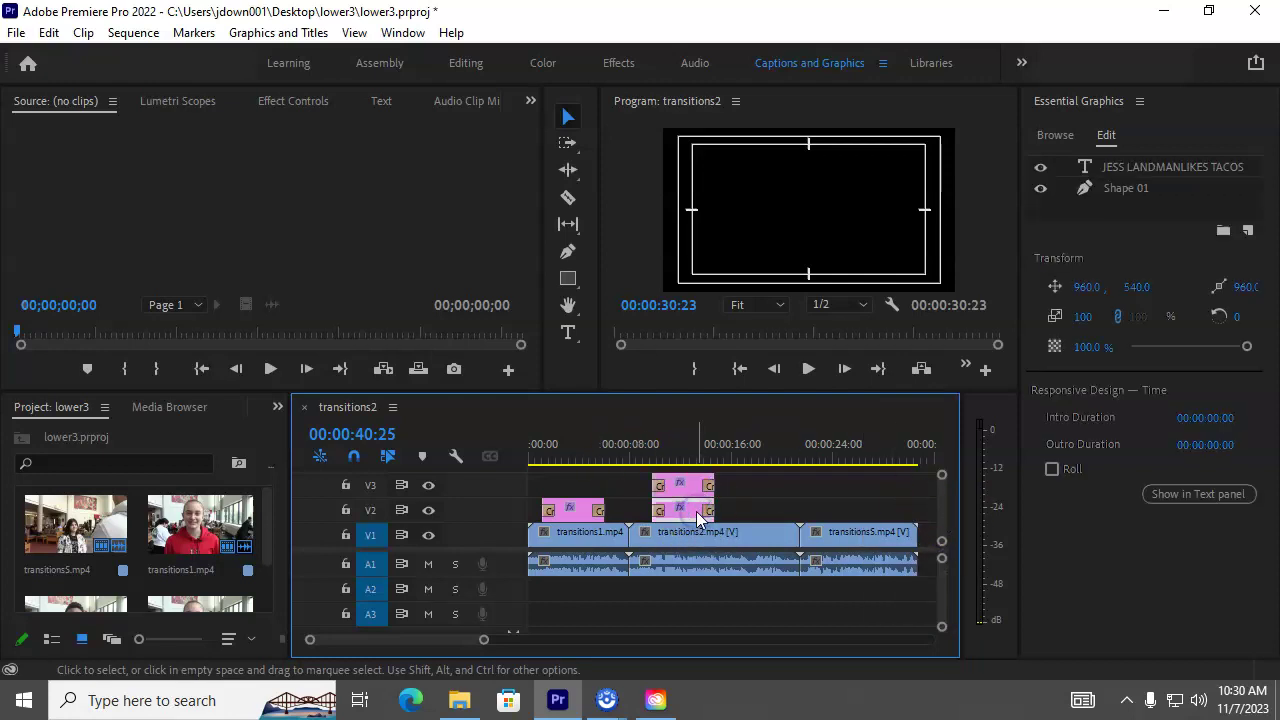
{"action": "left_click", "coordinate": [1136, 170]}
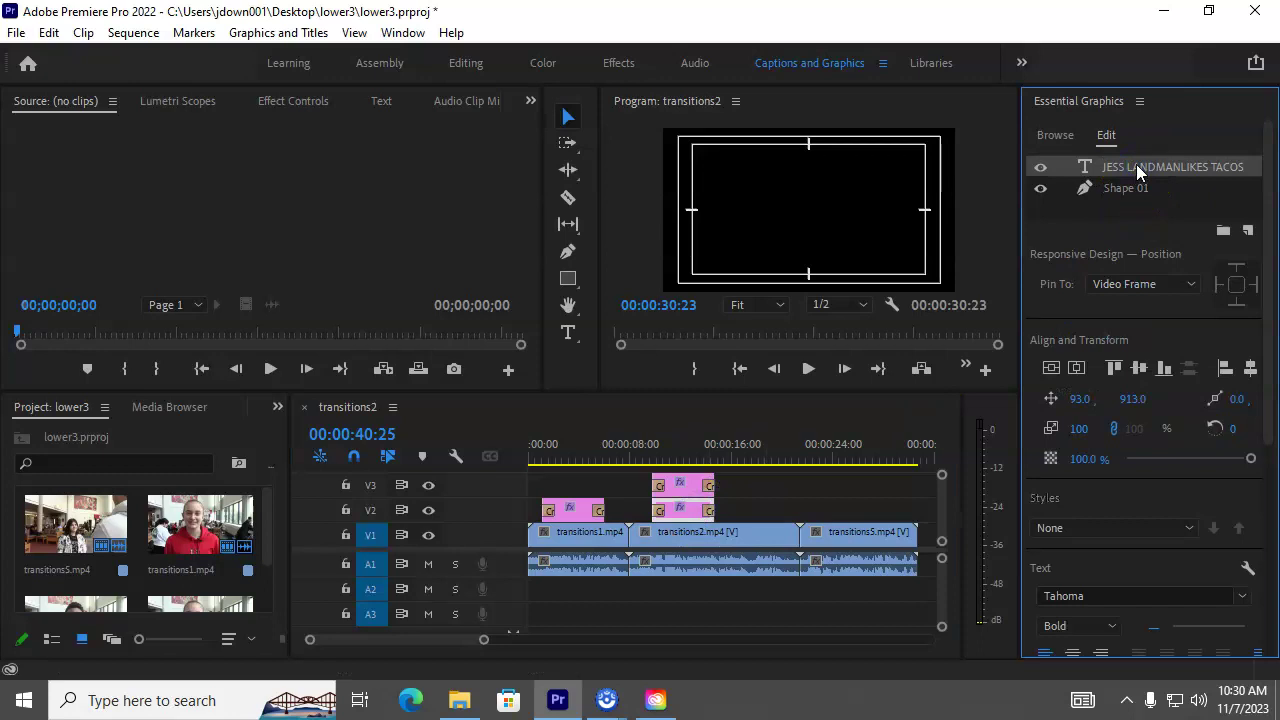
{"action": "left_click", "coordinate": [677, 460]}
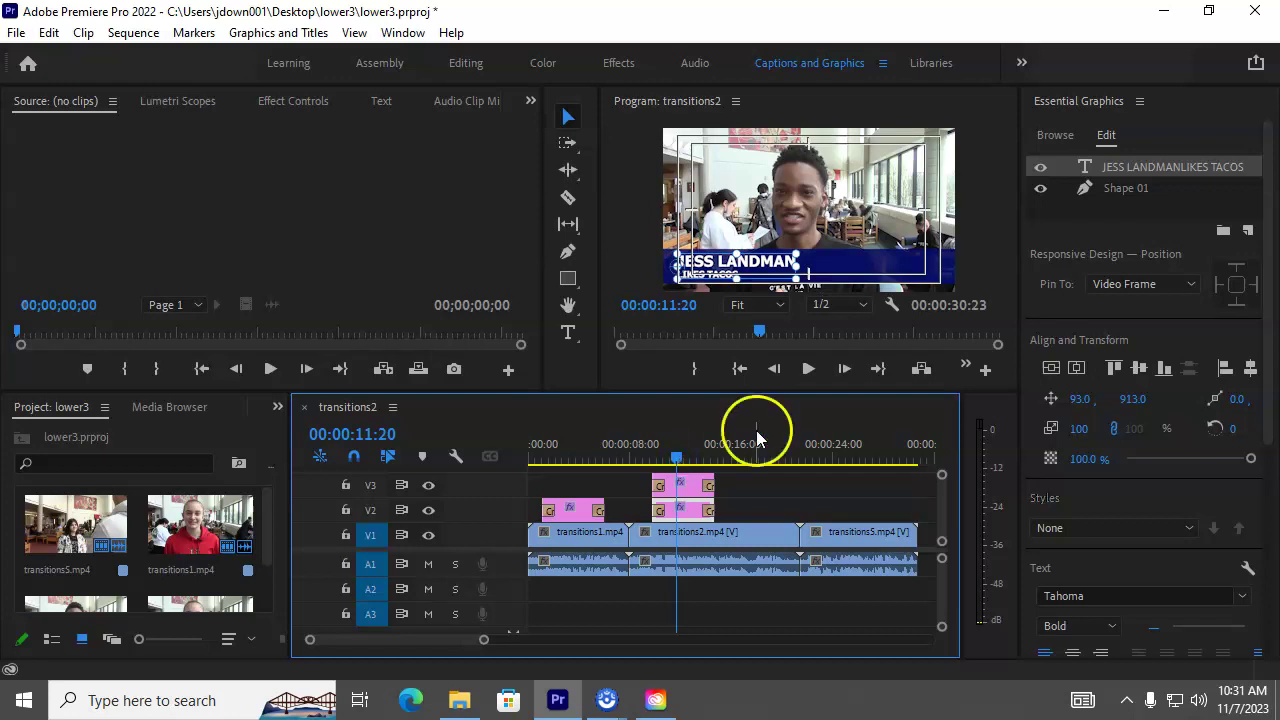
{"action": "left_click", "coordinate": [690, 512]}
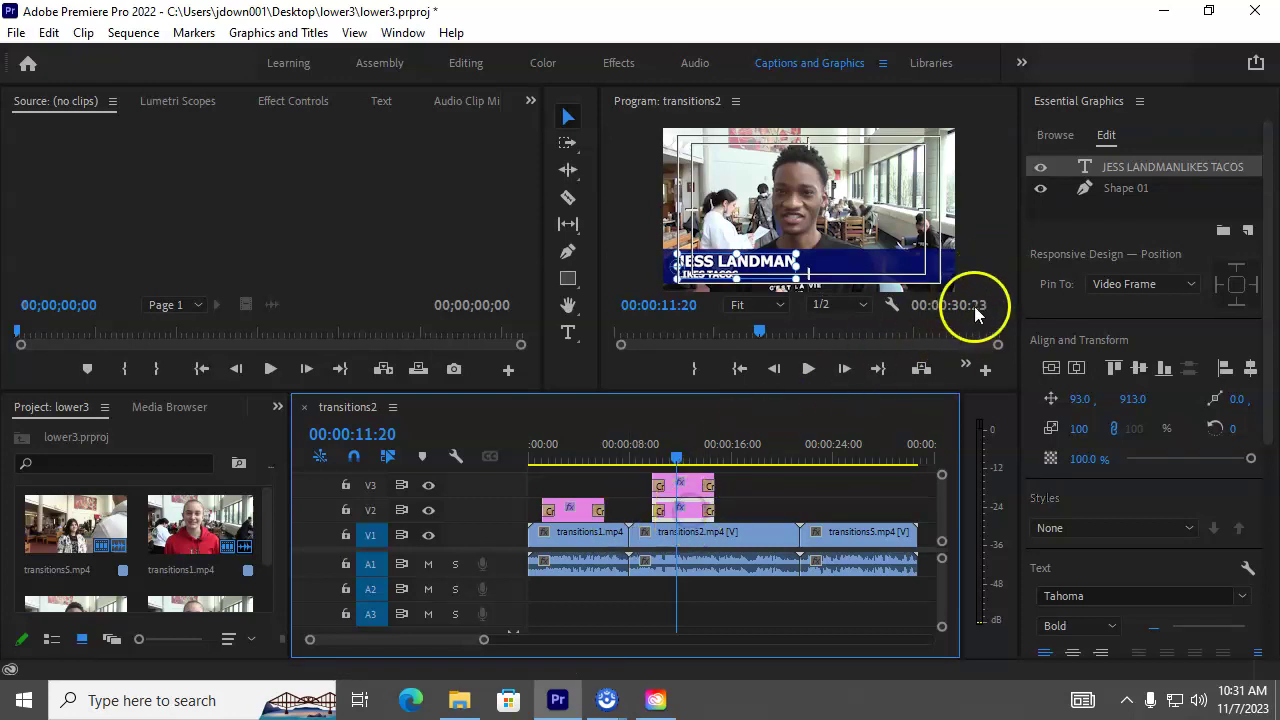
{"action": "left_click", "coordinate": [1140, 166]}
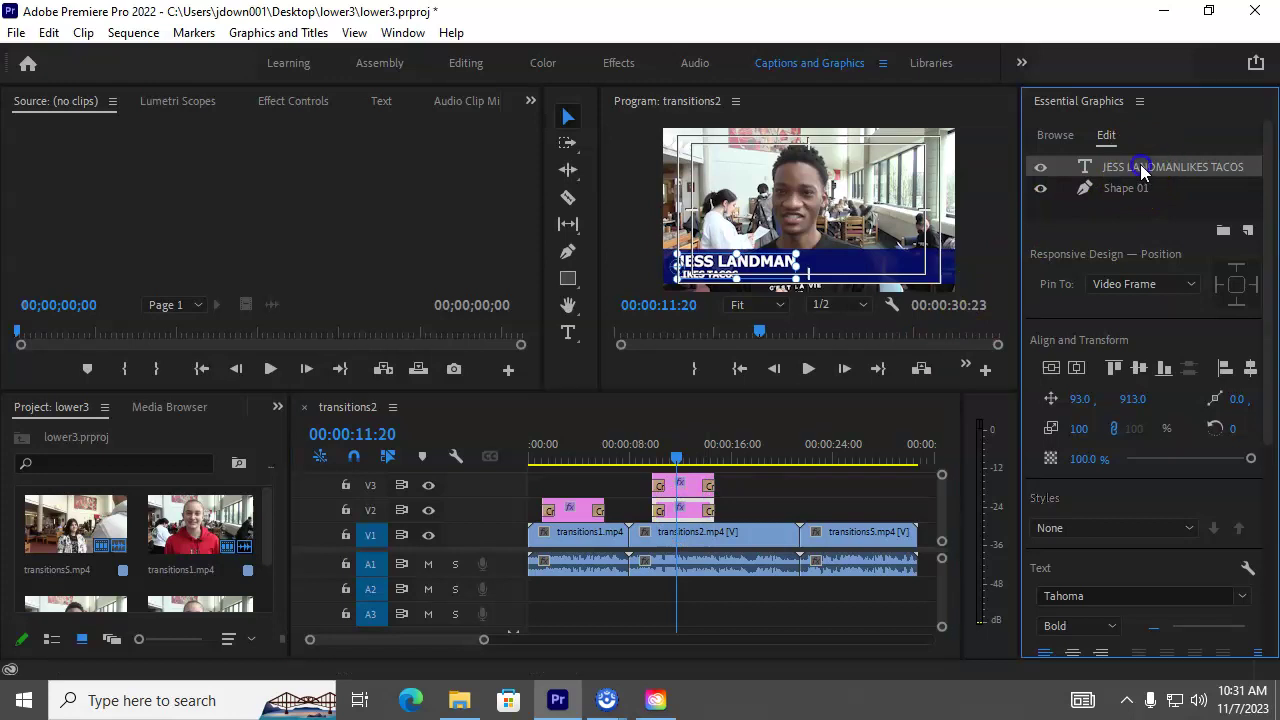
{"action": "key", "text": "Delete"}
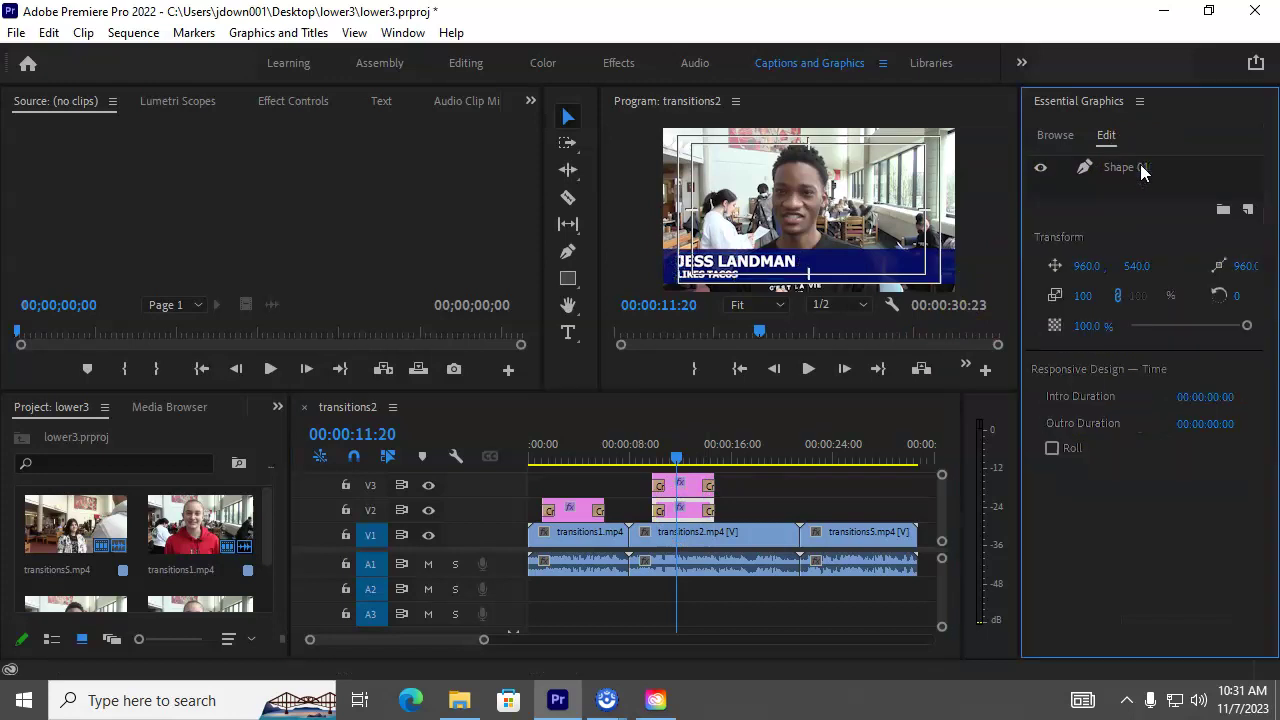
Step: Delete the Shape 01 bar layer from the V3 copy, leaving only the name text
{"action": "left_click", "coordinate": [694, 487]}
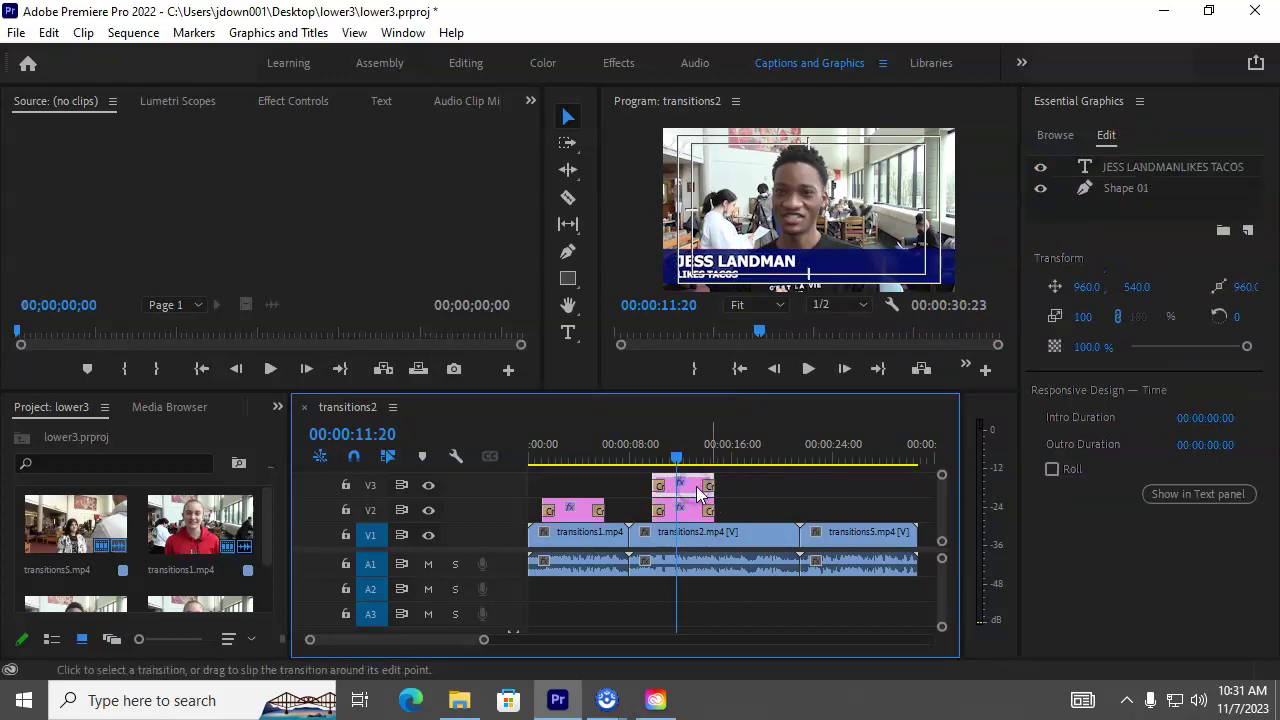
{"action": "left_click", "coordinate": [1130, 189]}
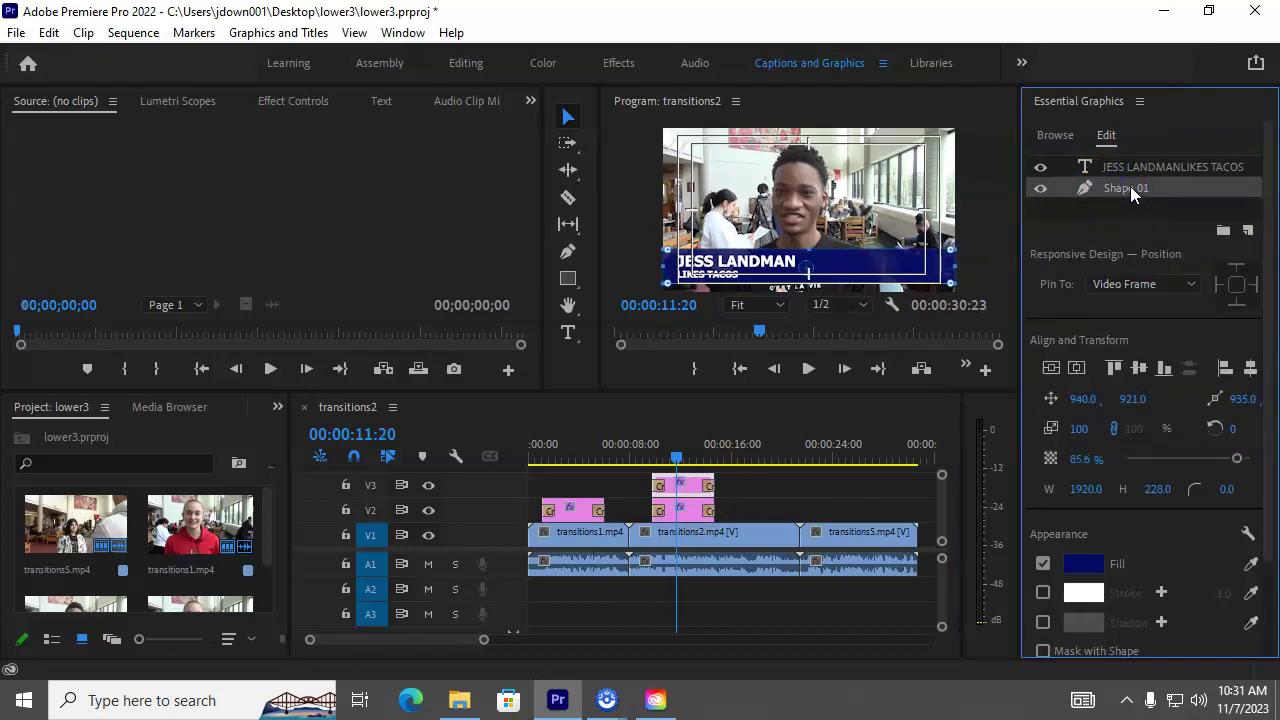
{"action": "key", "text": "Delete"}
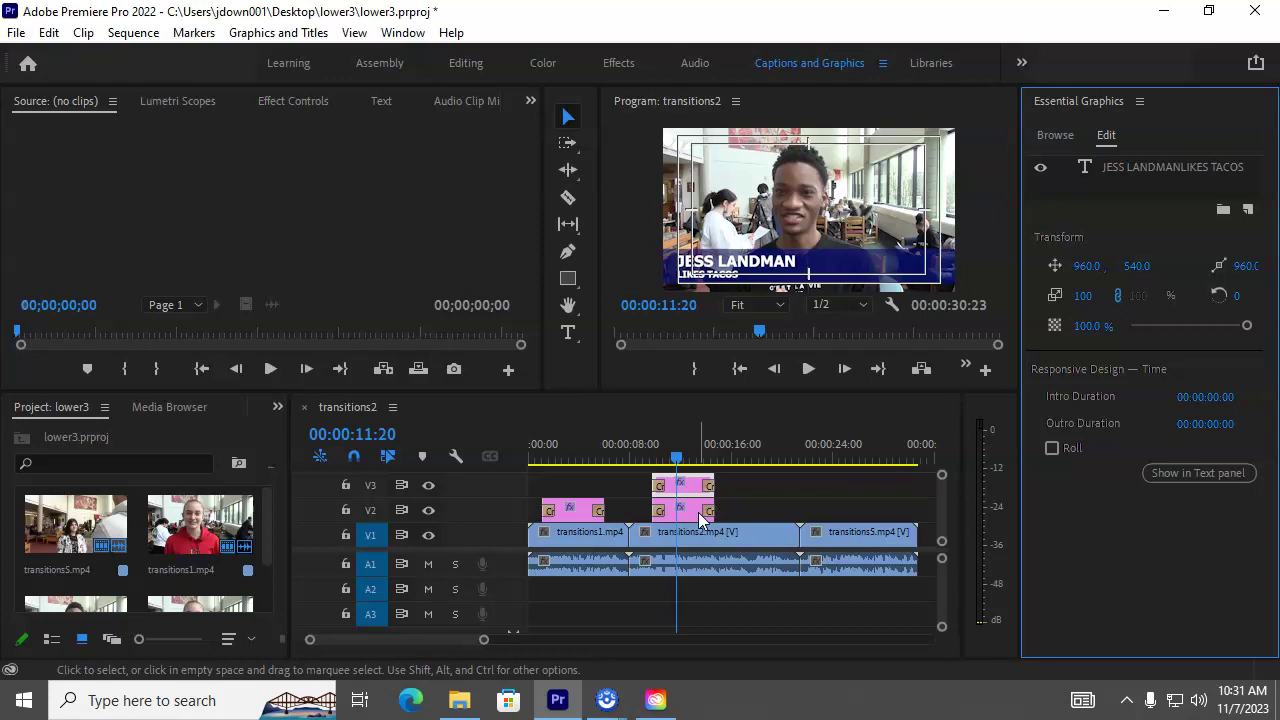
Step: Retype the V3 title as the second interviewee's name with the subtitle 'CHICKEN CHEF'
{"action": "left_click", "coordinate": [1120, 170]}
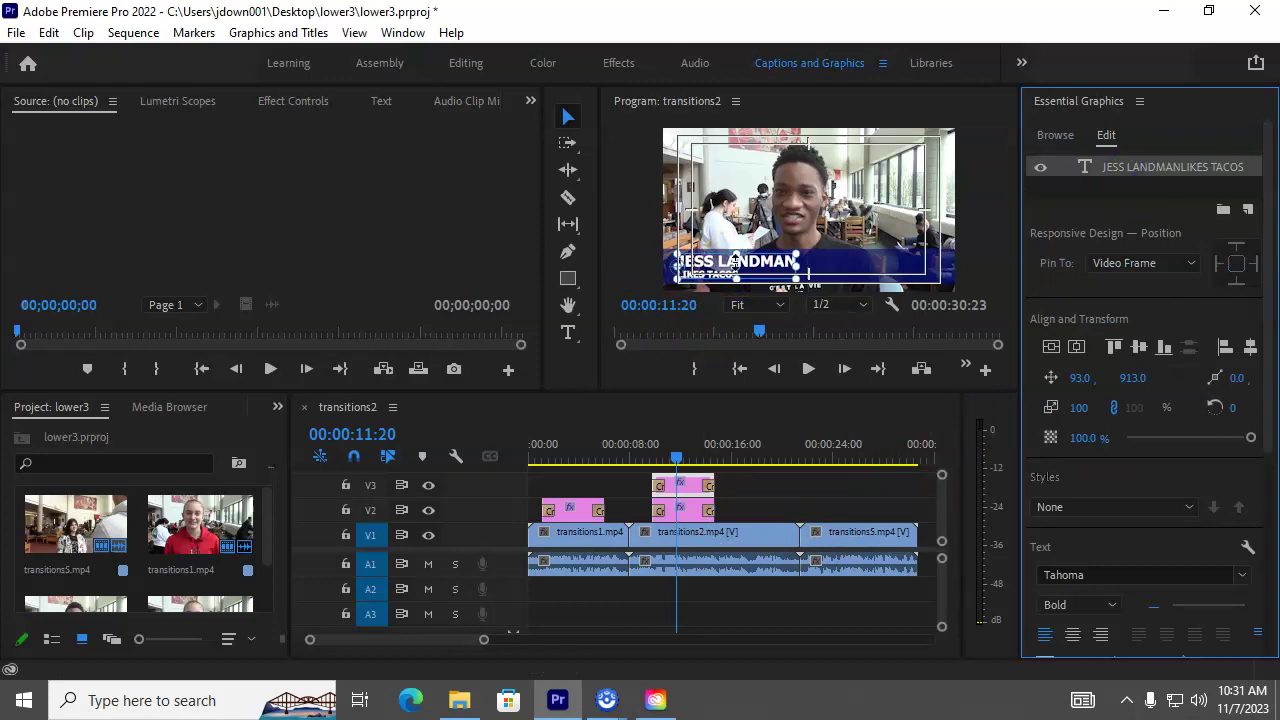
{"action": "double_click", "coordinate": [735, 262]}
{"action": "left_click", "coordinate": [788, 262]}
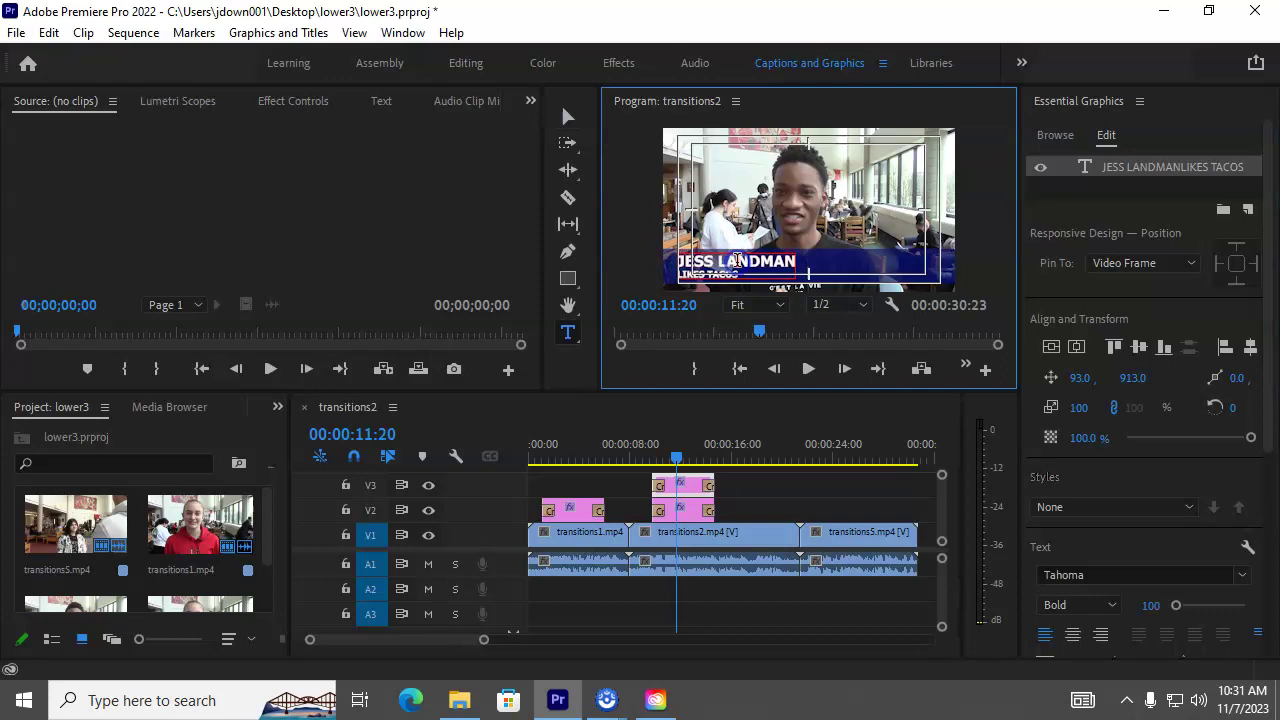
{"action": "left_click_drag", "start_coordinate": [788, 262], "coordinate": [679, 256]}
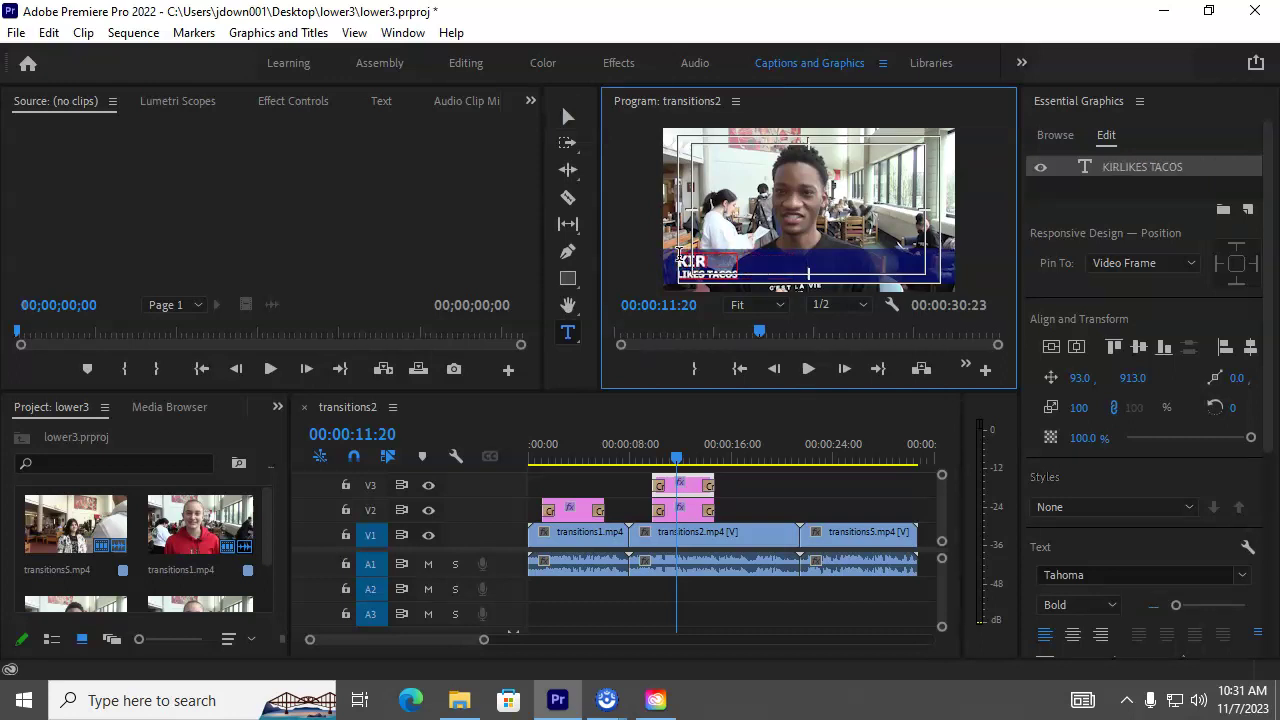
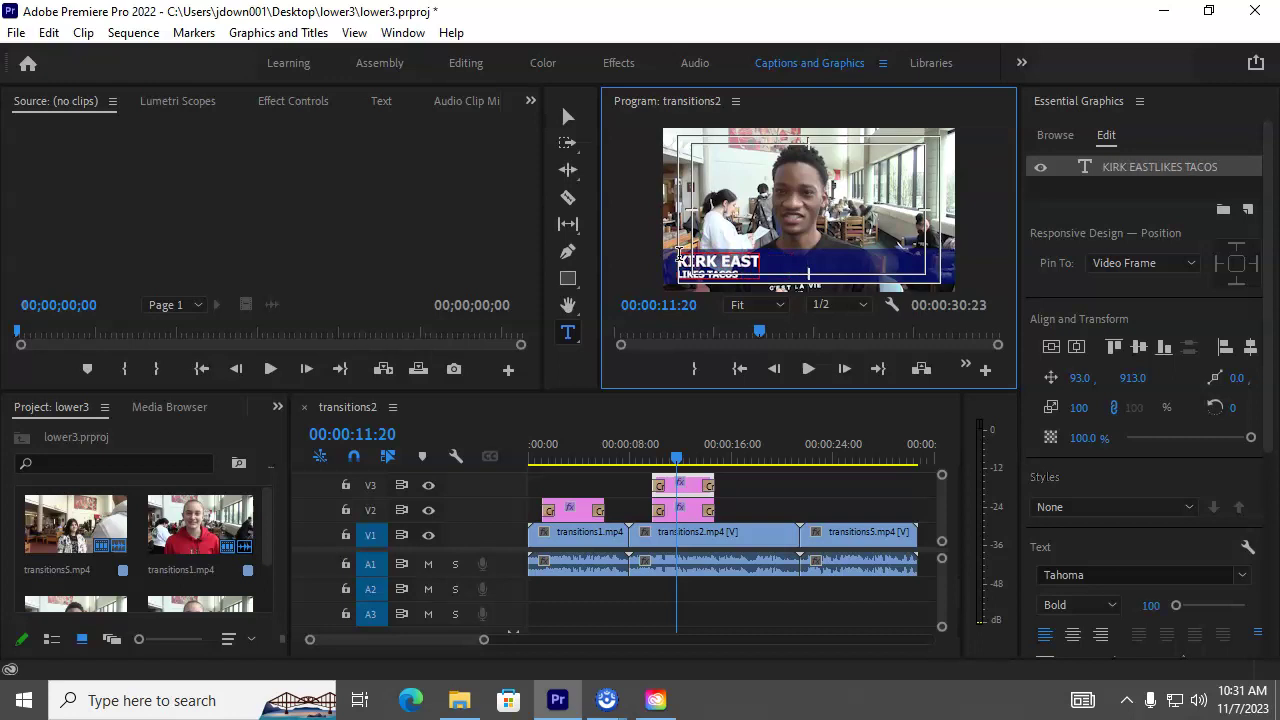
{"action": "key", "text": "shift+Right"}
{"action": "key", "text": "shift+Right"}
{"action": "key", "text": "shift+Right"}
{"action": "key", "text": "shift+Right"}
{"action": "key", "text": "shift+Right"}
{"action": "key", "text": "shift+Right"}
{"action": "key", "text": "shift+Right"}
{"action": "key", "text": "shift+Right"}
{"action": "key", "text": "shift+Right"}
{"action": "key", "text": "shift+Right"}
{"action": "key", "text": "shift+Right"}
{"action": "key", "text": "shift+Right"}
{"action": "type", "text": "CHICKEN"}
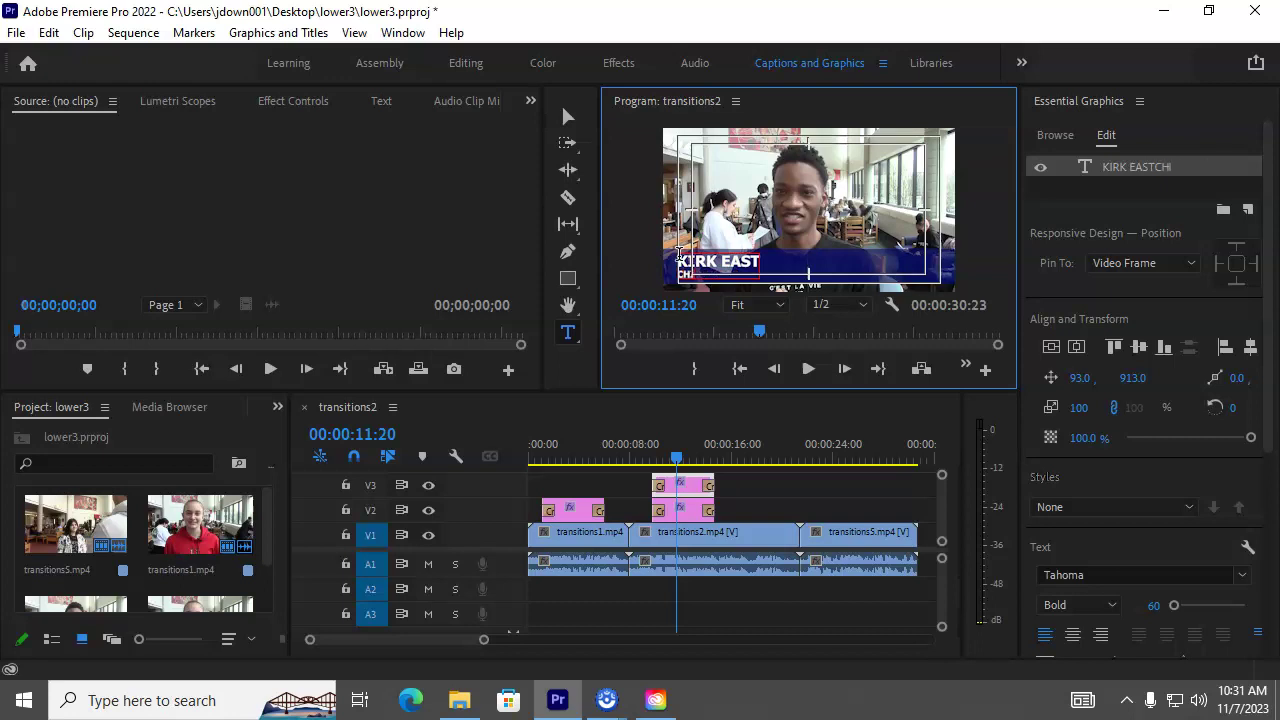
{"action": "type", "text": " CHEF"}
Step: Switch the V2 bar shape's fill to a linear gradient
{"action": "left_click", "coordinate": [690, 510]}
{"action": "left_click", "coordinate": [1144, 170]}
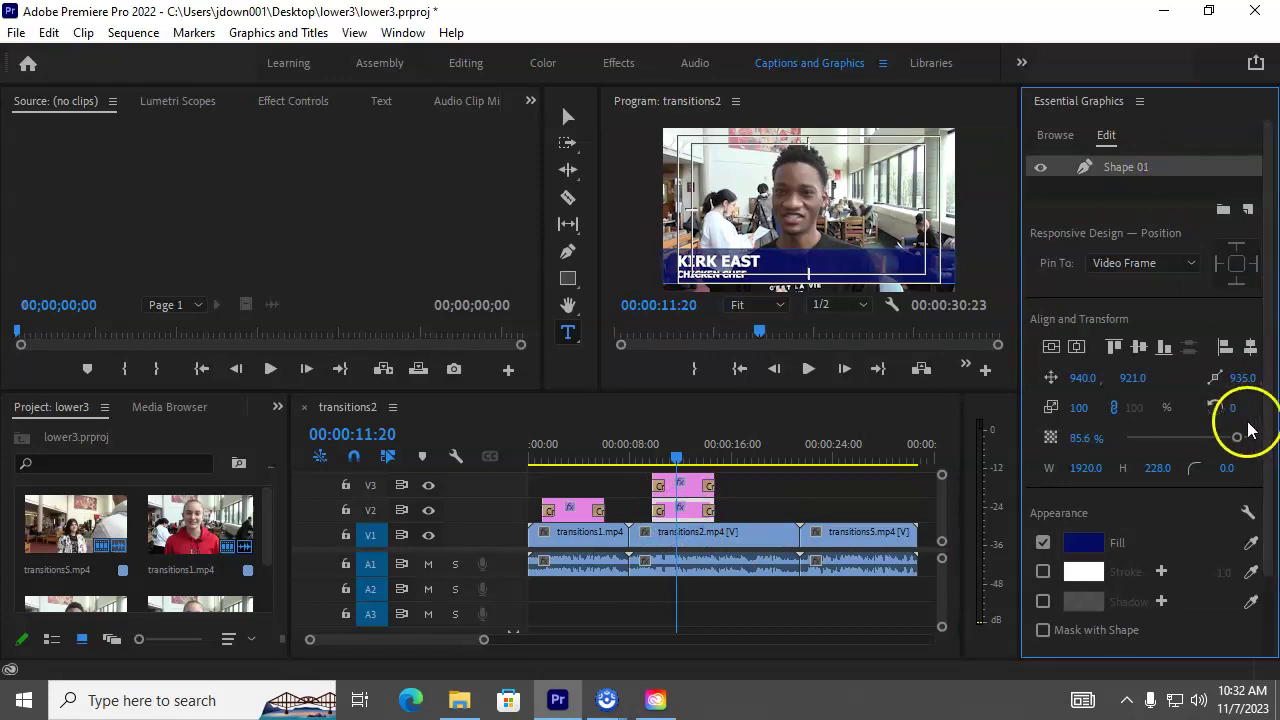
{"action": "left_click", "coordinate": [1097, 556]}
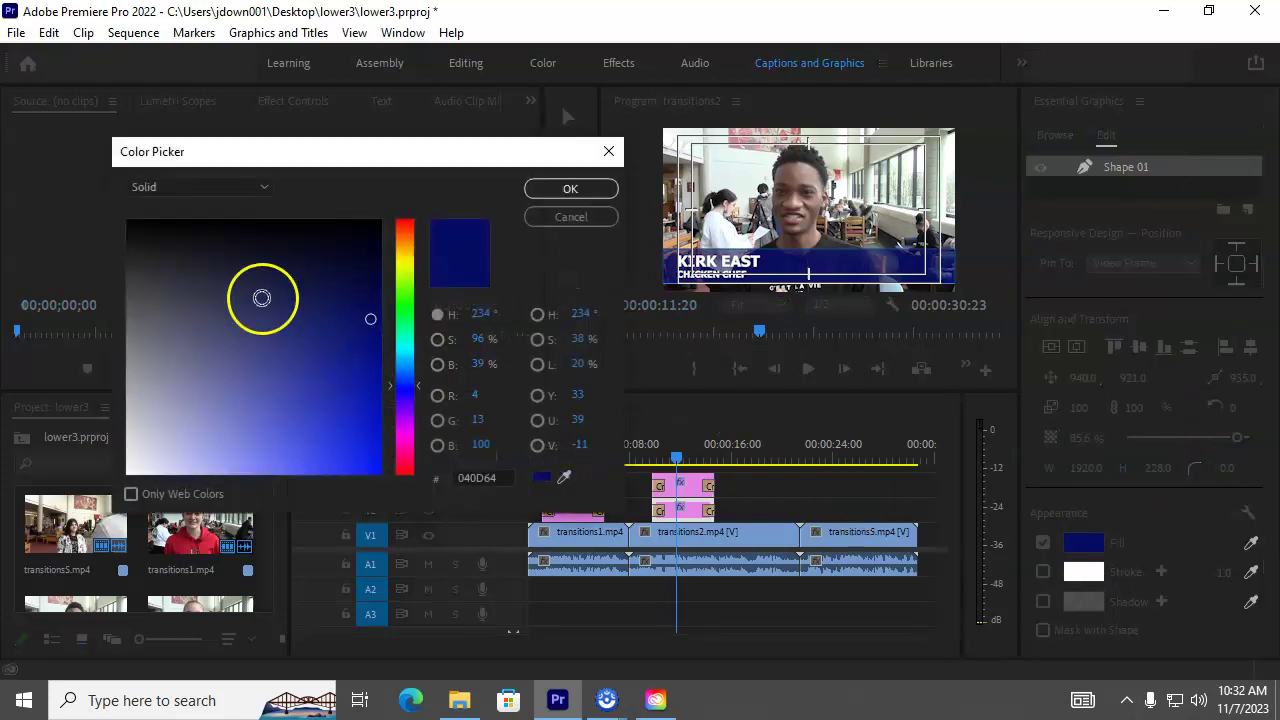
{"action": "left_click", "coordinate": [255, 188]}
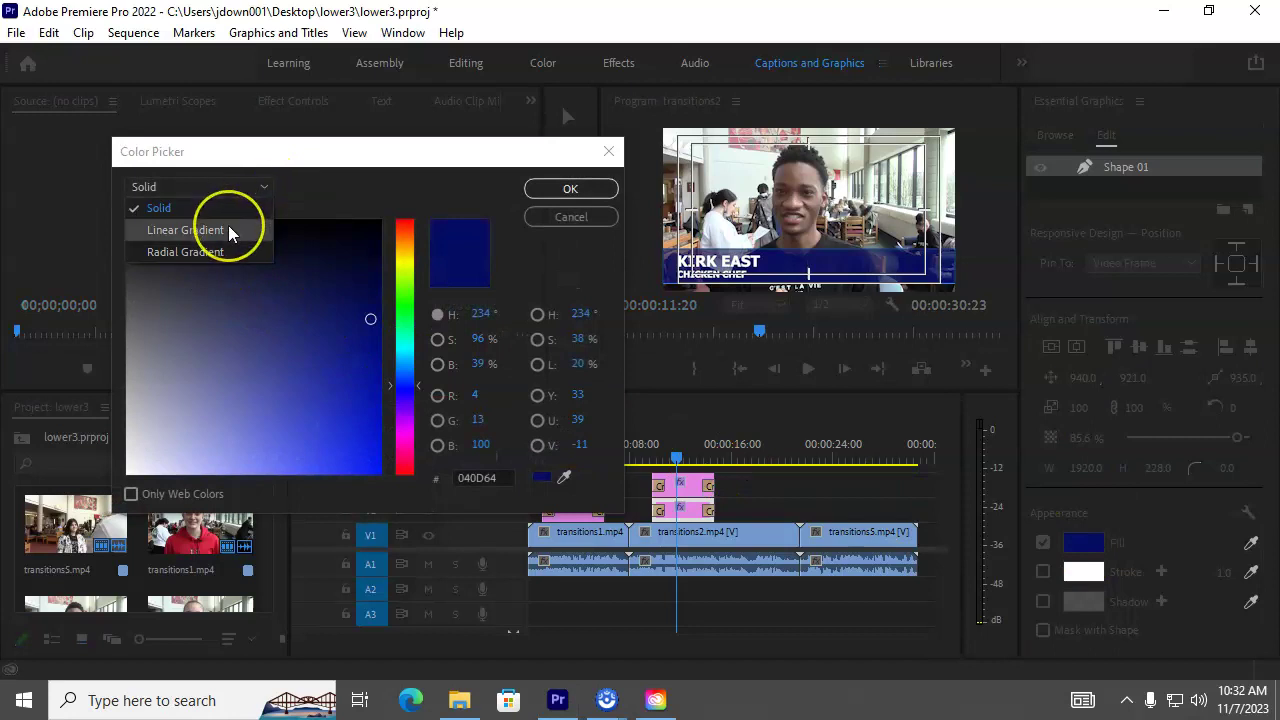
{"action": "left_click", "coordinate": [229, 231]}
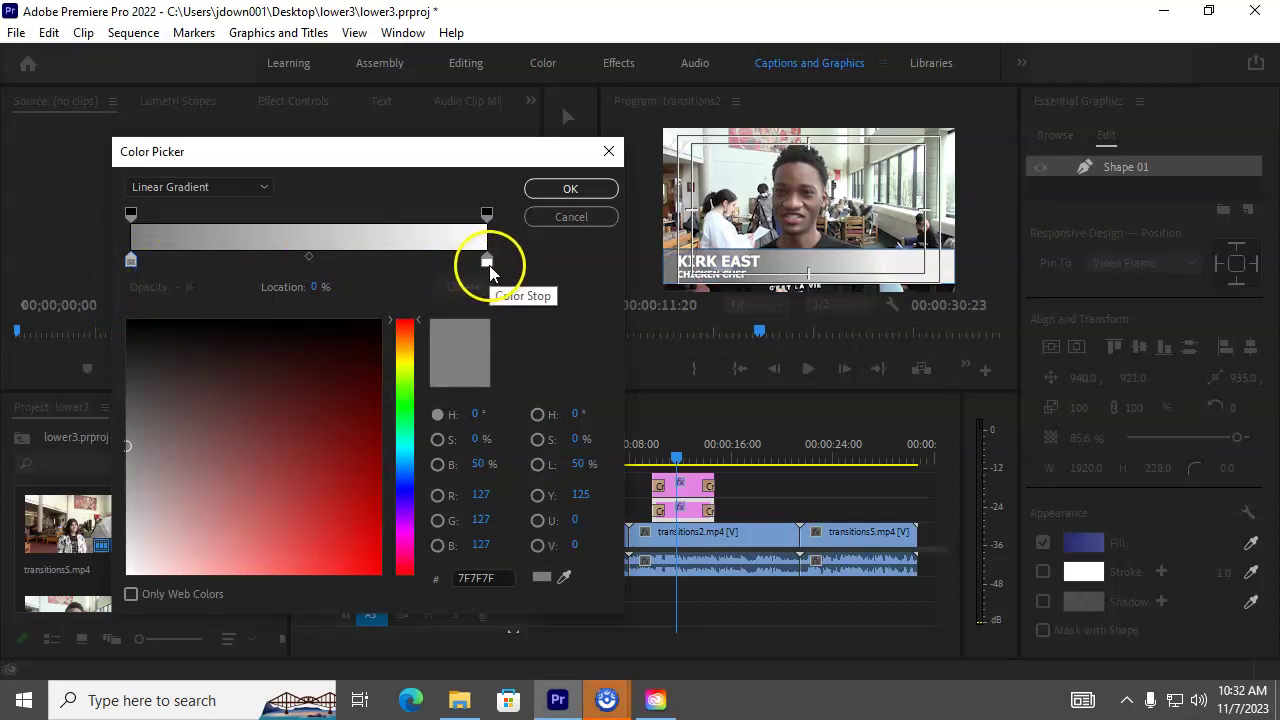
Step: Set the gradient from dark red to dark blue with its midpoint shifted toward blue; switch to Effects workspace
{"action": "left_click", "coordinate": [131, 262]}
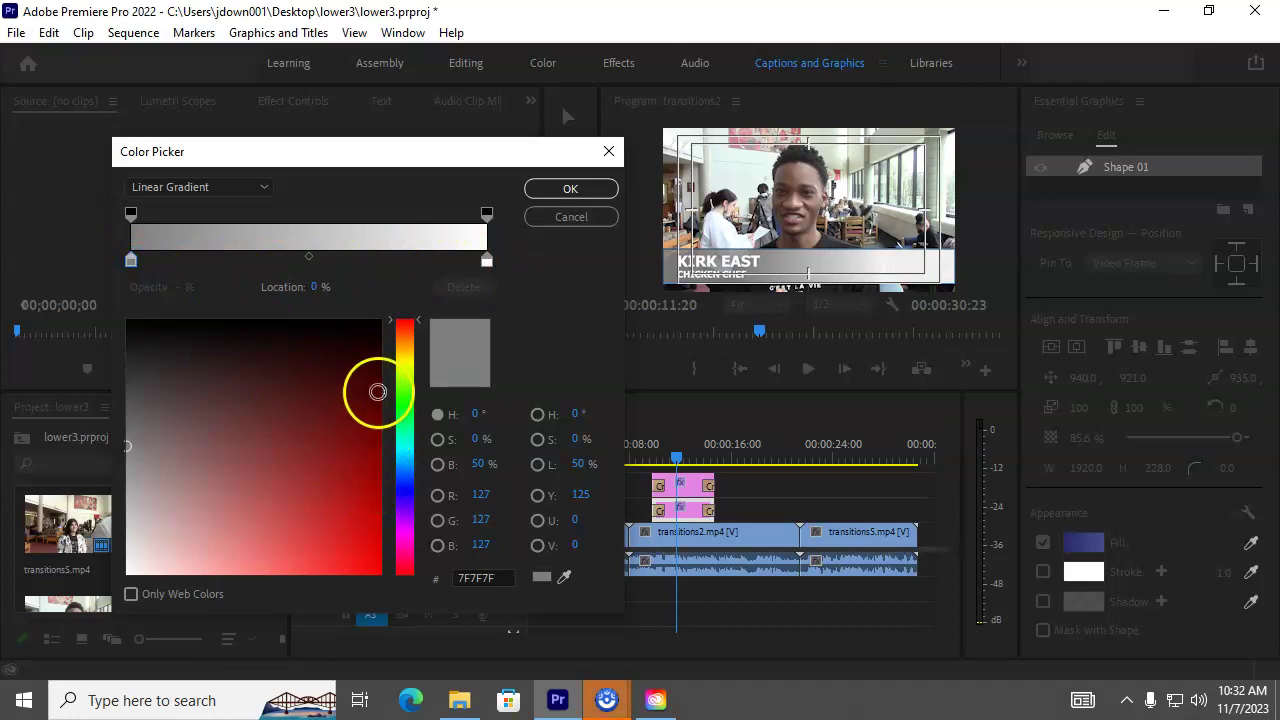
{"action": "left_click", "coordinate": [372, 388]}
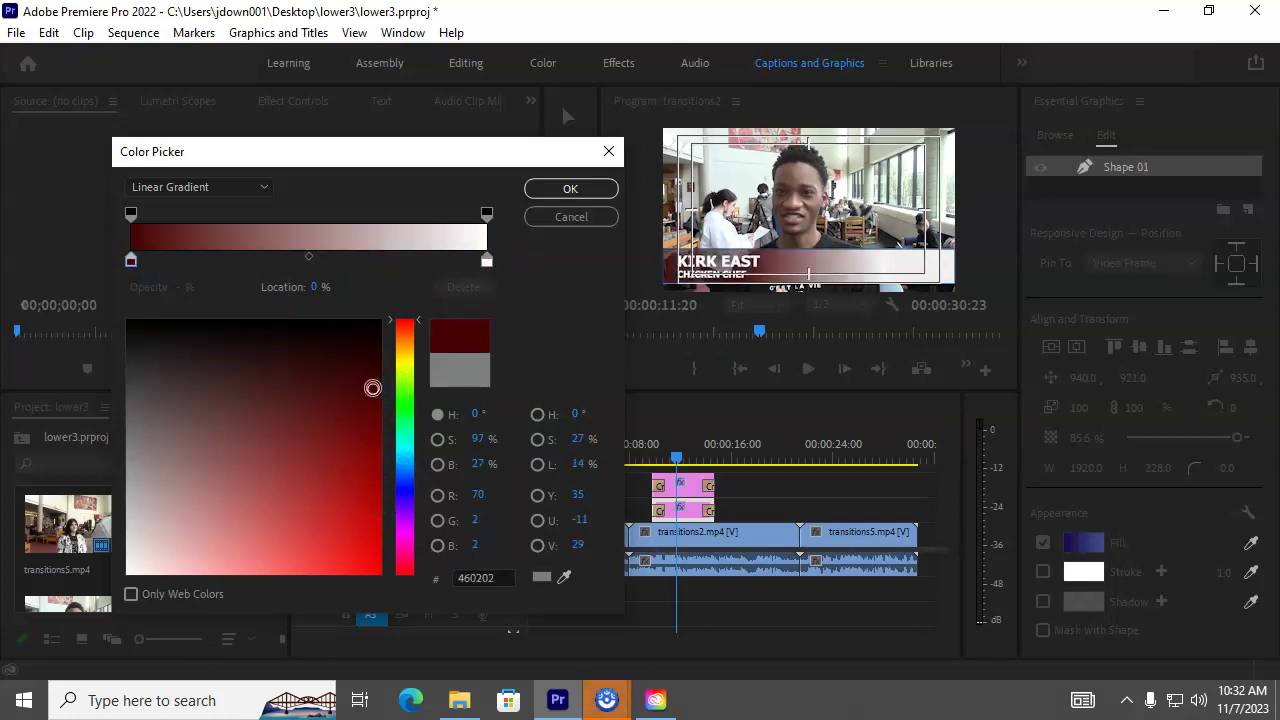
{"action": "left_click", "coordinate": [487, 263]}
{"action": "left_click", "coordinate": [406, 490]}
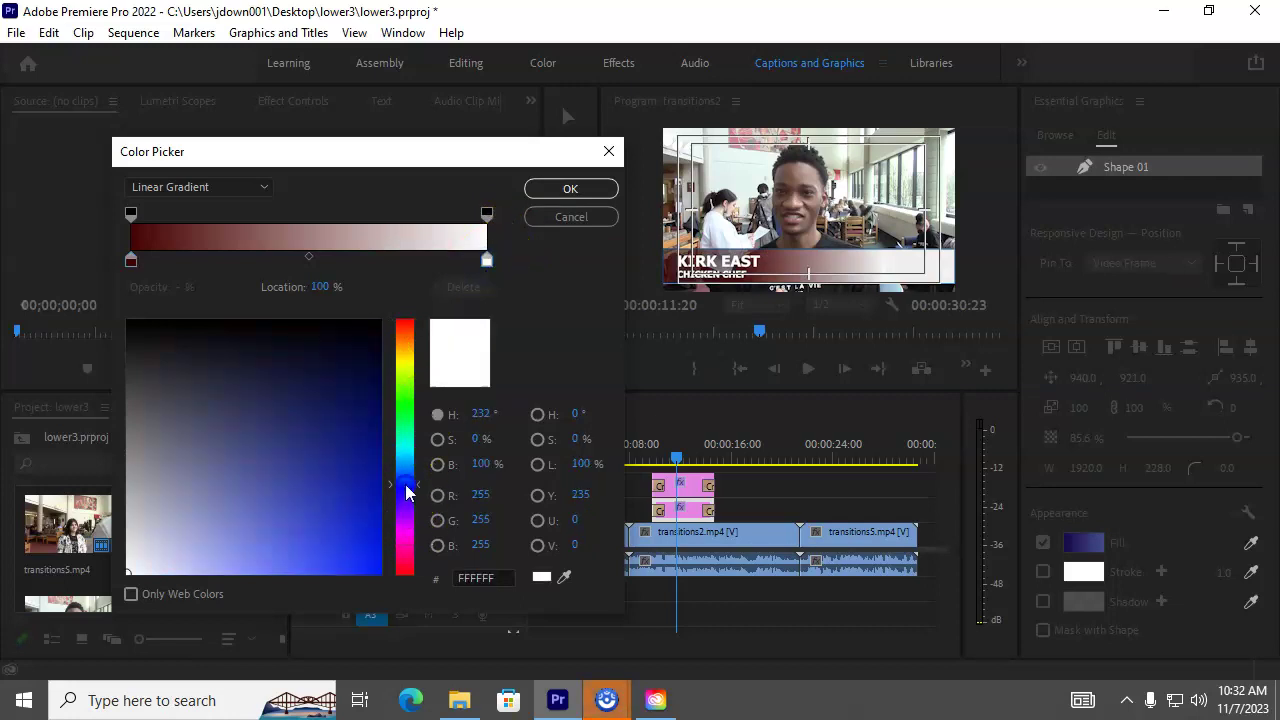
{"action": "left_click", "coordinate": [373, 420]}
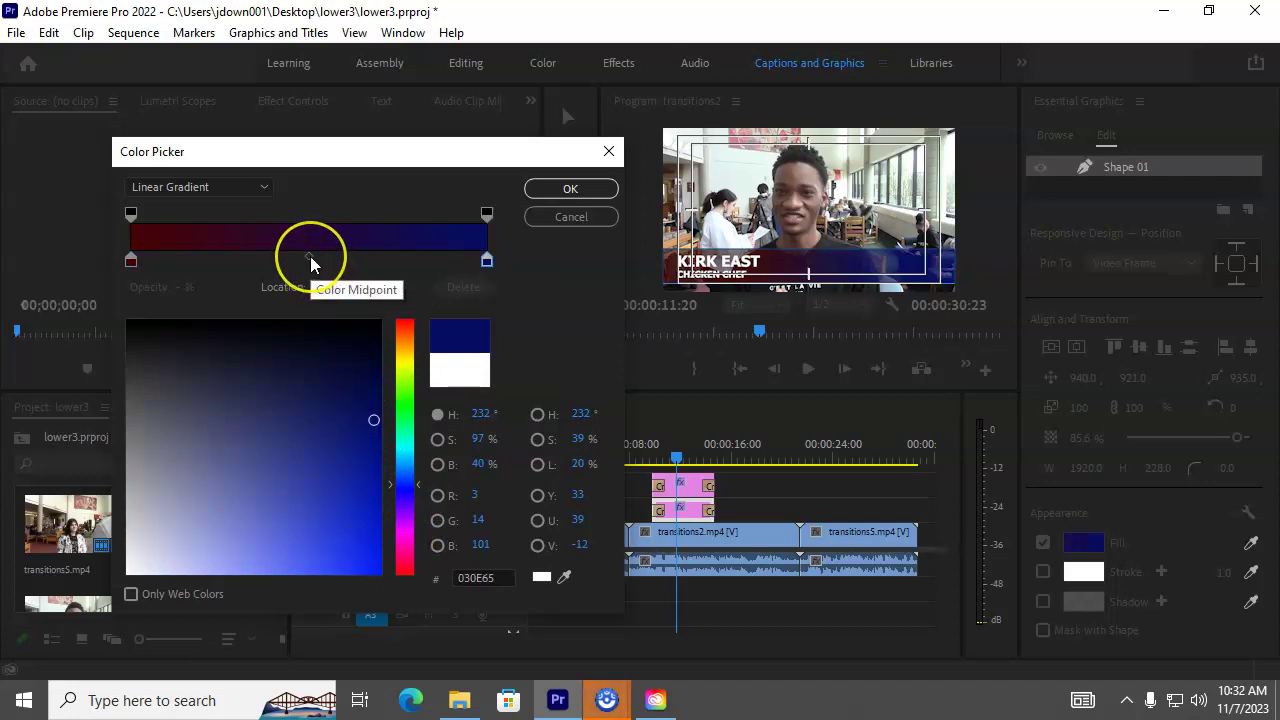
{"action": "left_click_drag", "start_coordinate": [310, 262], "coordinate": [360, 262]}
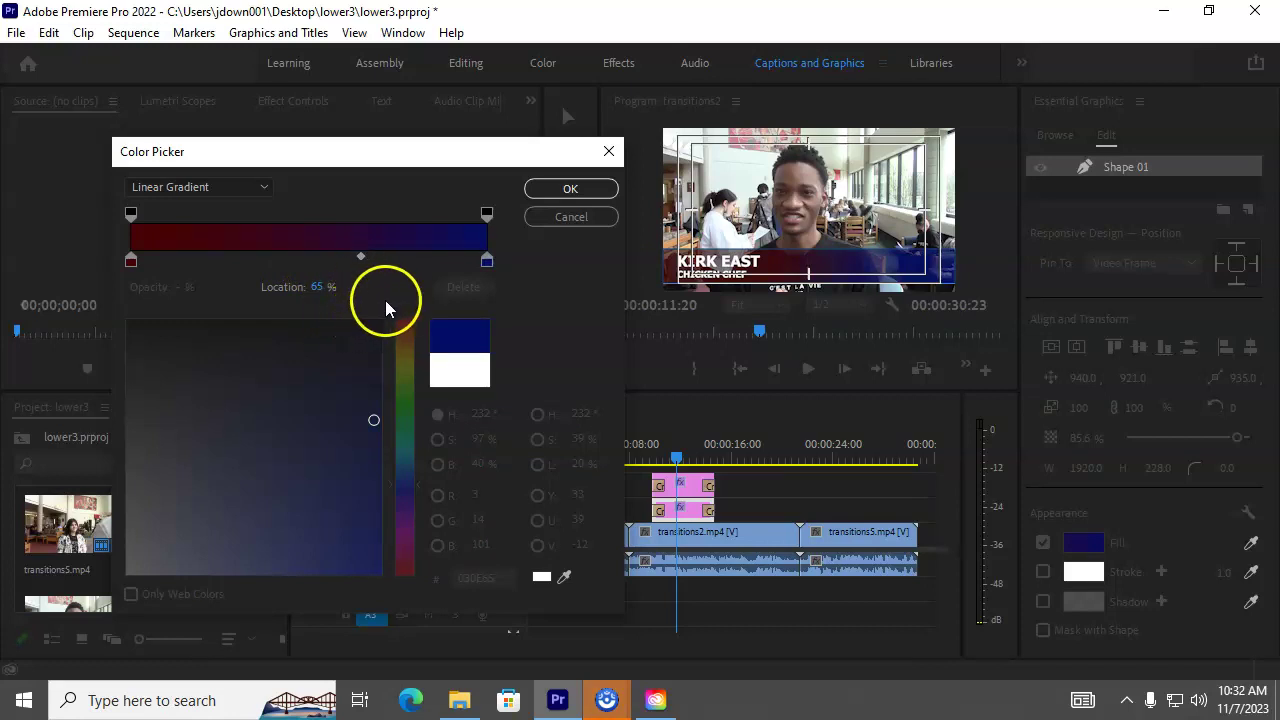
{"action": "left_click", "coordinate": [569, 189]}
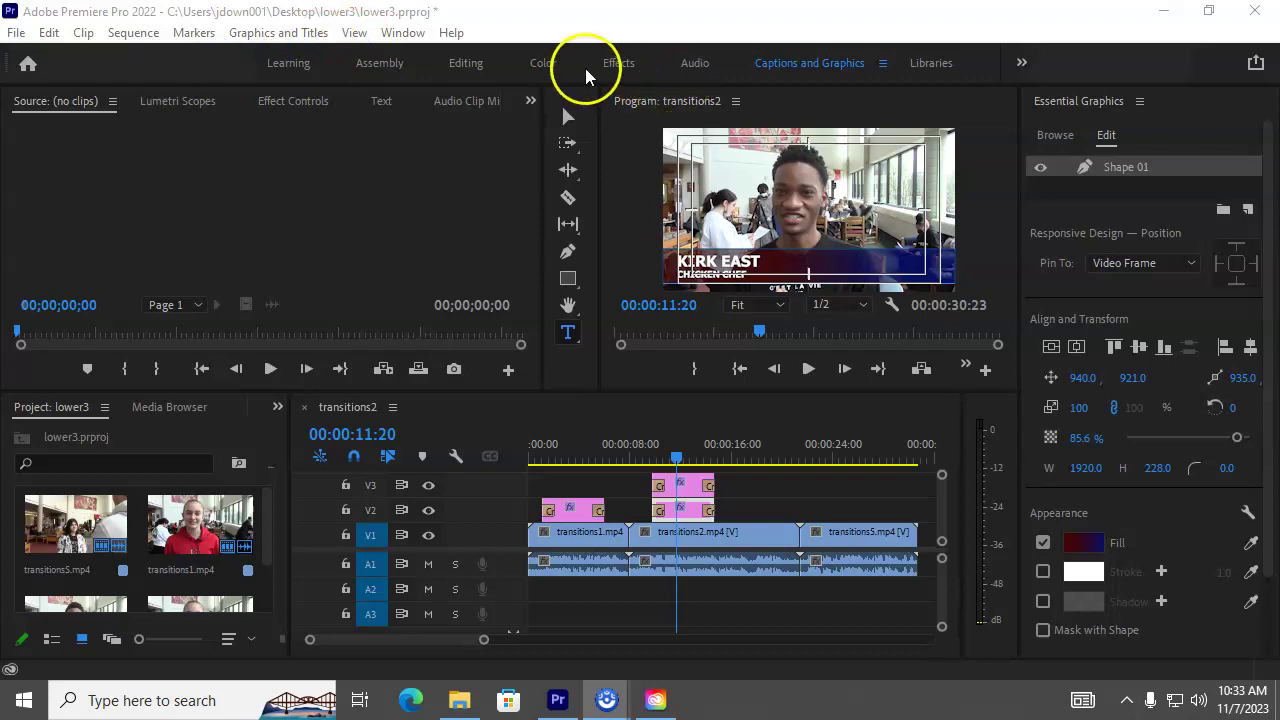
{"action": "left_click", "coordinate": [618, 64]}
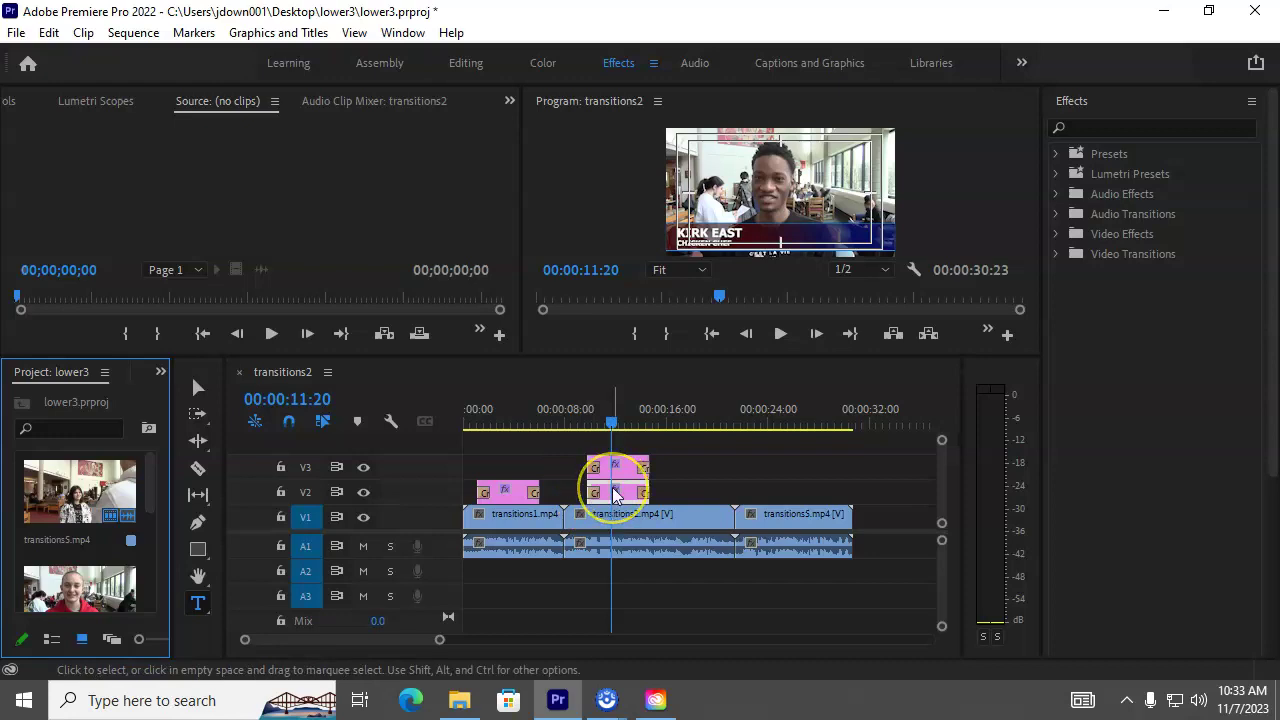
Step: Apply the Slide transition to the start of the V3 title clip
{"action": "left_click", "coordinate": [630, 488]}
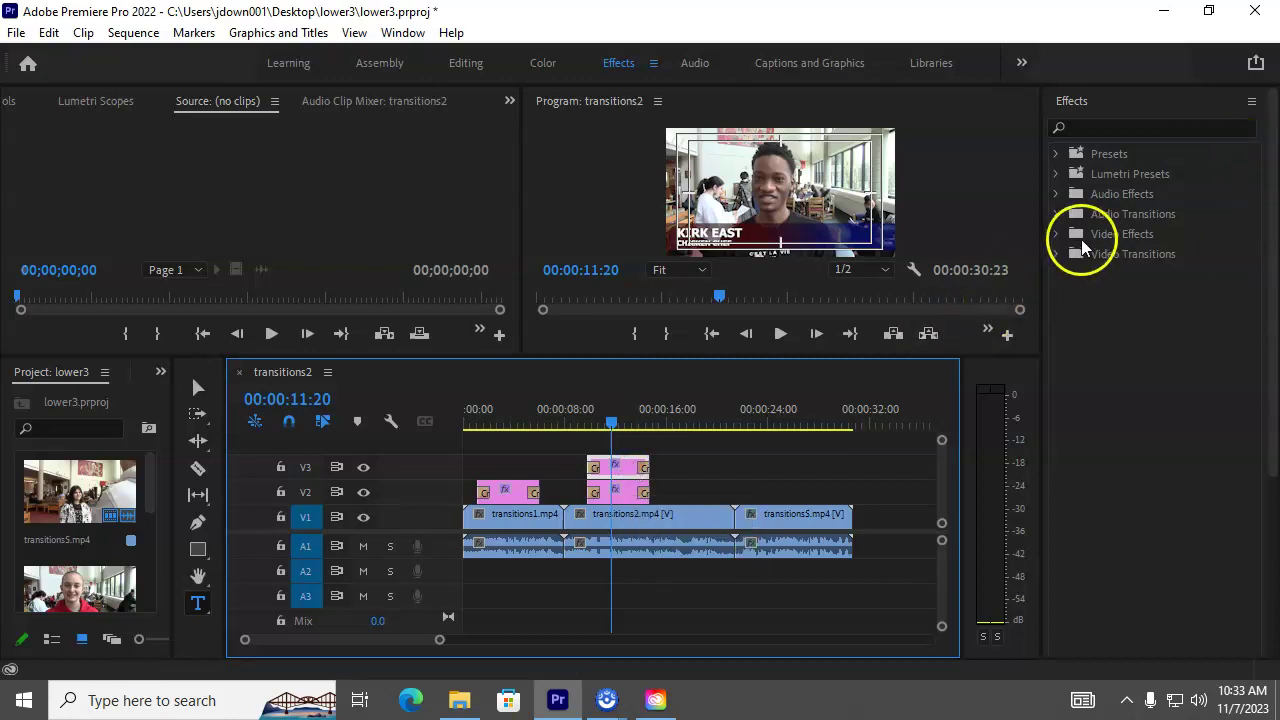
{"action": "left_click", "coordinate": [1057, 254]}
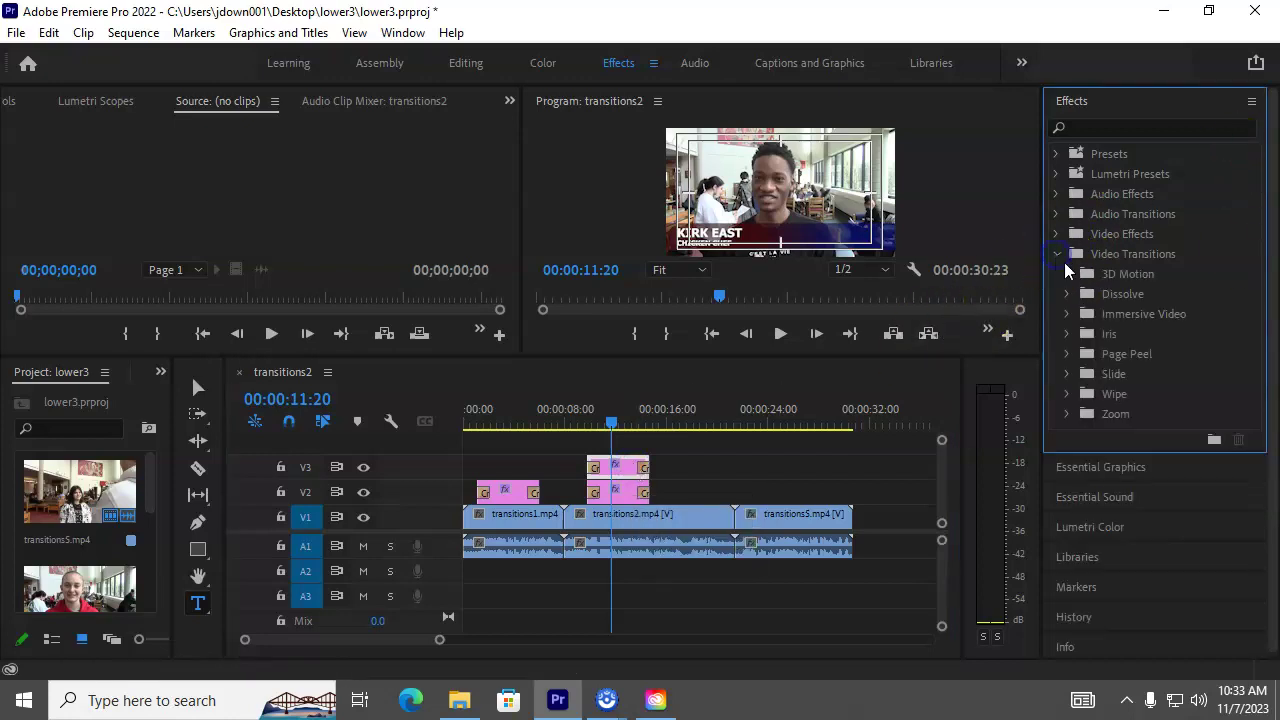
{"action": "left_click", "coordinate": [1066, 373]}
{"action": "left_click_drag", "start_coordinate": [1112, 468], "coordinate": [594, 468]}
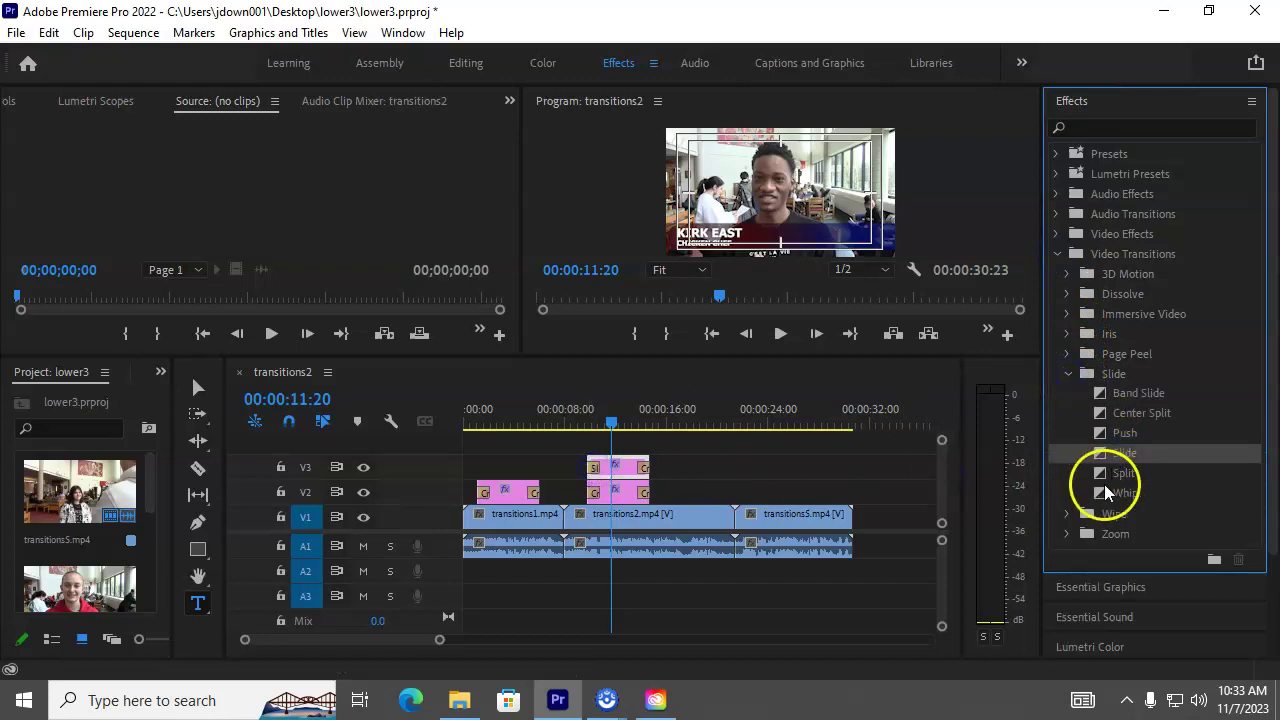
Step: Apply the Push transition to the end of the V3 title and enlarge the monitors
{"action": "left_click", "coordinate": [1128, 436]}
{"action": "left_click_drag", "start_coordinate": [1130, 440], "coordinate": [644, 464]}
{"action": "left_click_drag", "start_coordinate": [609, 421], "coordinate": [576, 427]}
{"action": "left_click_drag", "start_coordinate": [750, 360], "coordinate": [746, 444]}
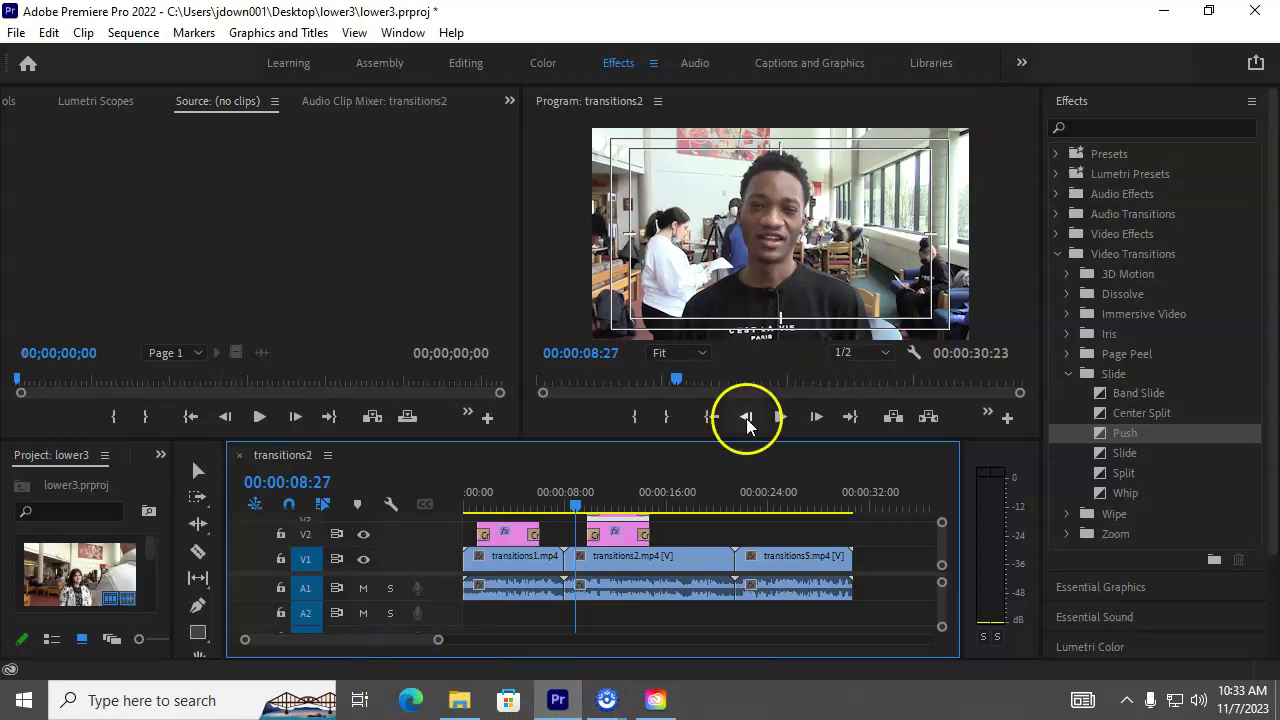
{"action": "left_click", "coordinate": [781, 417]}
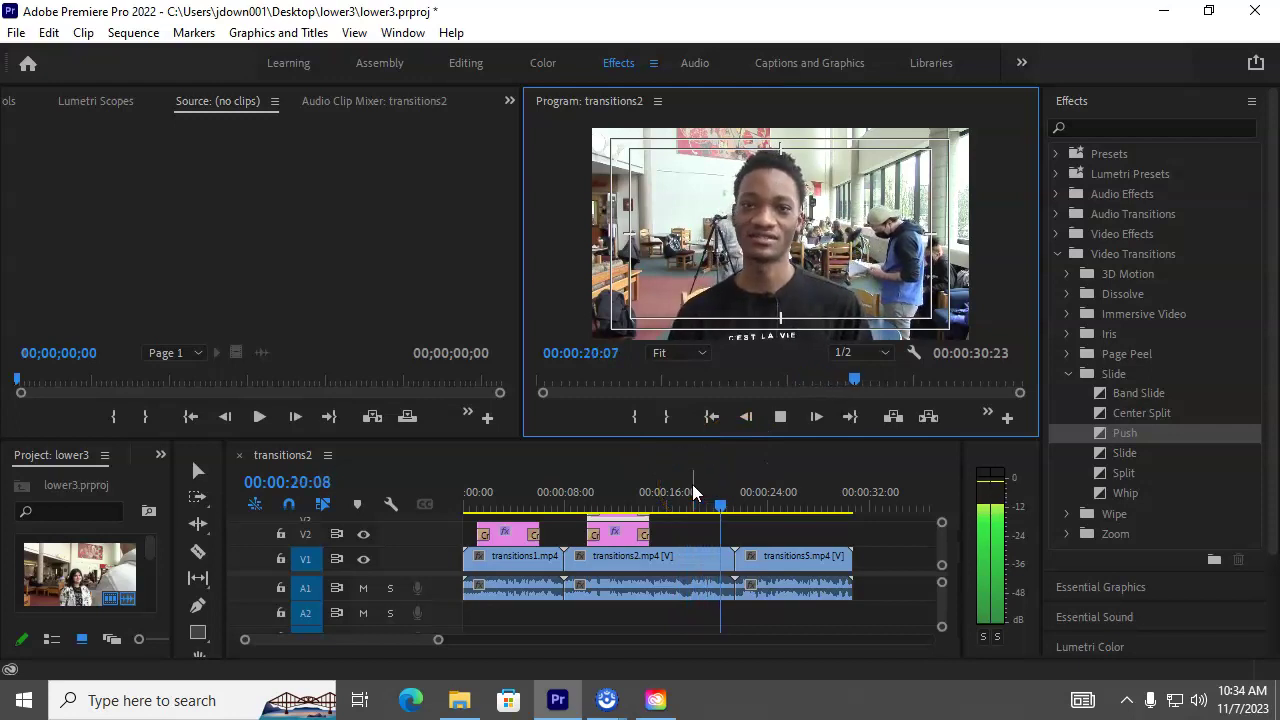
{"action": "left_click", "coordinate": [780, 417]}
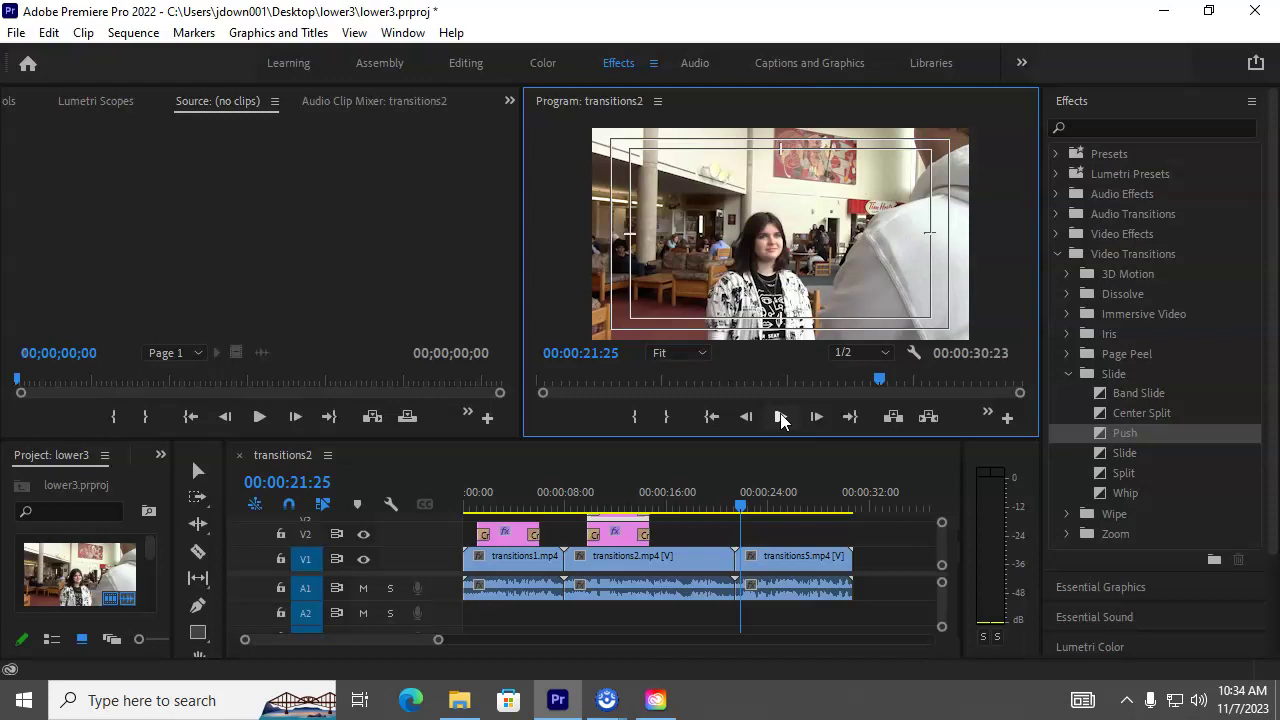
{"action": "left_click", "coordinate": [743, 507]}
{"action": "key", "text": "space"}
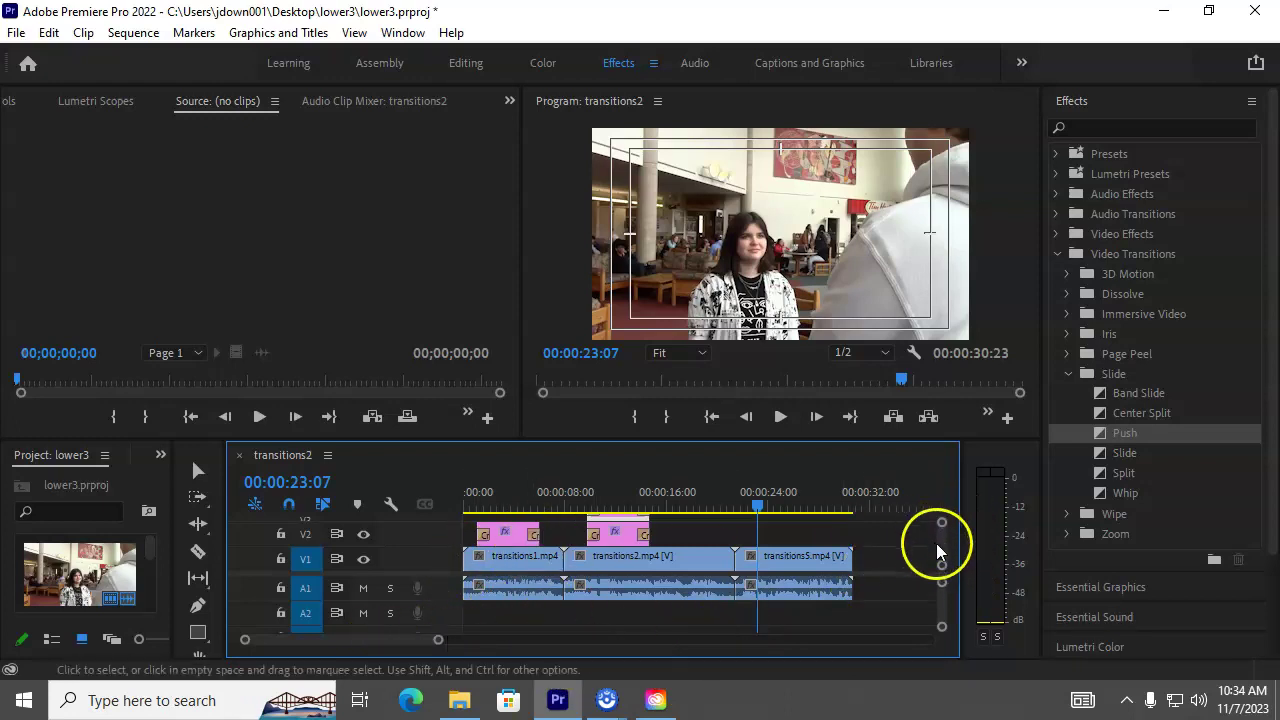
Step: Paste a copy of the title clip onto V2 over transitions5.mp4, starting near 00:00:24
{"action": "left_click_drag", "start_coordinate": [822, 443], "coordinate": [820, 409]}
{"action": "left_click", "coordinate": [622, 490]}
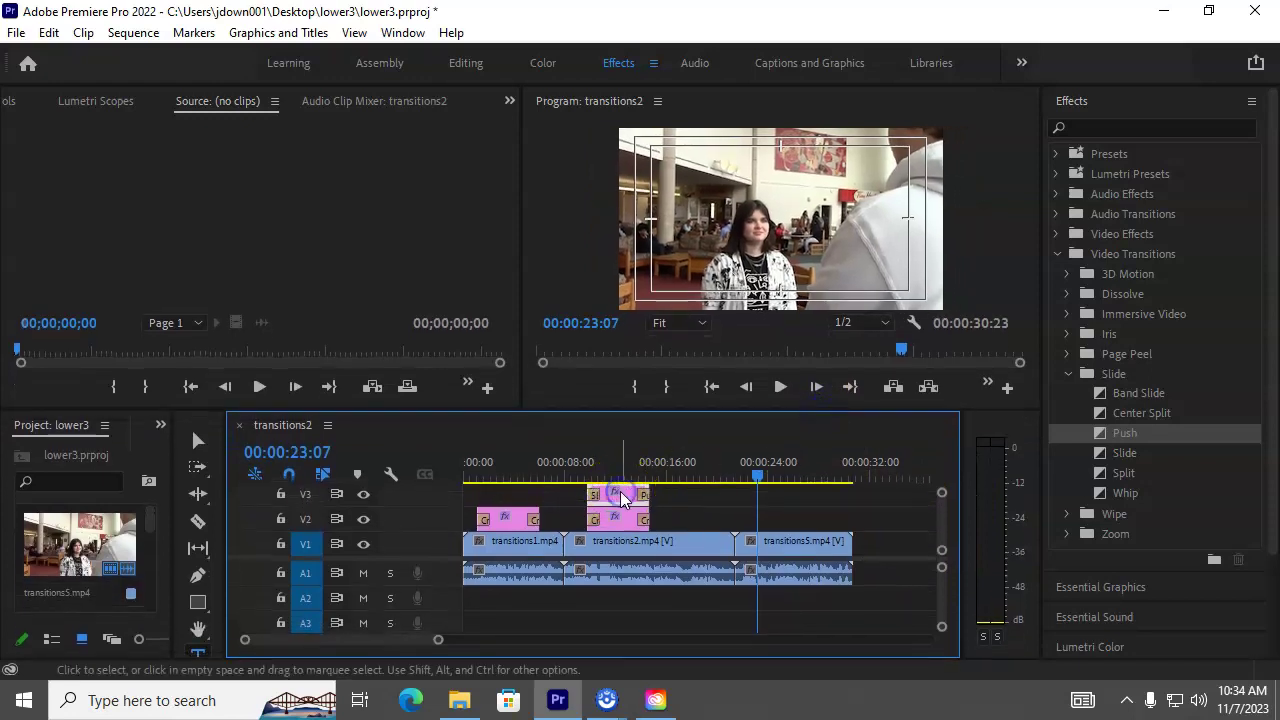
{"action": "left_click", "coordinate": [781, 518]}
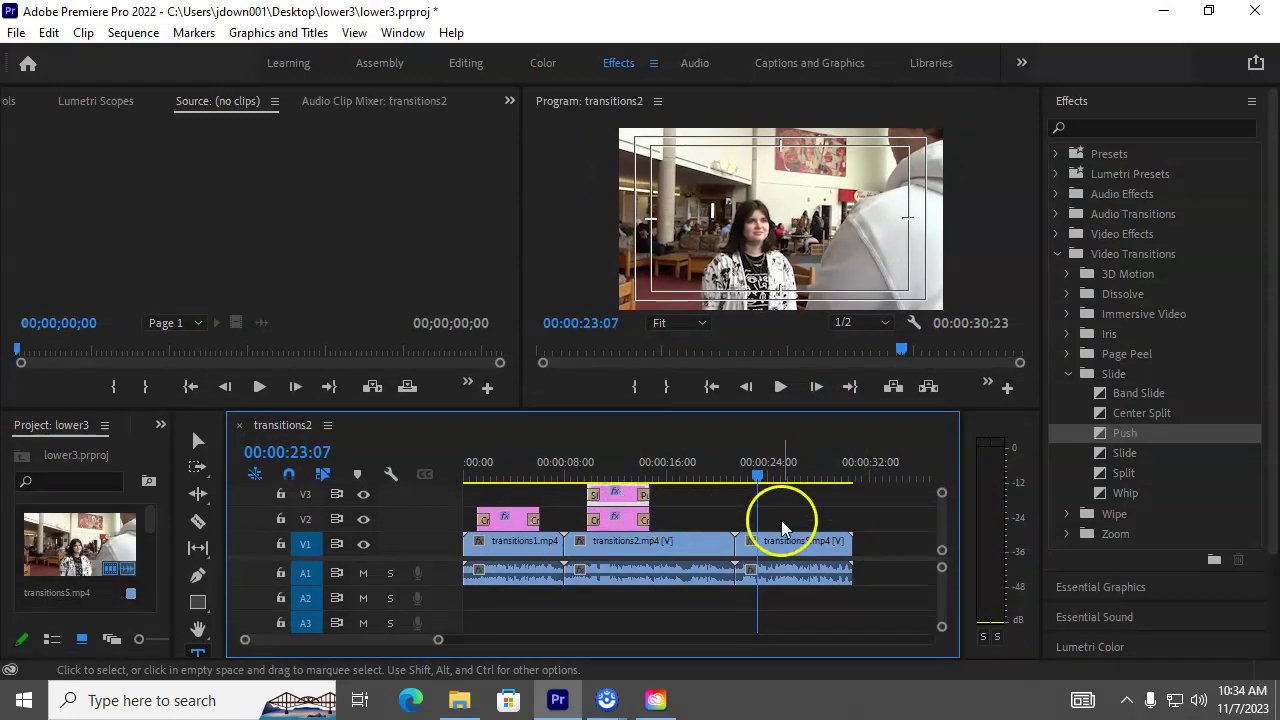
{"action": "left_click", "coordinate": [894, 477]}
{"action": "key", "text": "ctrl+v"}
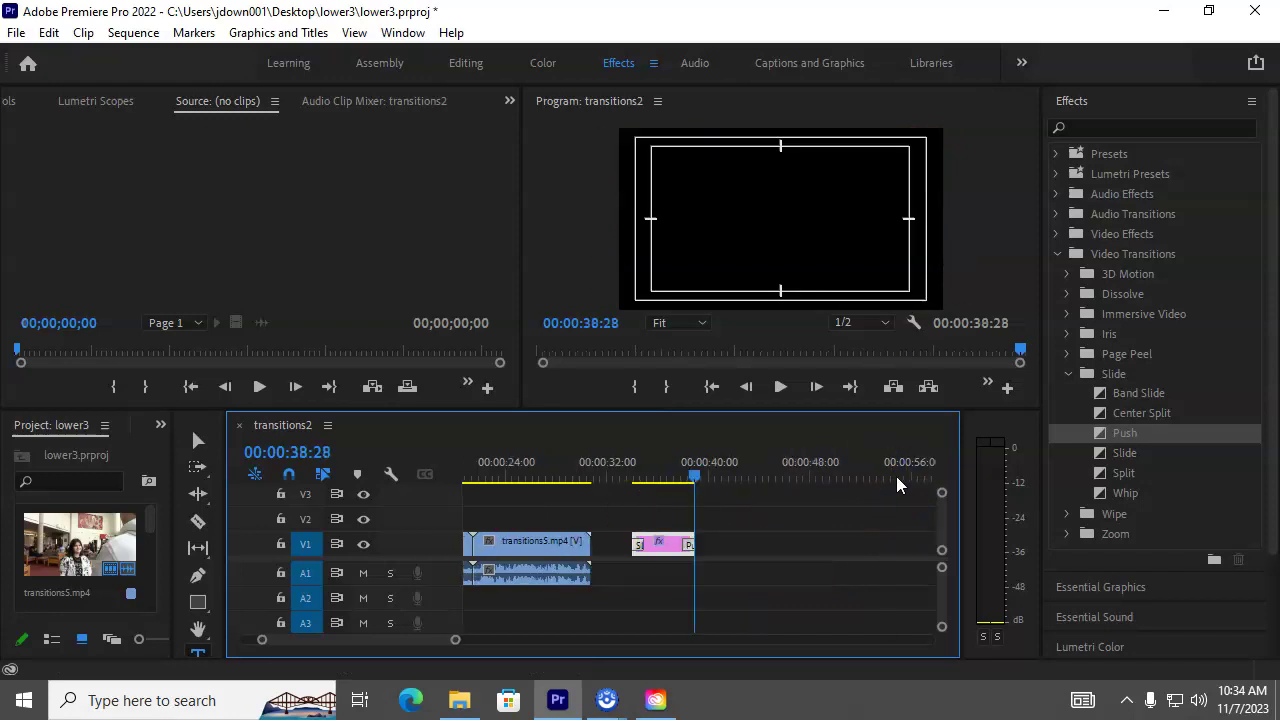
{"action": "left_click_drag", "start_coordinate": [660, 543], "coordinate": [524, 518]}
{"action": "left_click_drag", "start_coordinate": [686, 465], "coordinate": [525, 516]}
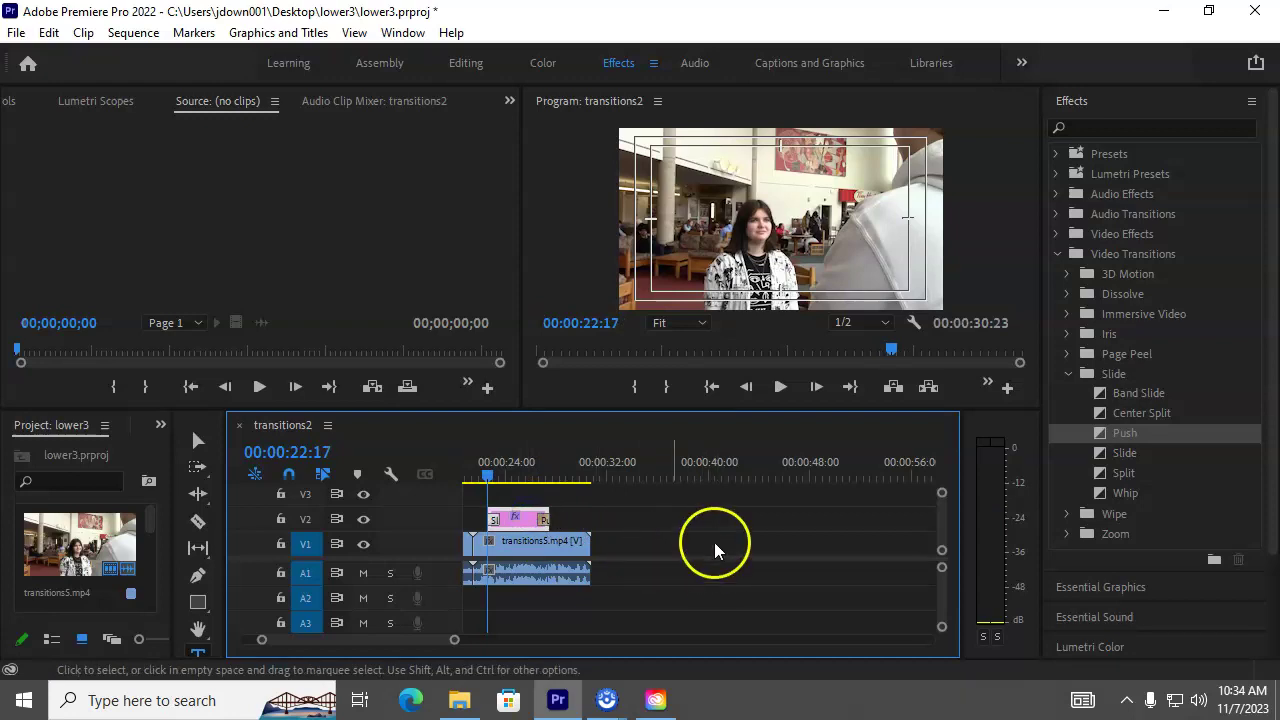
Step: Open the Speed/Duration settings of the V2 title clip
{"action": "left_click", "coordinate": [527, 519]}
{"action": "right_click", "coordinate": [527, 521]}
{"action": "left_click", "coordinate": [610, 609]}
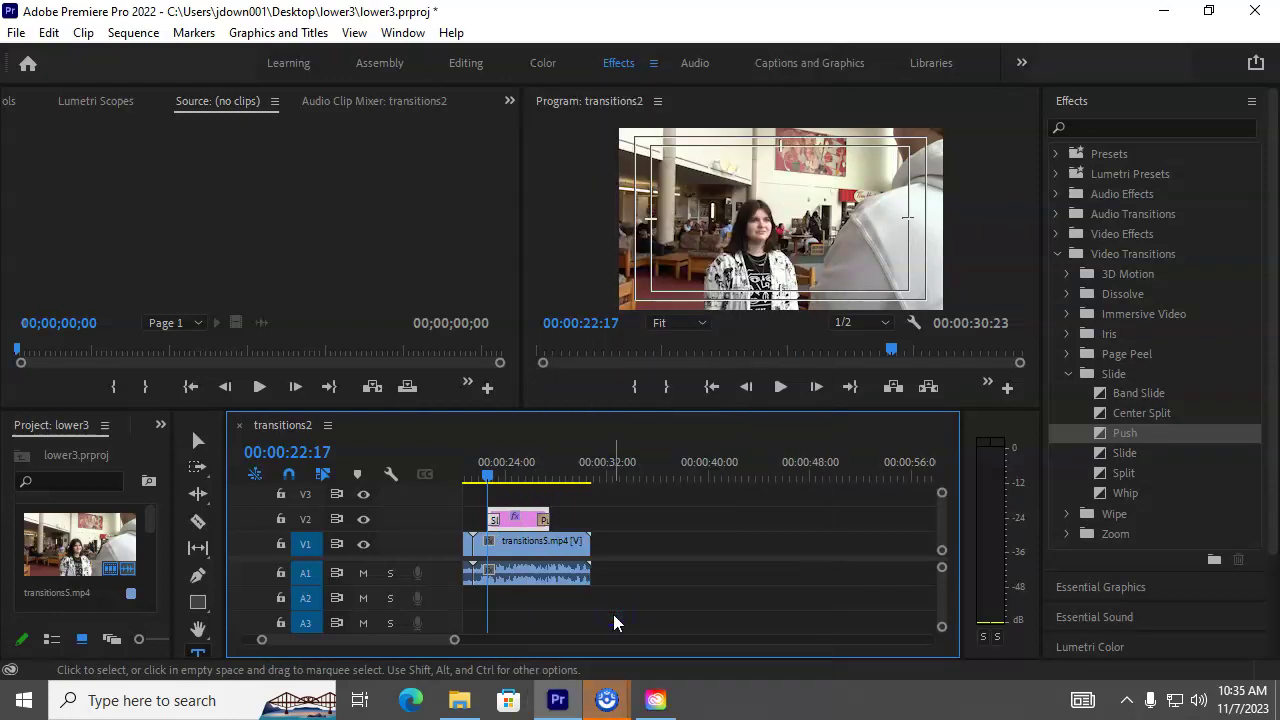
{"action": "left_click", "coordinate": [690, 513]}
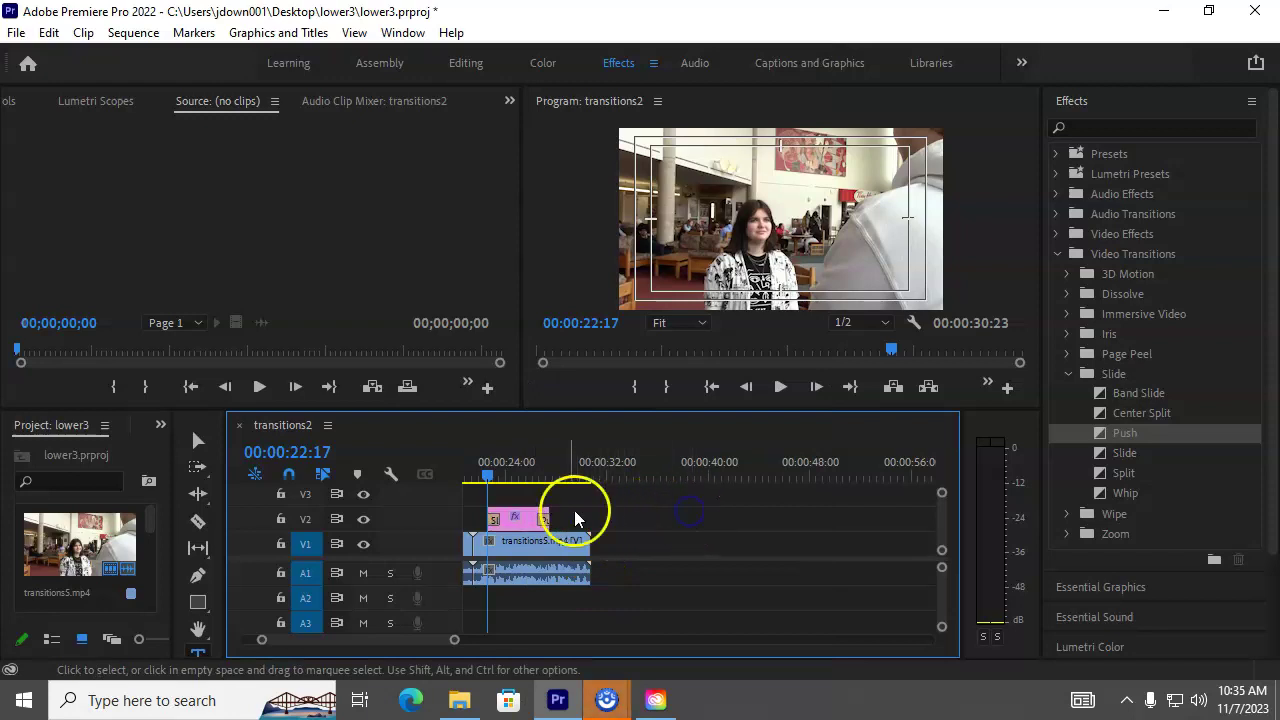
{"action": "right_click", "coordinate": [530, 525]}
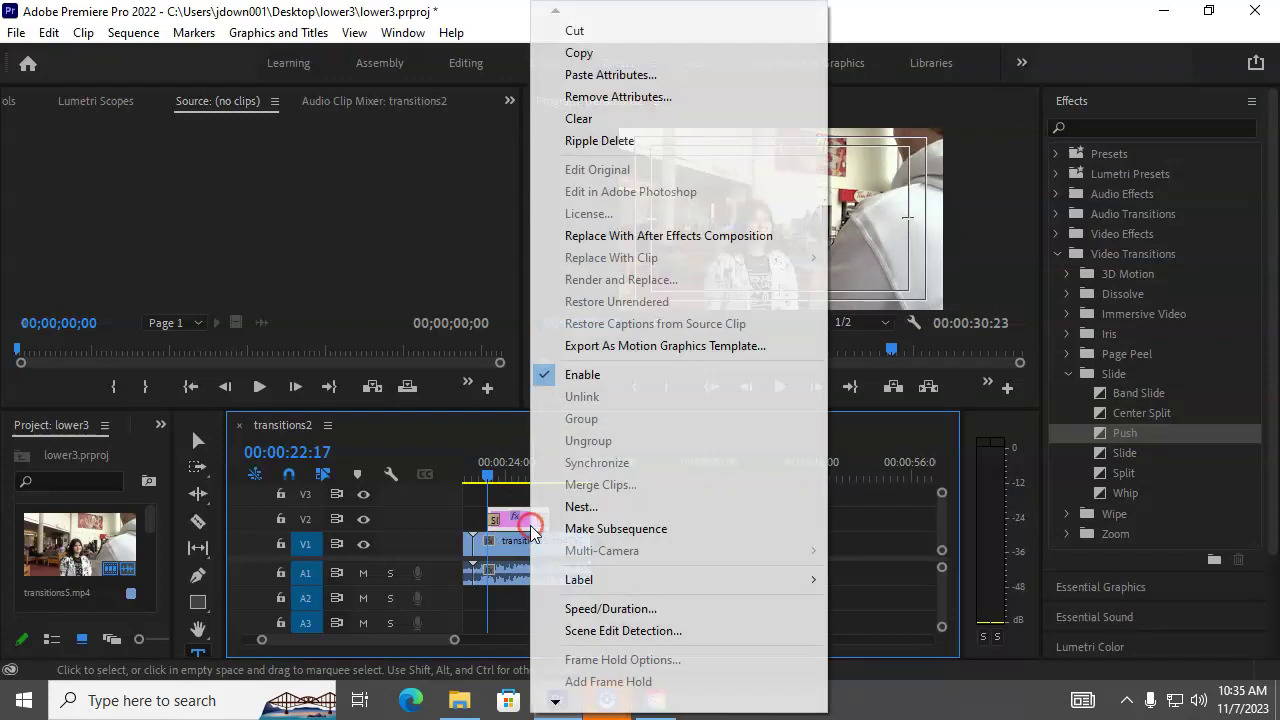
{"action": "left_click", "coordinate": [611, 610]}
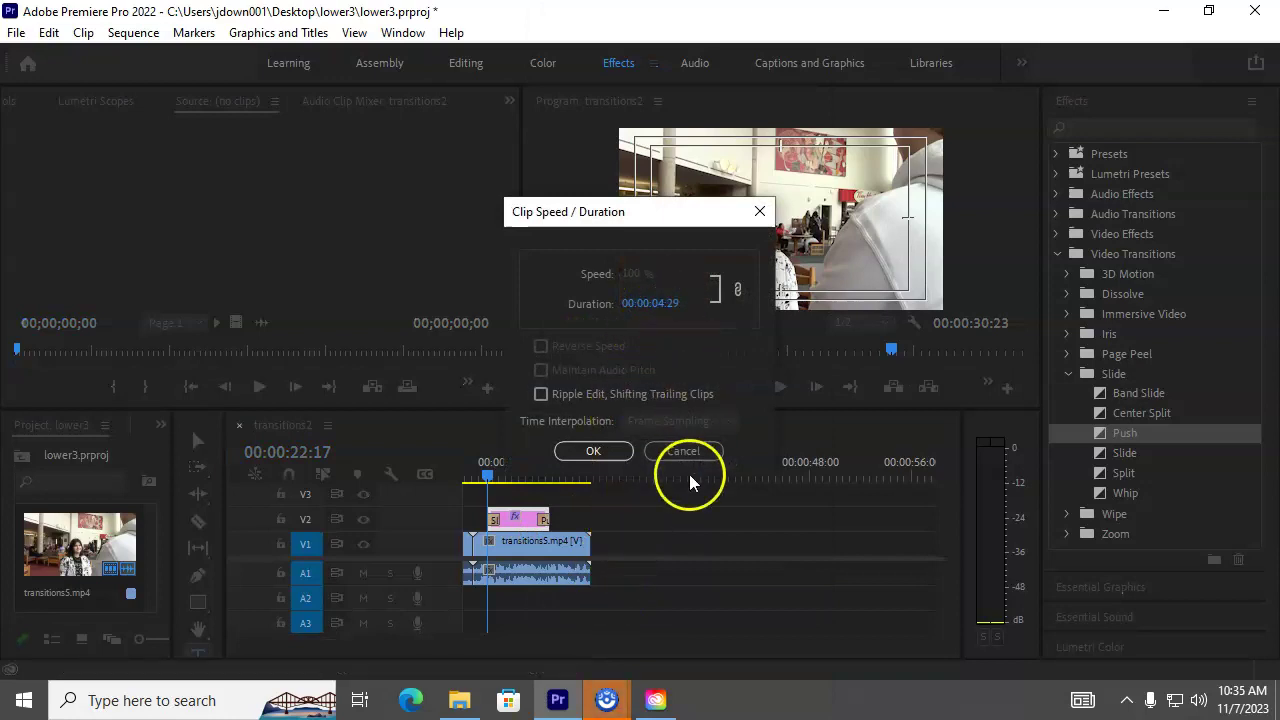
{"action": "left_click", "coordinate": [760, 211]}
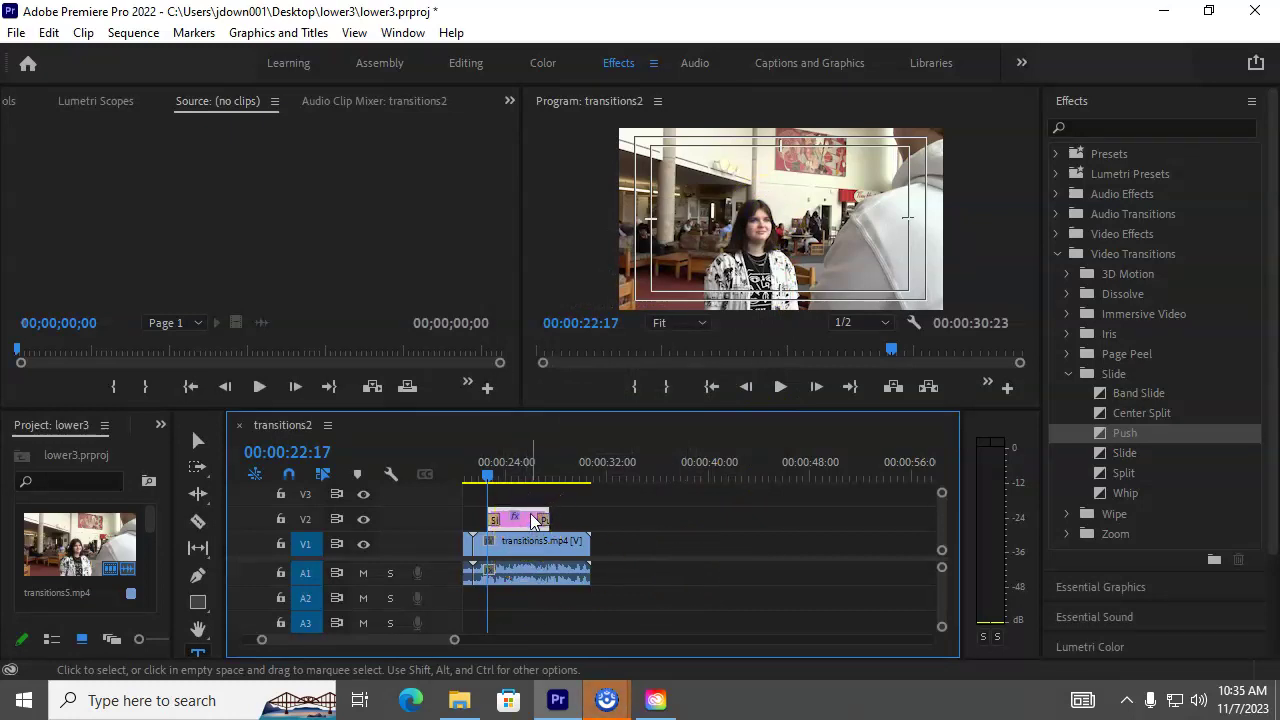
Step: At 24:18, retype the title with the third interviewee's name and an 'AD…' subtitle; open Captions and Graphics
{"action": "left_click_drag", "start_coordinate": [489, 472], "coordinate": [515, 479]}
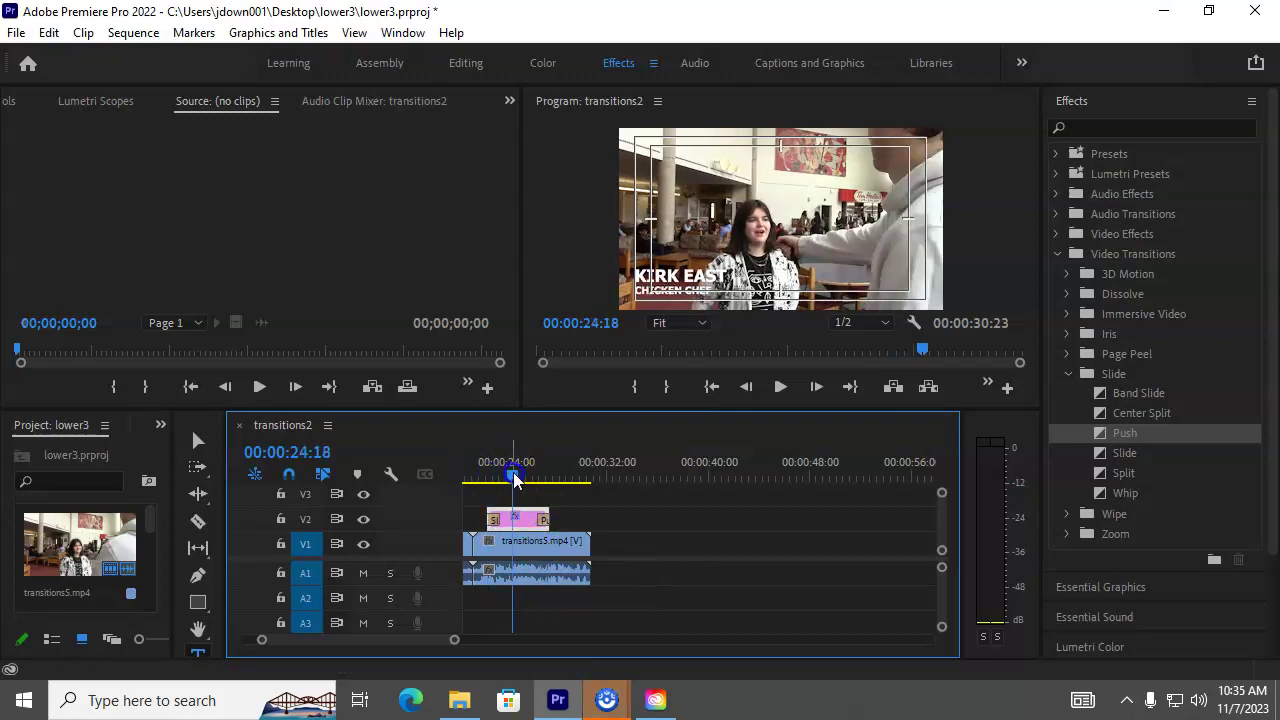
{"action": "left_click", "coordinate": [660, 280]}
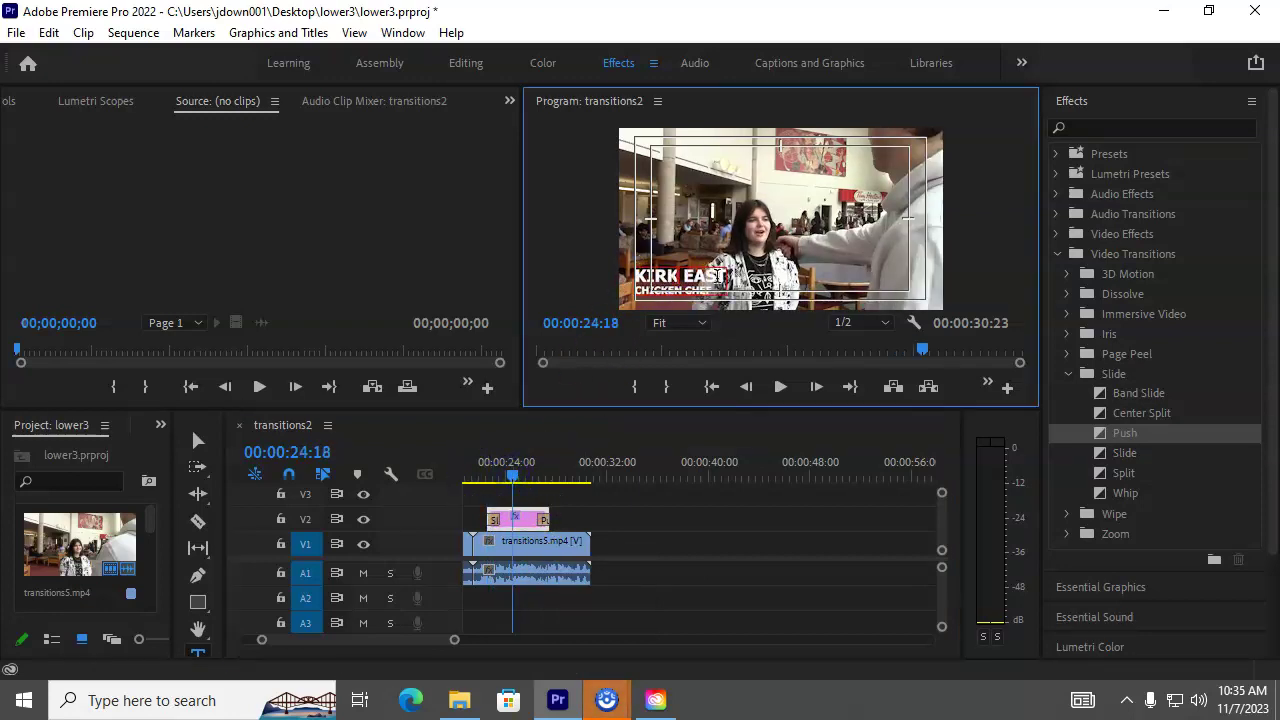
{"action": "left_click_drag", "start_coordinate": [722, 274], "coordinate": [641, 268]}
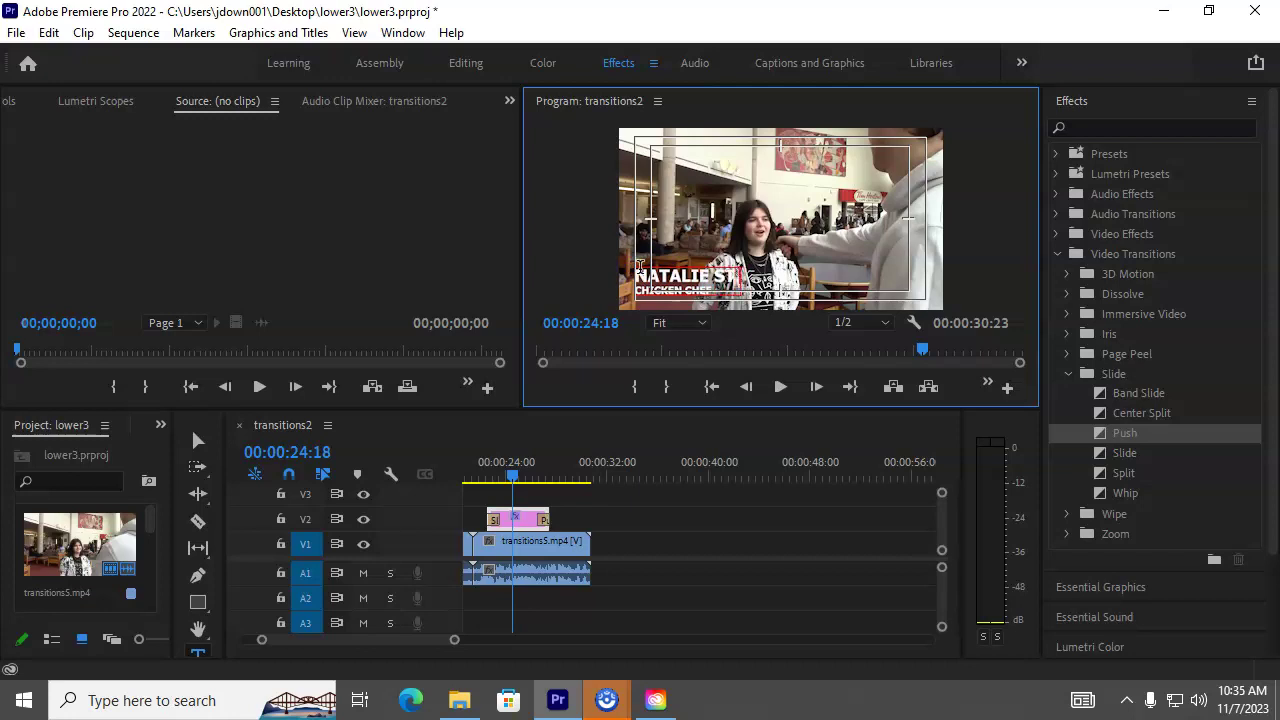
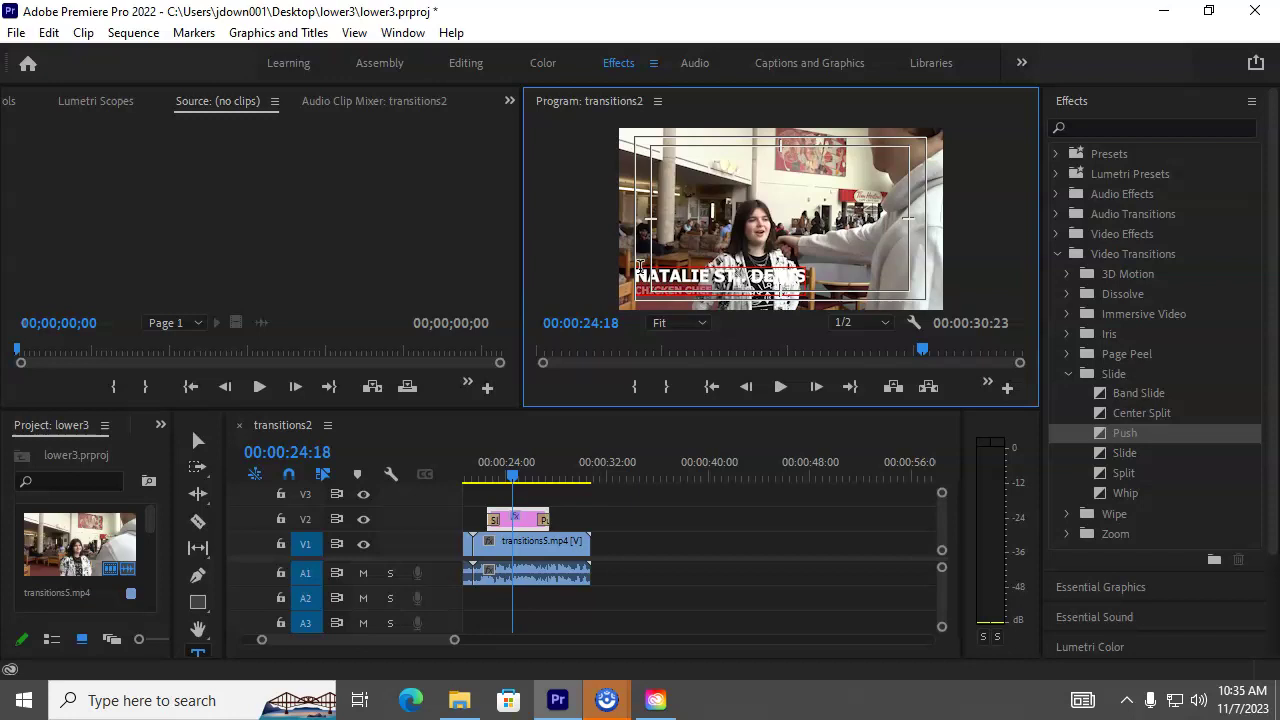
{"action": "type", "text": "ADMIRES SLOTHS"}
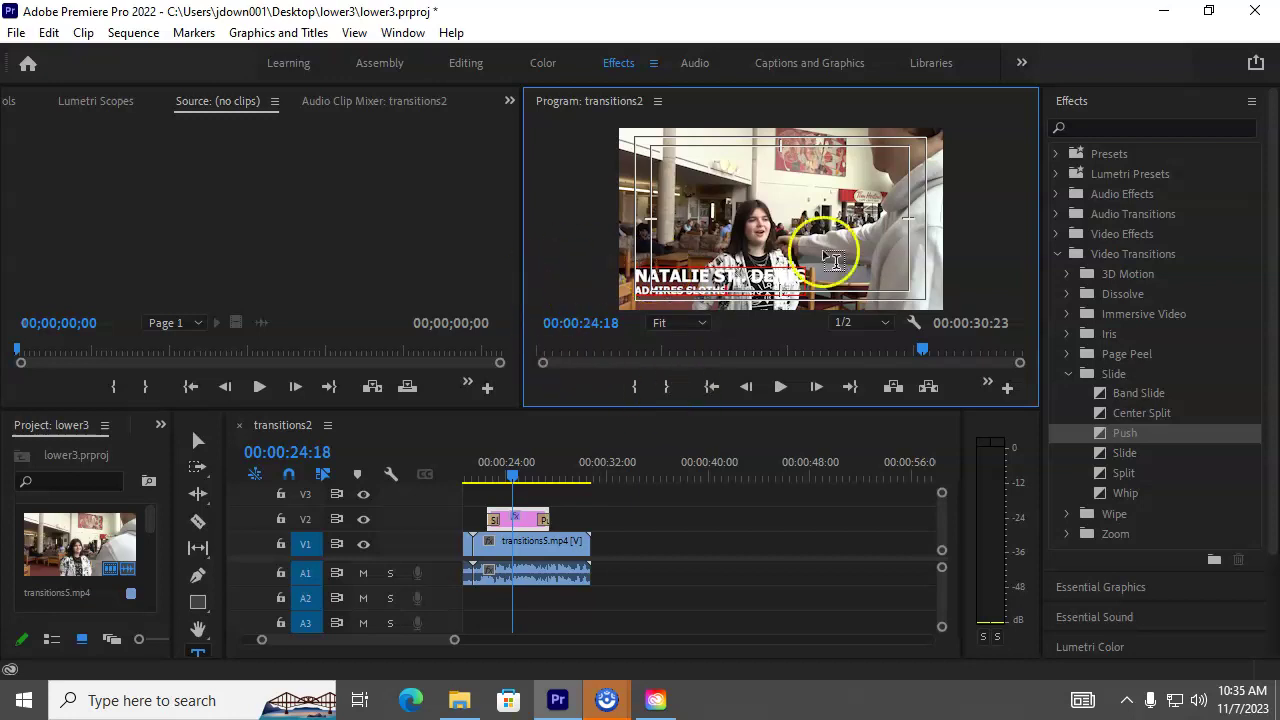
{"action": "left_click", "coordinate": [791, 63]}
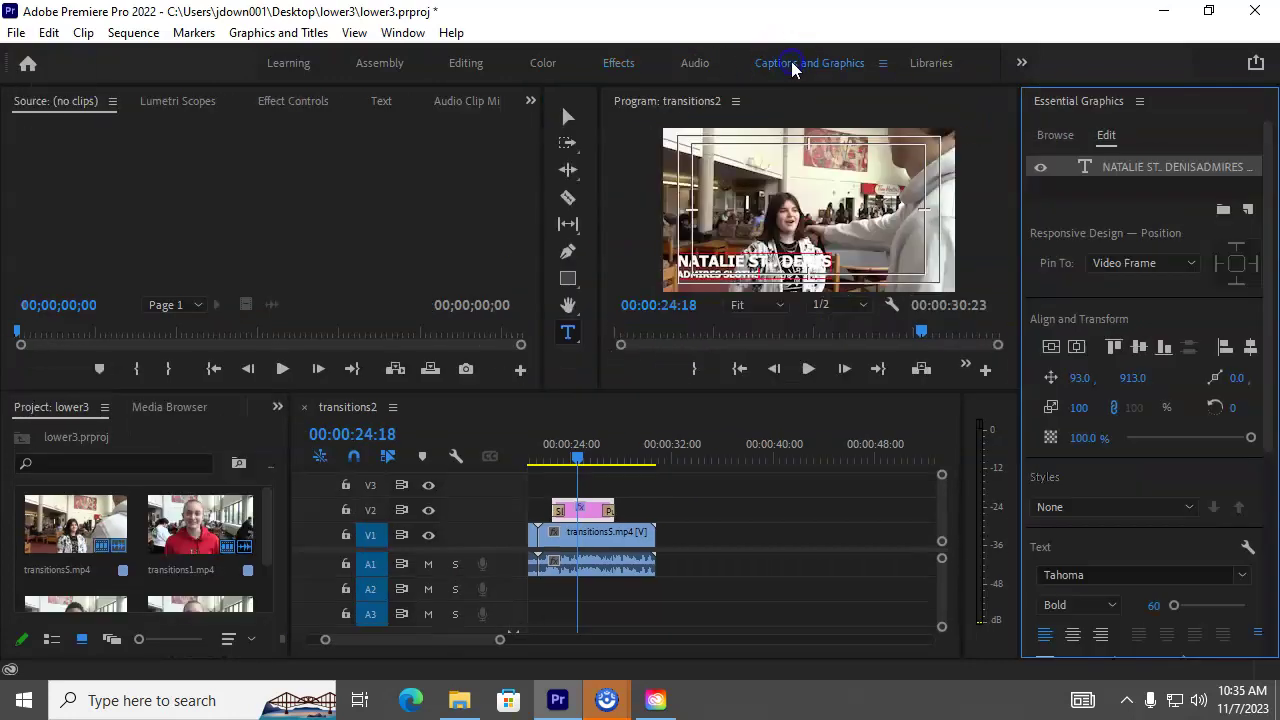
Step: Draw a blue rectangle over the title, set it to 88% opacity, and layer it beneath the name text
{"action": "left_click", "coordinate": [567, 117]}
{"action": "left_click", "coordinate": [705, 265]}
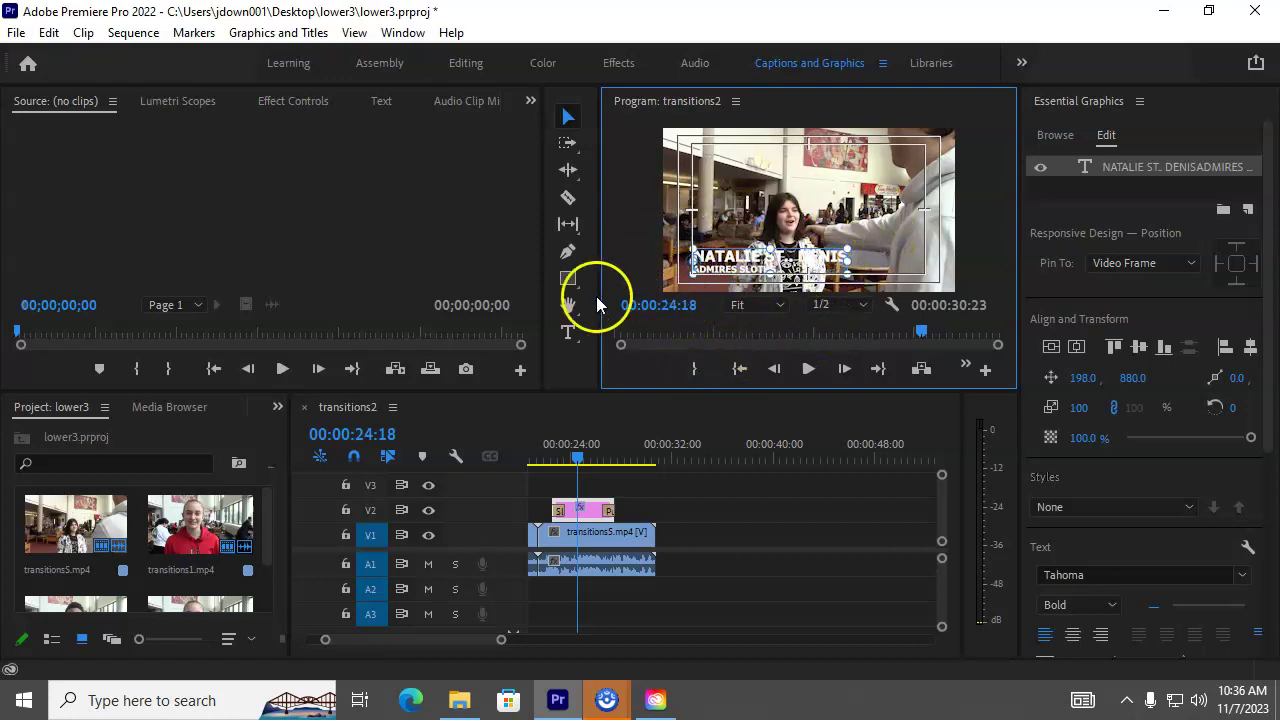
{"action": "left_click", "coordinate": [568, 278]}
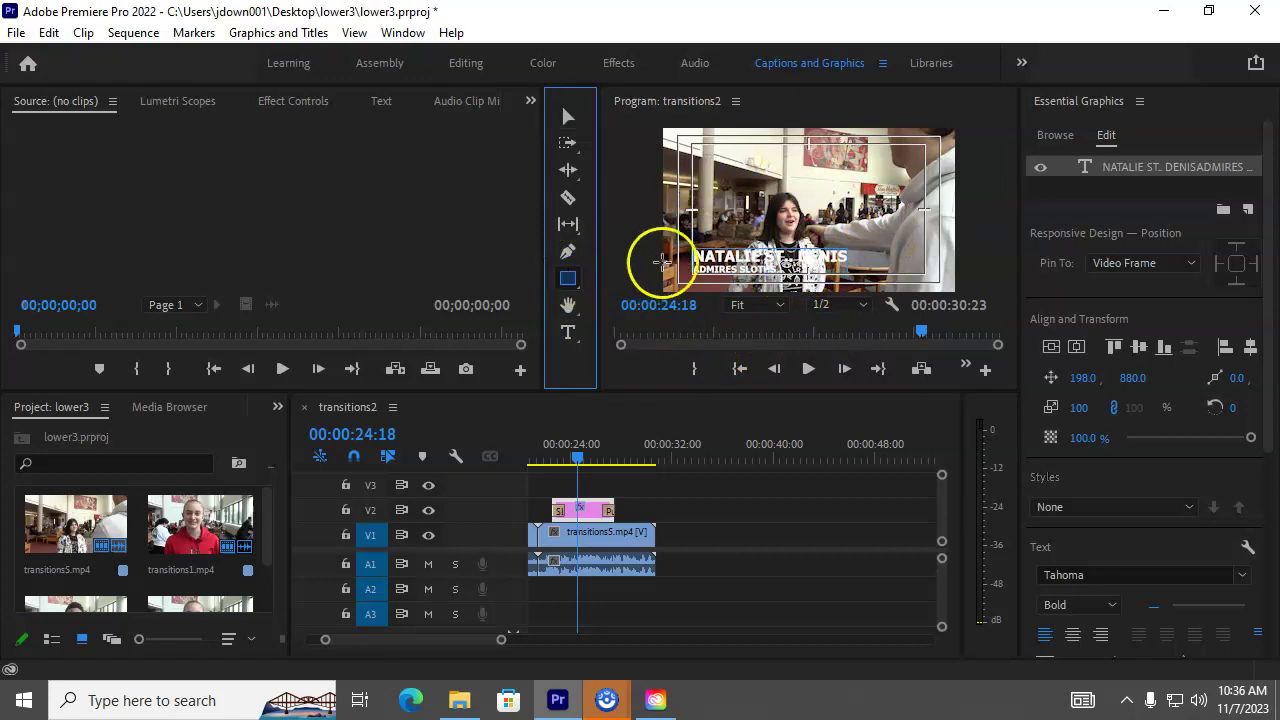
{"action": "left_click_drag", "start_coordinate": [681, 233], "coordinate": [868, 294]}
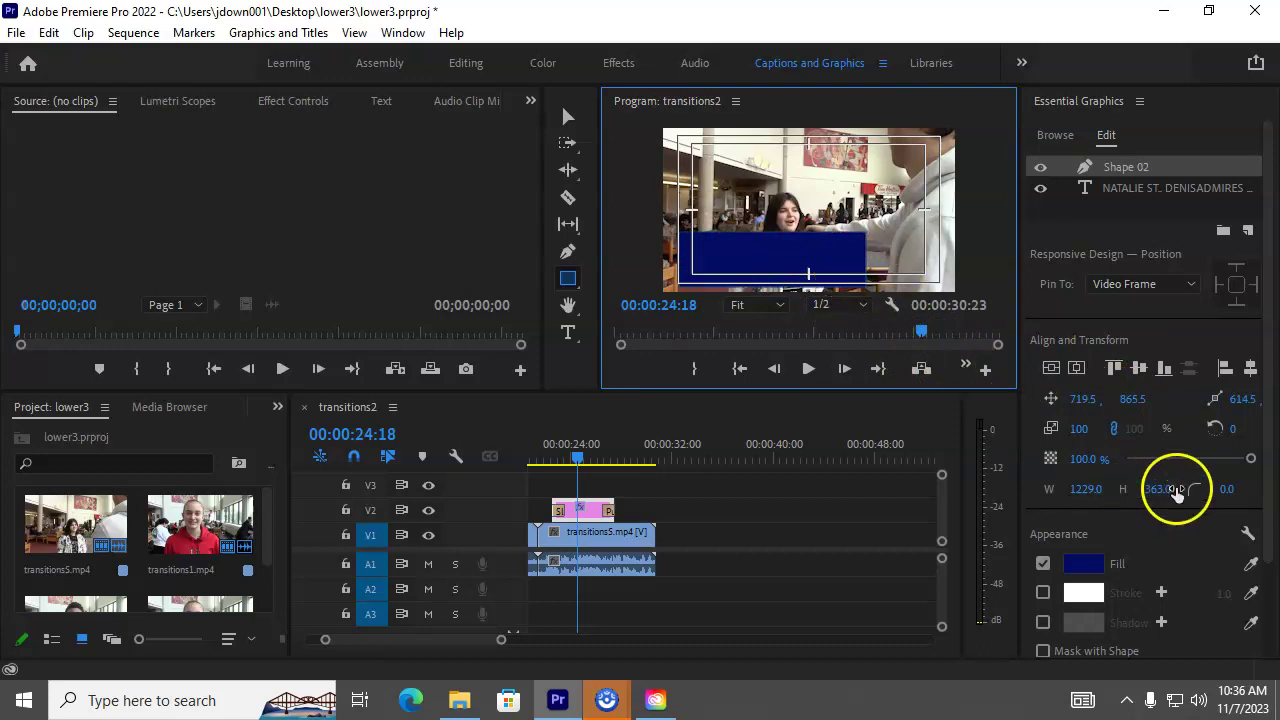
{"action": "left_click_drag", "start_coordinate": [1250, 459], "coordinate": [1236, 465]}
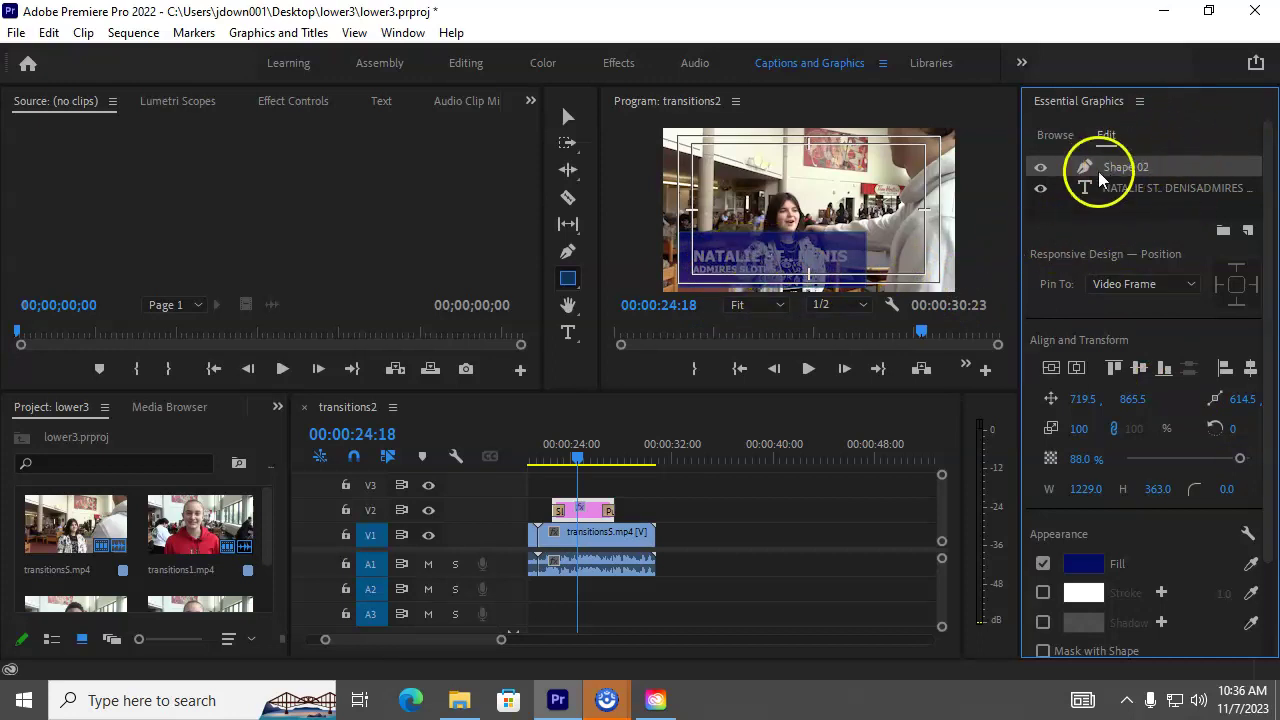
{"action": "left_click_drag", "start_coordinate": [1121, 167], "coordinate": [1122, 202]}
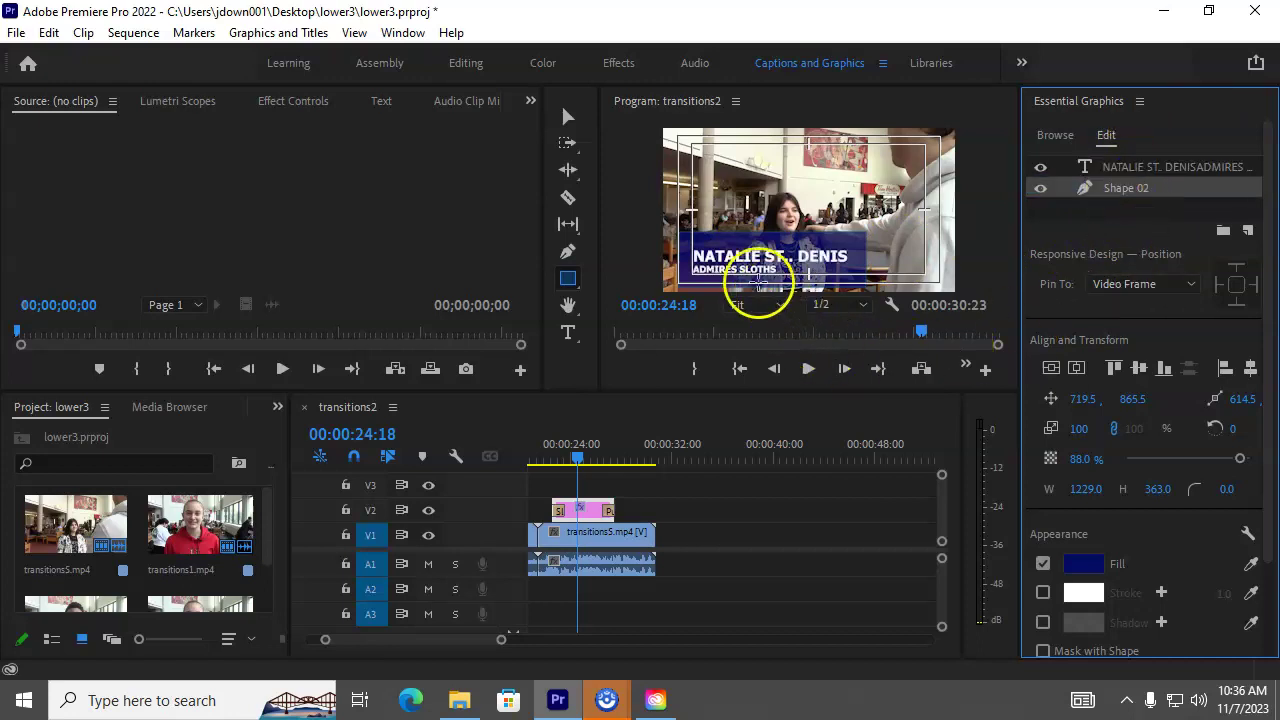
Step: Resize the blue box to height 331 and width 1150
{"action": "left_click", "coordinate": [566, 117]}
{"action": "left_click", "coordinate": [737, 270]}
{"action": "left_click_drag", "start_coordinate": [773, 232], "coordinate": [773, 242]}
{"action": "left_click_drag", "start_coordinate": [869, 263], "coordinate": [857, 263]}
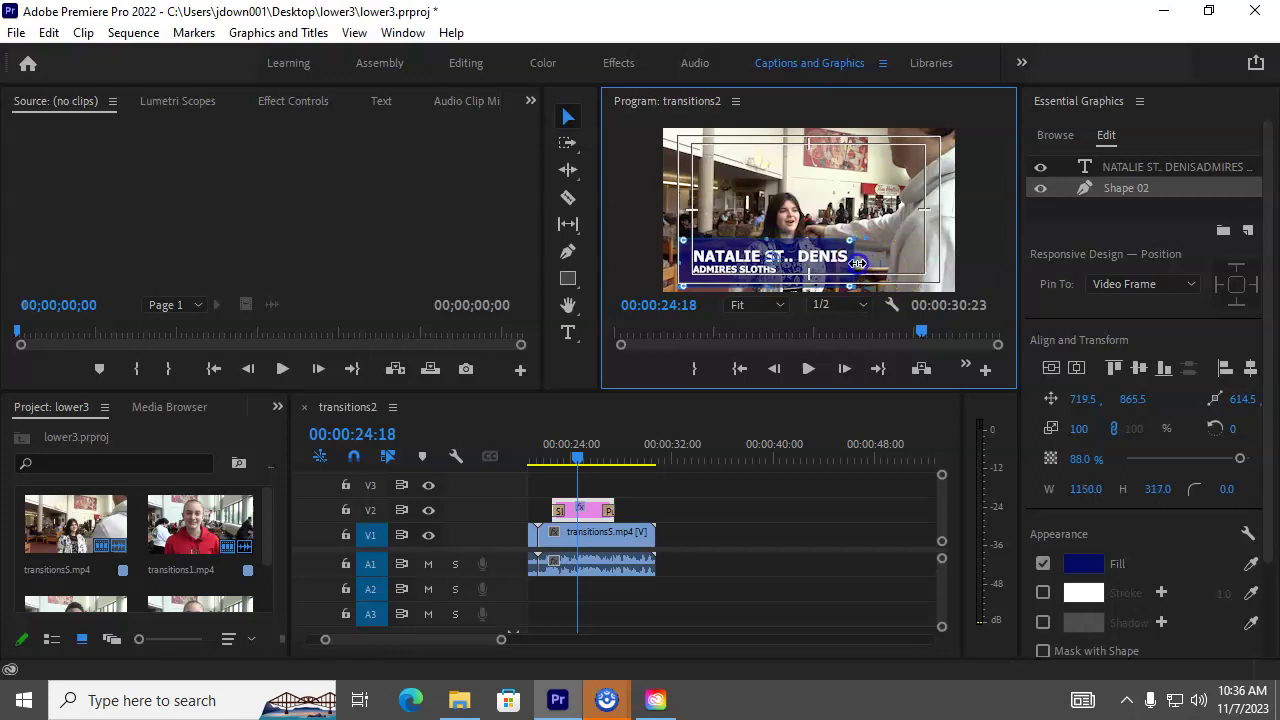
Step: Nudge the name text slightly down and to the left
{"action": "left_click", "coordinate": [1122, 170]}
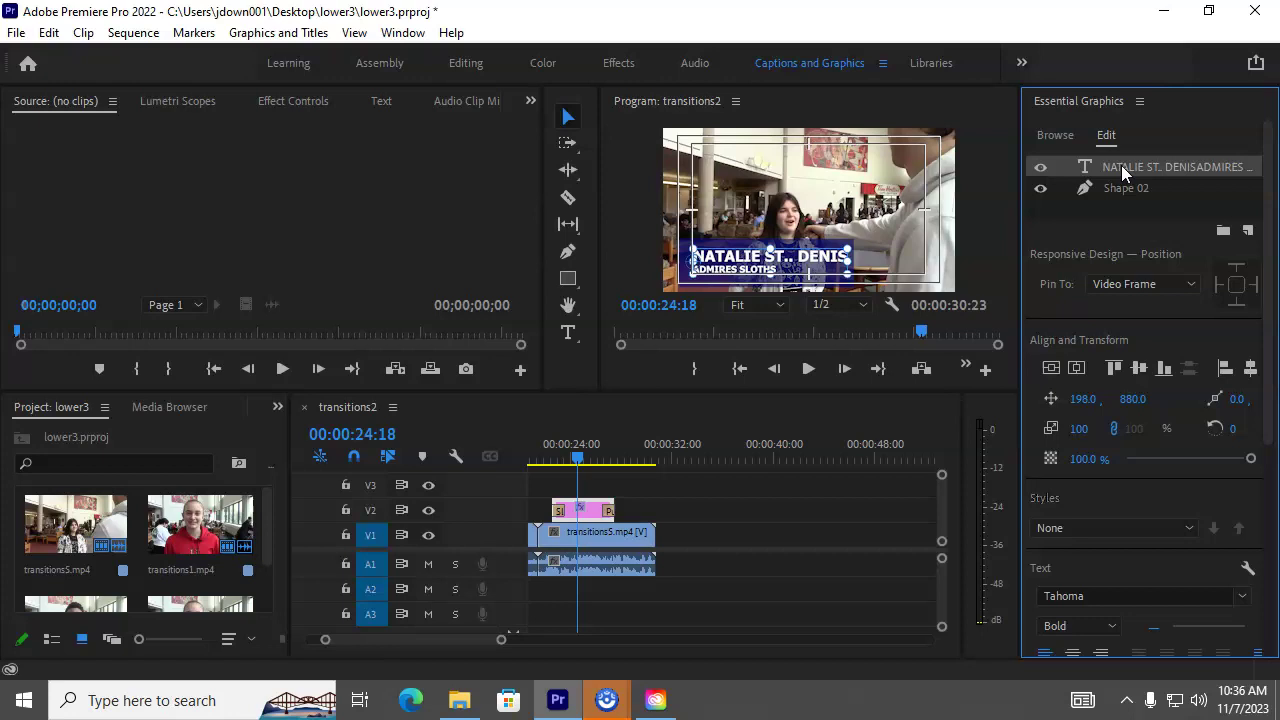
{"action": "key", "text": "Left"}
{"action": "key", "text": "Left"}
{"action": "key", "text": "Left"}
{"action": "key", "text": "Left"}
{"action": "key", "text": "Left"}
{"action": "key", "text": "Left"}
{"action": "key", "text": "Left"}
{"action": "key", "text": "Left"}
{"action": "key", "text": "Left"}
{"action": "key", "text": "Left"}
{"action": "key", "text": "Left"}
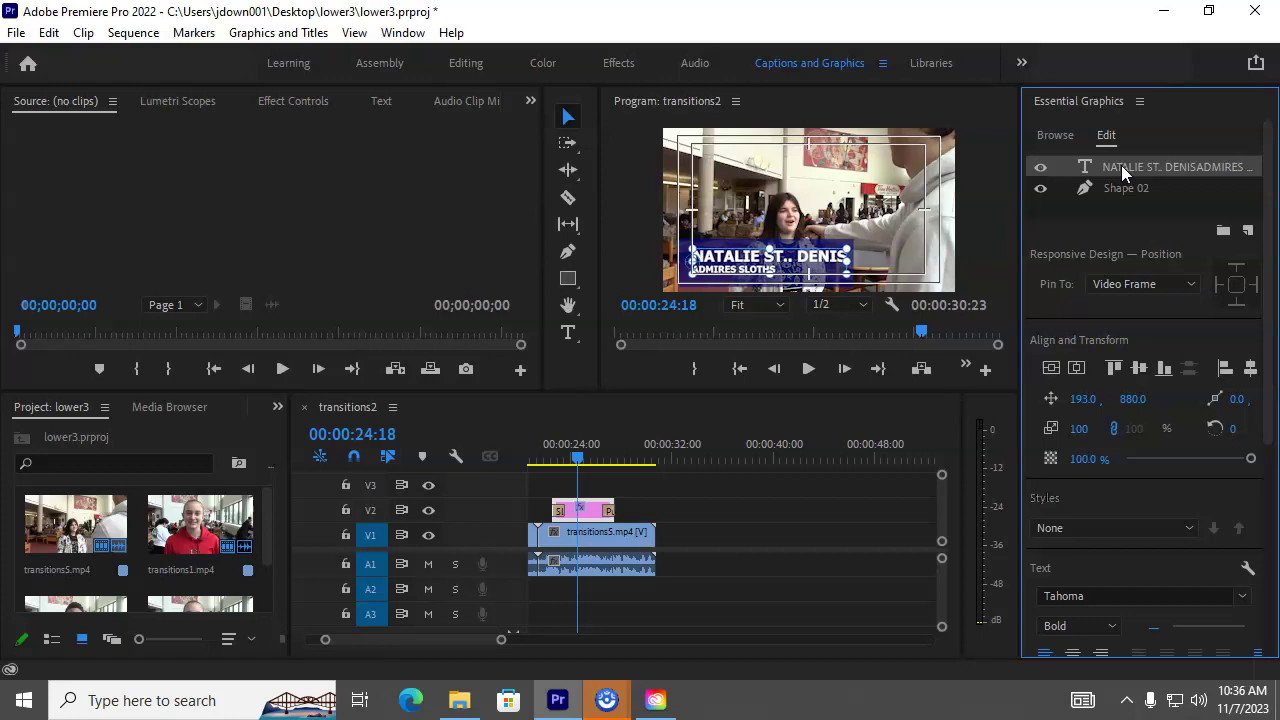
{"action": "key", "text": "Left"}
{"action": "key", "text": "Left"}
{"action": "key", "text": "Down"}
{"action": "key", "text": "Down"}
{"action": "key", "text": "Down"}
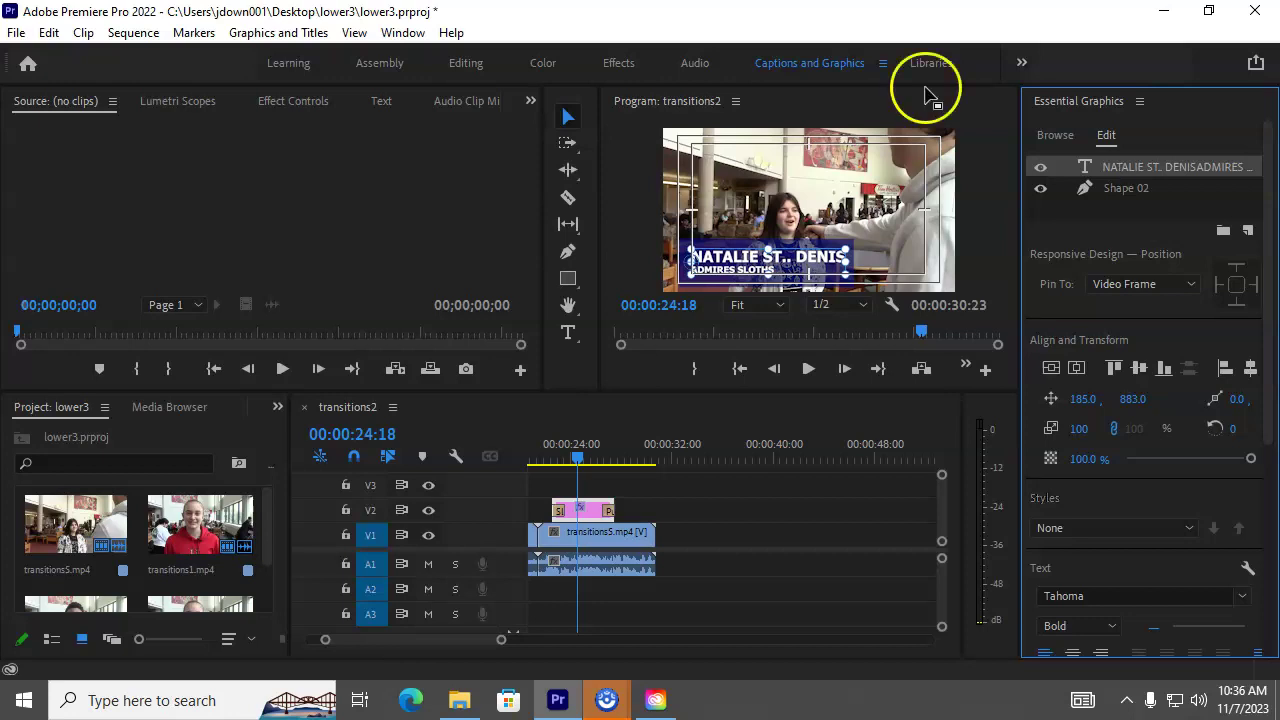
{"action": "left_click", "coordinate": [616, 189]}
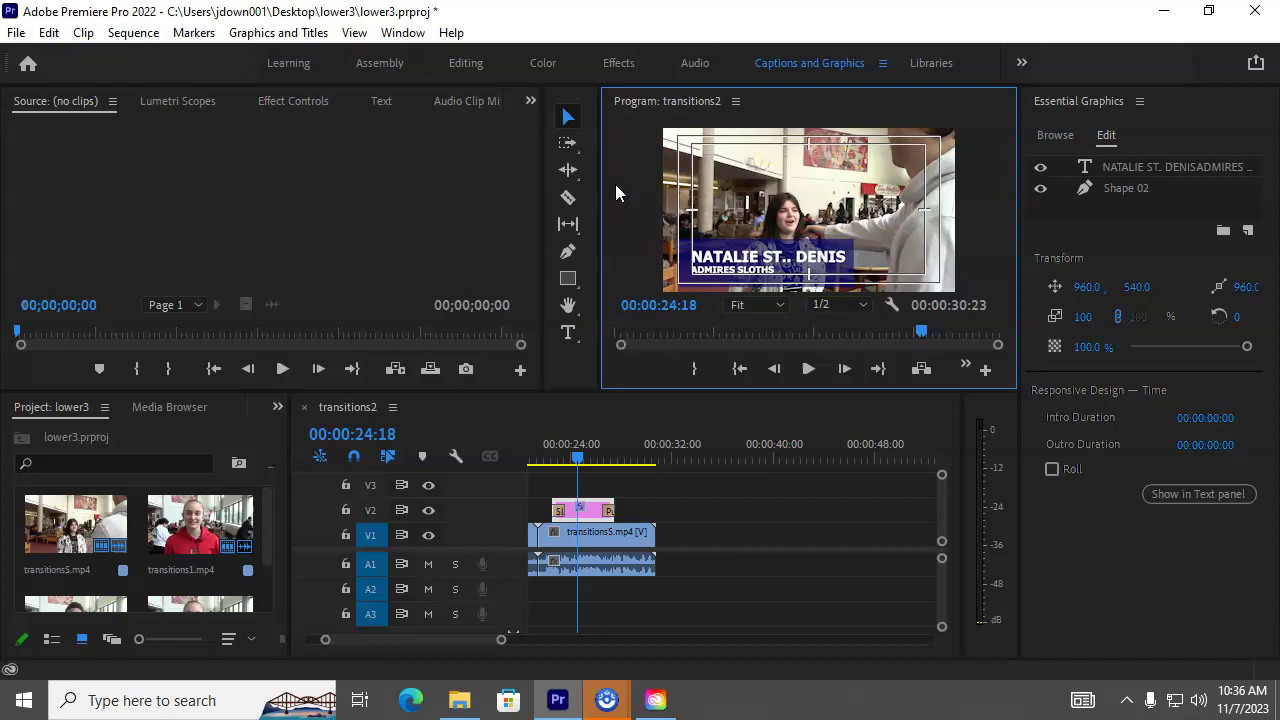
Step: Select both the text and shape layers and nudge them up three steps together
{"action": "left_click", "coordinate": [1128, 209]}
{"action": "key", "text": "ctrl+a"}
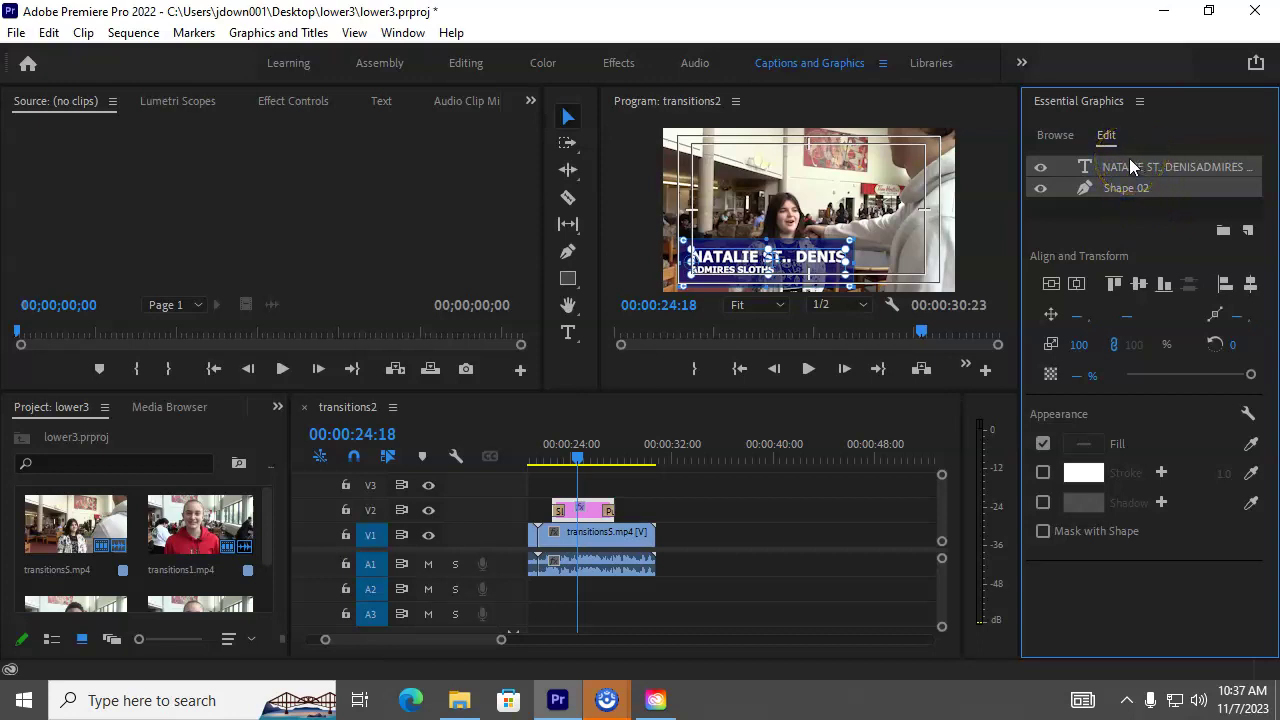
{"action": "key", "text": "Up"}
{"action": "key", "text": "Up"}
{"action": "key", "text": "Up"}
{"action": "key", "text": "Up"}
{"action": "key", "text": "Up"}
{"action": "key", "text": "Up"}
{"action": "key", "text": "Up"}
{"action": "key", "text": "Up"}
{"action": "key", "text": "Up"}
{"action": "key", "text": "Up"}
{"action": "key", "text": "Up"}
{"action": "key", "text": "Up"}
{"action": "key", "text": "Up"}
{"action": "key", "text": "Up"}
{"action": "key", "text": "Up"}
{"action": "key", "text": "Up"}
{"action": "key", "text": "Up"}
{"action": "key", "text": "Up"}
{"action": "key", "text": "Up"}
{"action": "key", "text": "Up"}
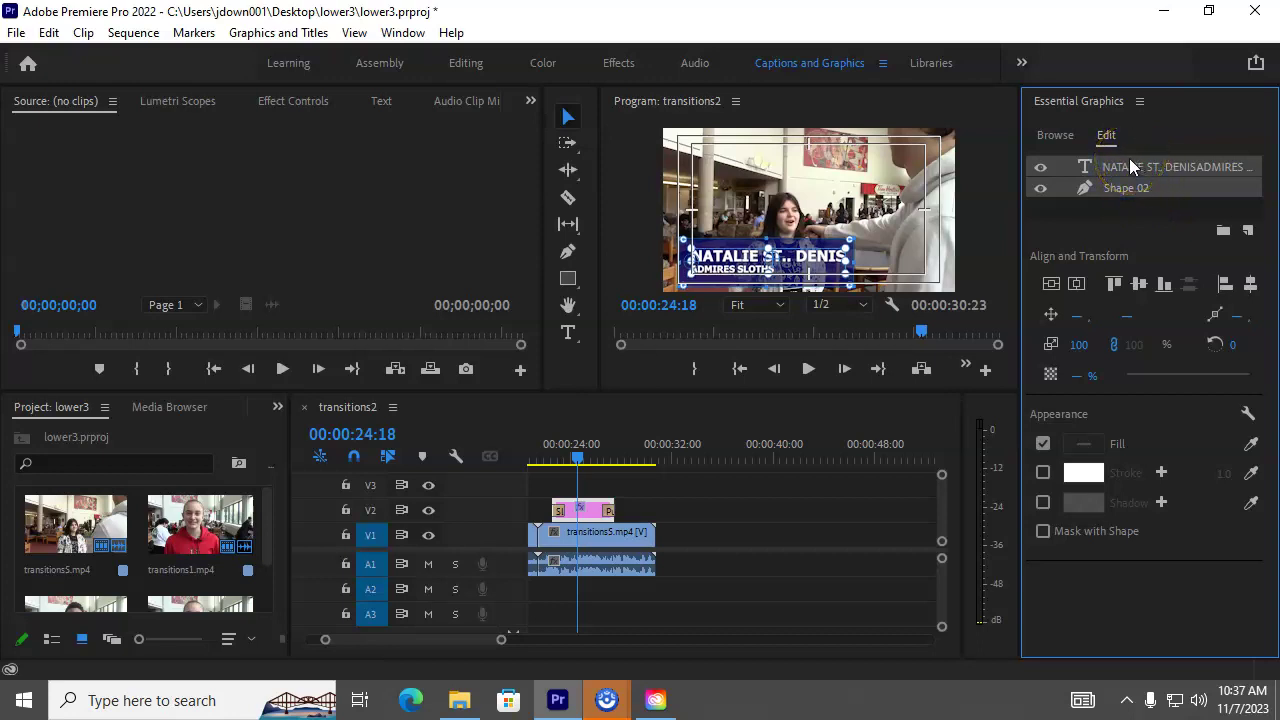
{"action": "key", "text": "Up"}
{"action": "key", "text": "Up"}
{"action": "key", "text": "Up"}
{"action": "key", "text": "Up"}
{"action": "key", "text": "Up"}
{"action": "key", "text": "Up"}
{"action": "key", "text": "Up"}
{"action": "key", "text": "Up"}
{"action": "key", "text": "Up"}
{"action": "key", "text": "Up"}
{"action": "key", "text": "Up"}
{"action": "key", "text": "Up"}
{"action": "key", "text": "Up"}
{"action": "key", "text": "Up"}
{"action": "key", "text": "Up"}
{"action": "key", "text": "Up"}
{"action": "key", "text": "Up"}
{"action": "key", "text": "Up"}
{"action": "key", "text": "Up"}
{"action": "key", "text": "Up"}
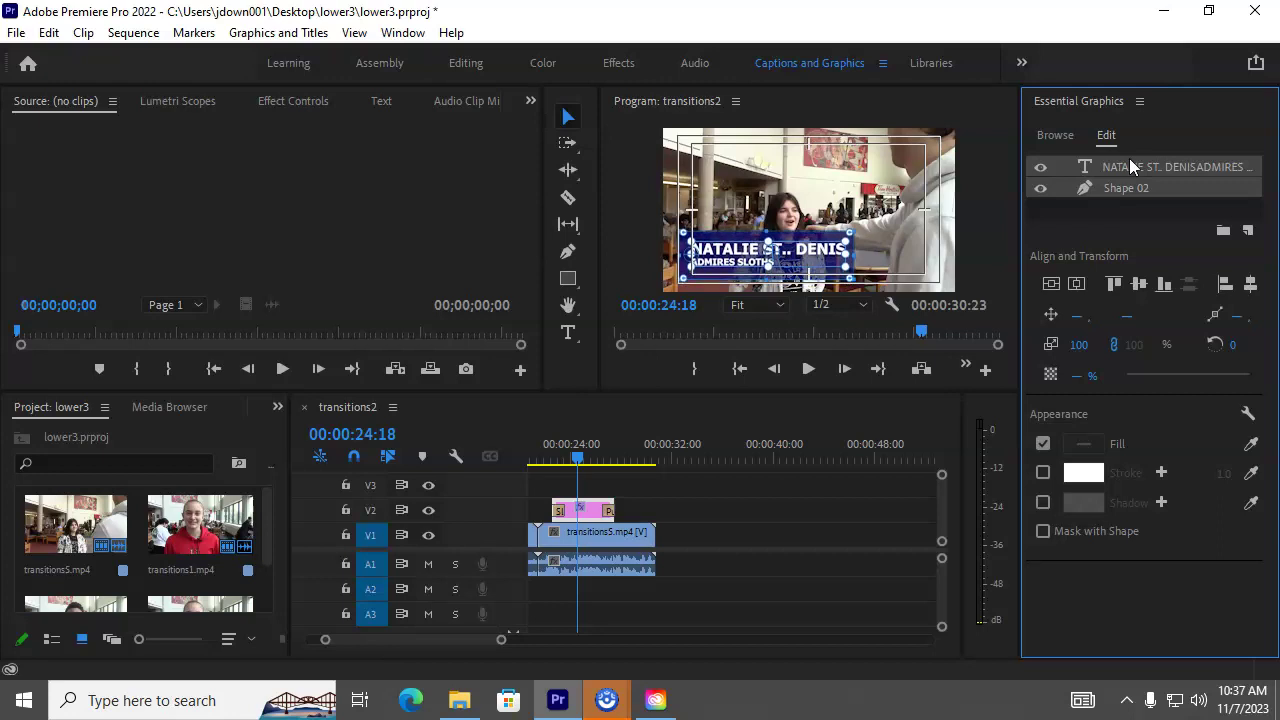
{"action": "key", "text": "Up"}
{"action": "key", "text": "Up"}
{"action": "key", "text": "Up"}
{"action": "key", "text": "Up"}
{"action": "key", "text": "Up"}
{"action": "key", "text": "Up"}
{"action": "key", "text": "Up"}
{"action": "key", "text": "Up"}
{"action": "key", "text": "Up"}
{"action": "key", "text": "Up"}
{"action": "key", "text": "Up"}
{"action": "key", "text": "Up"}
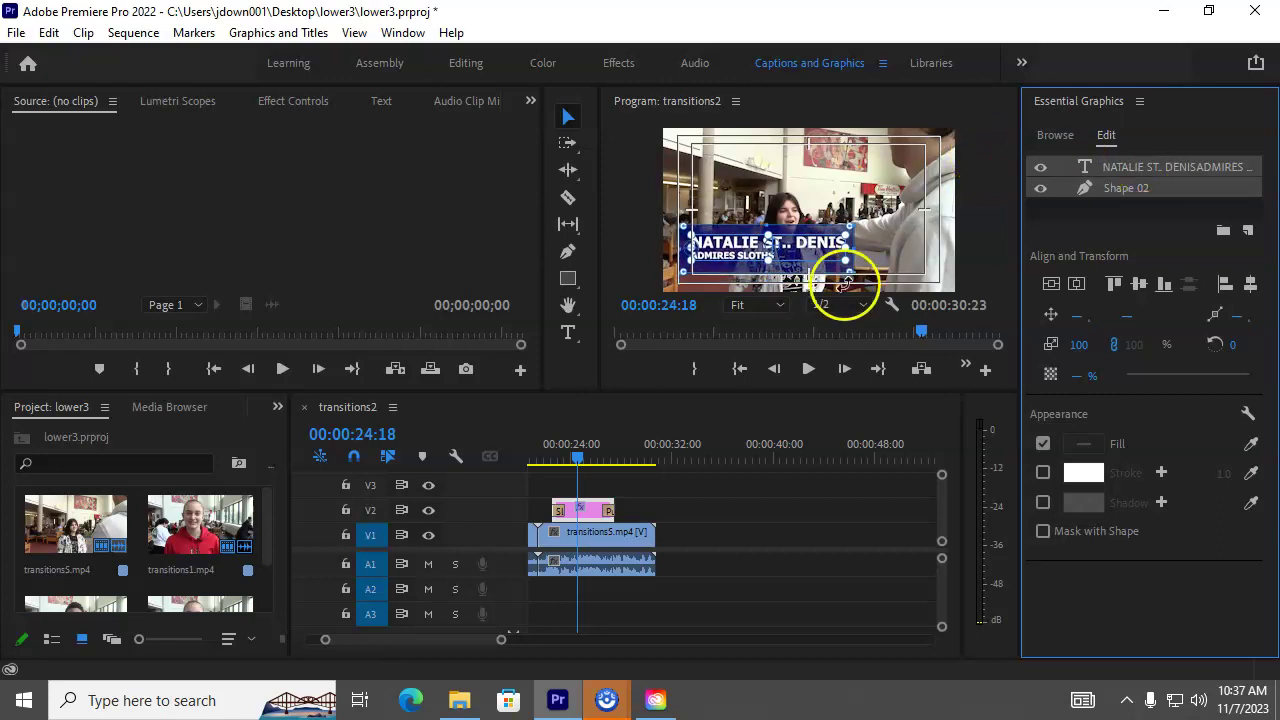
{"action": "left_click", "coordinate": [809, 211]}
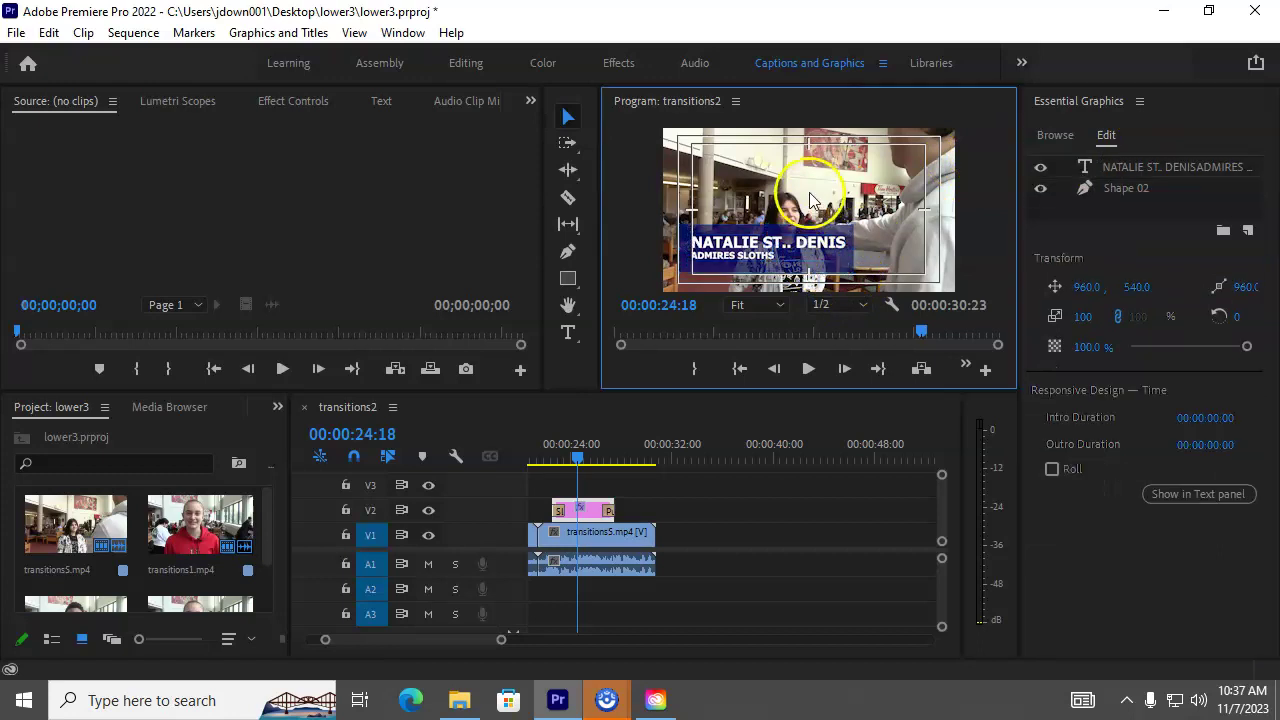
{"action": "left_click", "coordinate": [690, 268]}
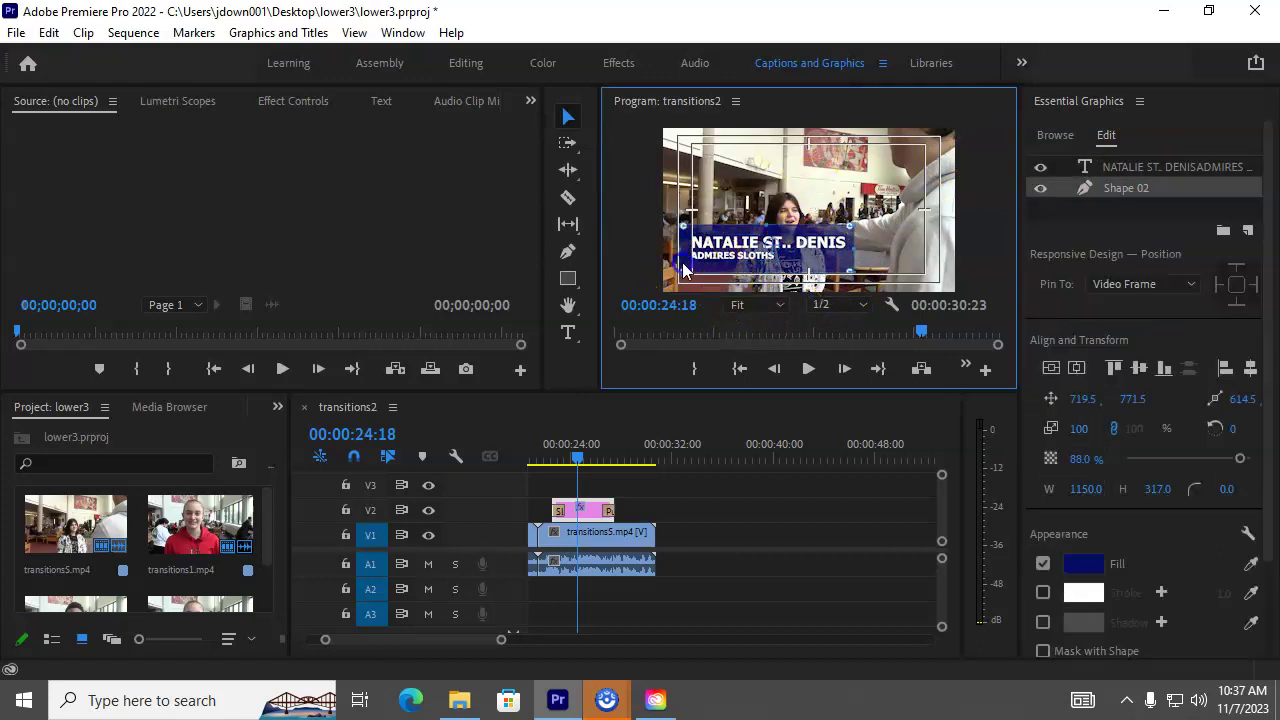
Step: Duplicate the blue Shape 02 bar and move the copy below the name text layer
{"action": "double_click", "coordinate": [1127, 192]}
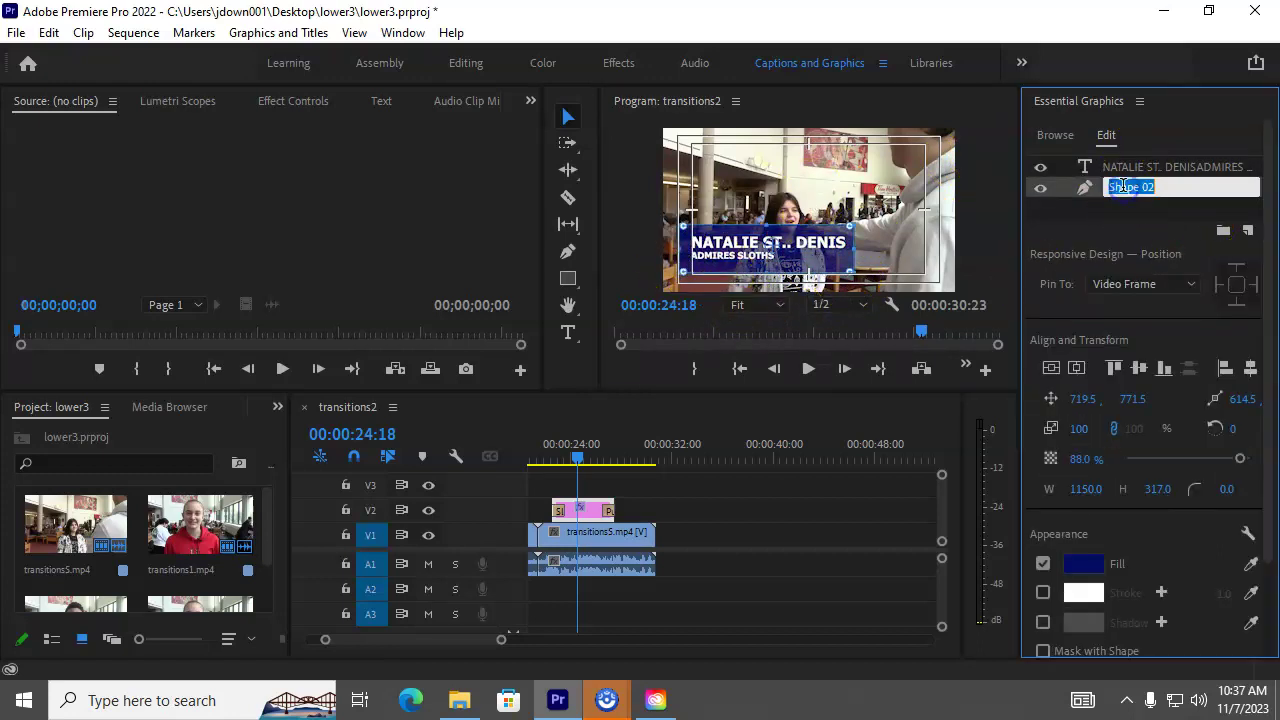
{"action": "right_click", "coordinate": [1062, 195]}
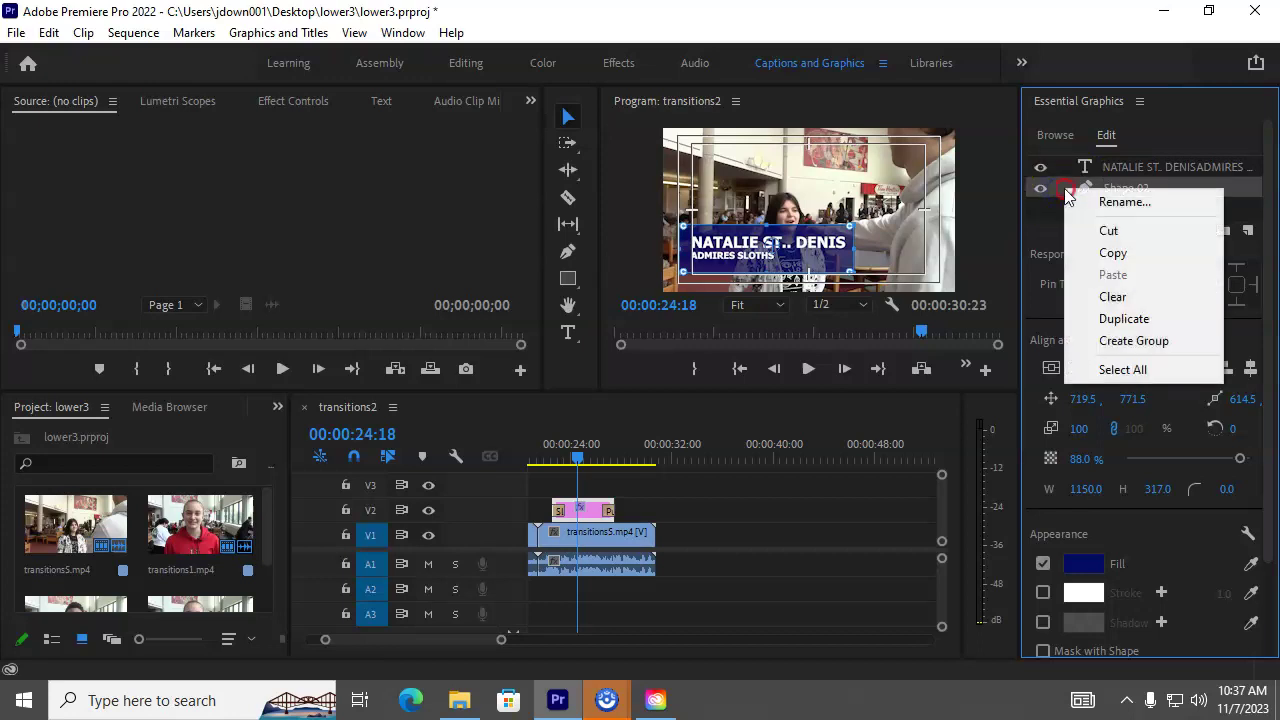
{"action": "left_click", "coordinate": [1120, 318]}
{"action": "left_click_drag", "start_coordinate": [1118, 166], "coordinate": [1120, 207]}
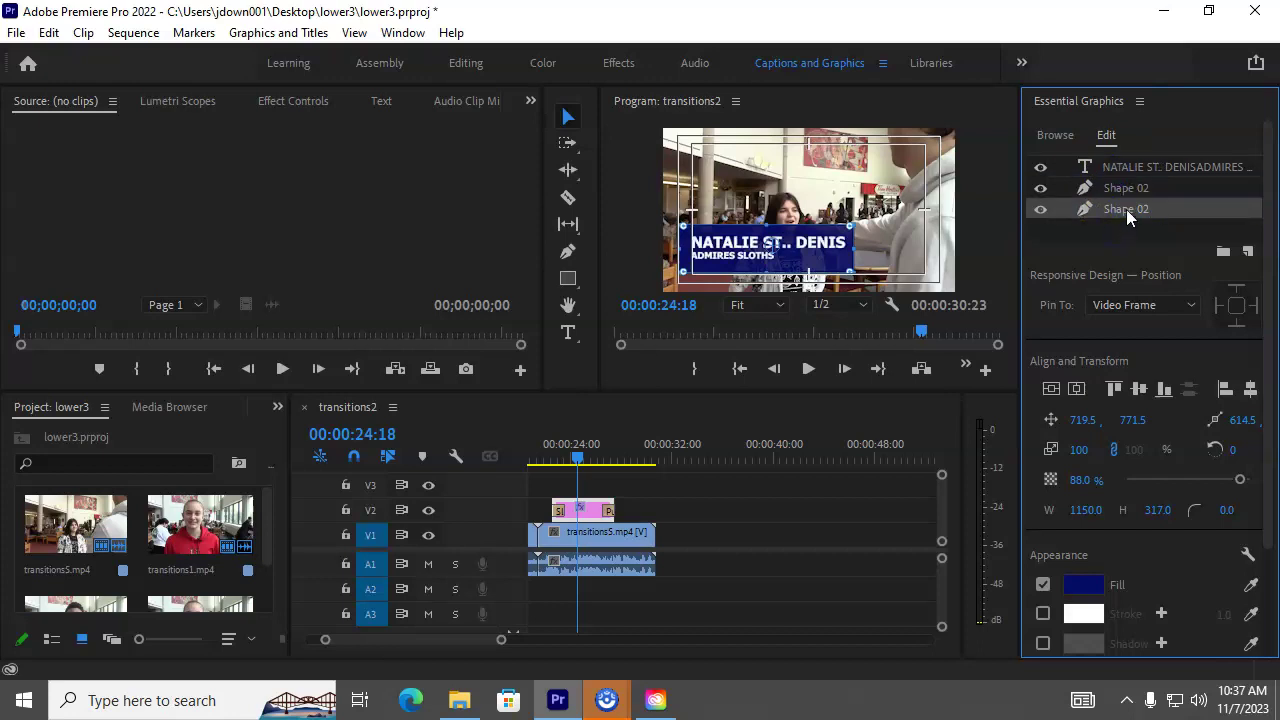
Step: Rename the copied layer 'accent' and nudge it down to Y 825.5
{"action": "double_click", "coordinate": [1126, 208]}
{"action": "type", "text": "A"}
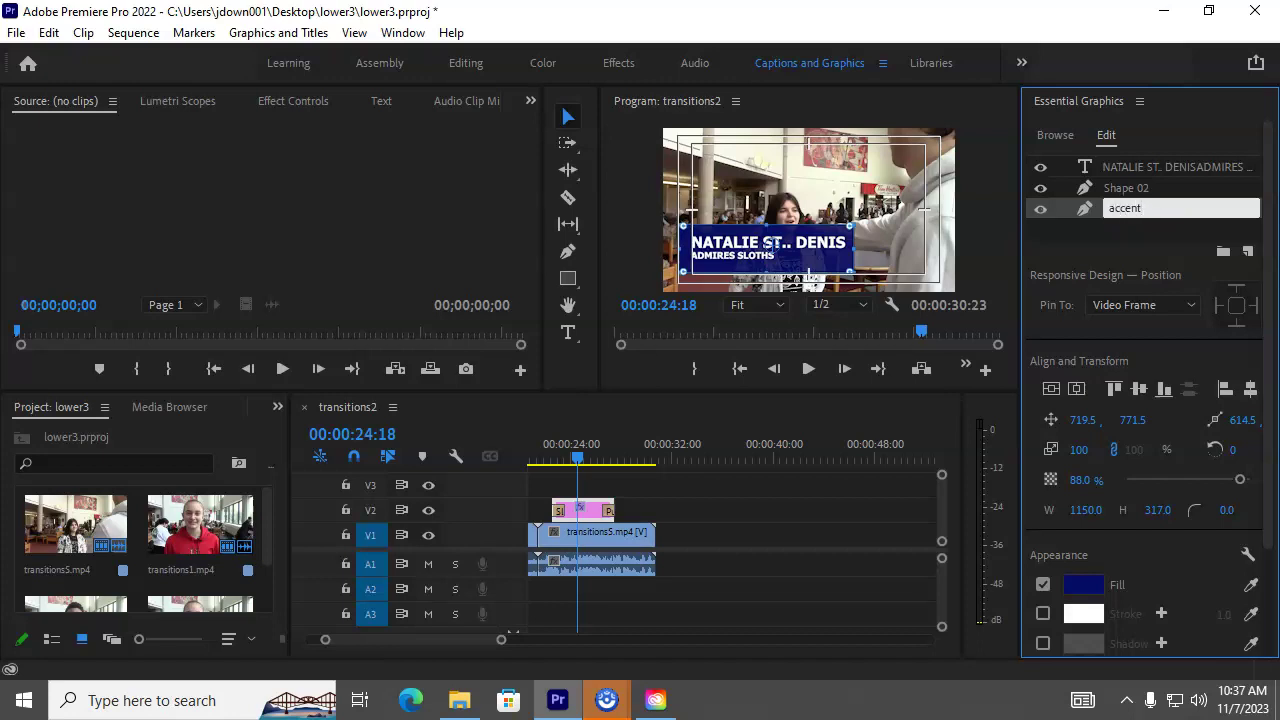
{"action": "type", "text": "ccent"}
{"action": "left_click", "coordinate": [1137, 246]}
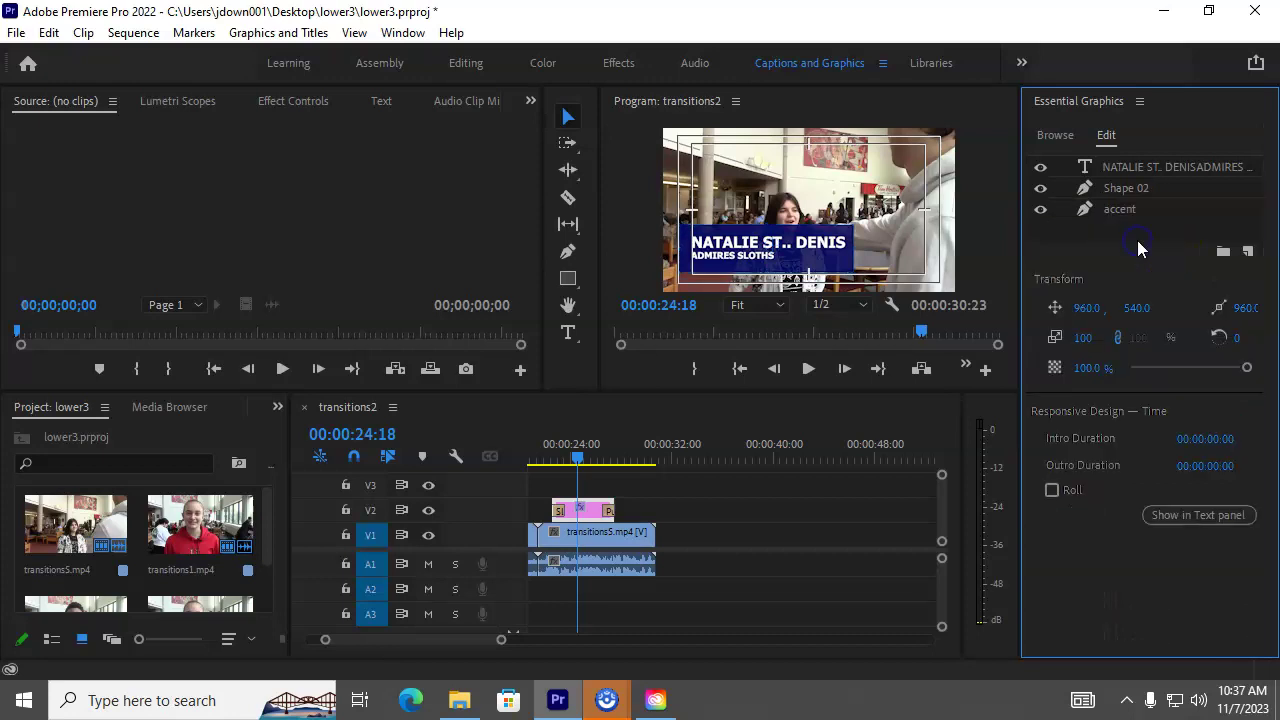
{"action": "left_click", "coordinate": [1108, 208]}
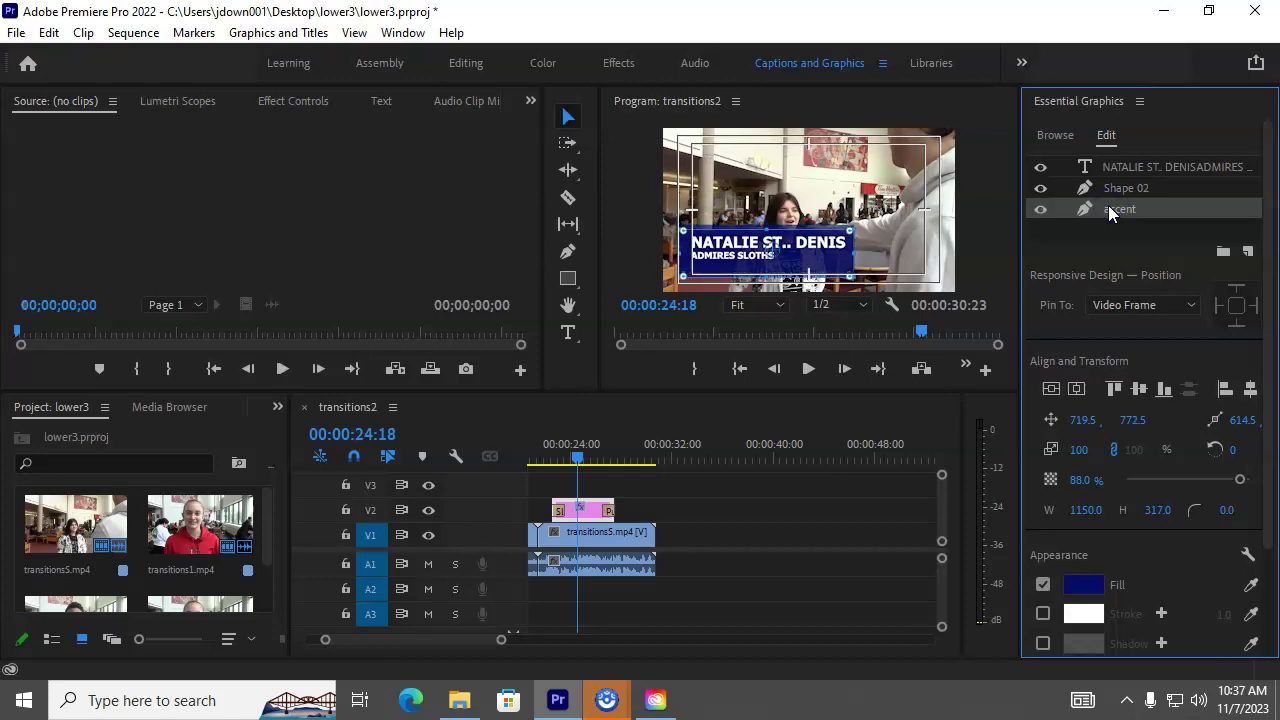
{"action": "key", "text": "Down"}
{"action": "key", "text": "Down"}
{"action": "key", "text": "Down"}
{"action": "key", "text": "Down"}
{"action": "key", "text": "Down"}
{"action": "key", "text": "Down"}
{"action": "key", "text": "Down"}
{"action": "key", "text": "Down"}
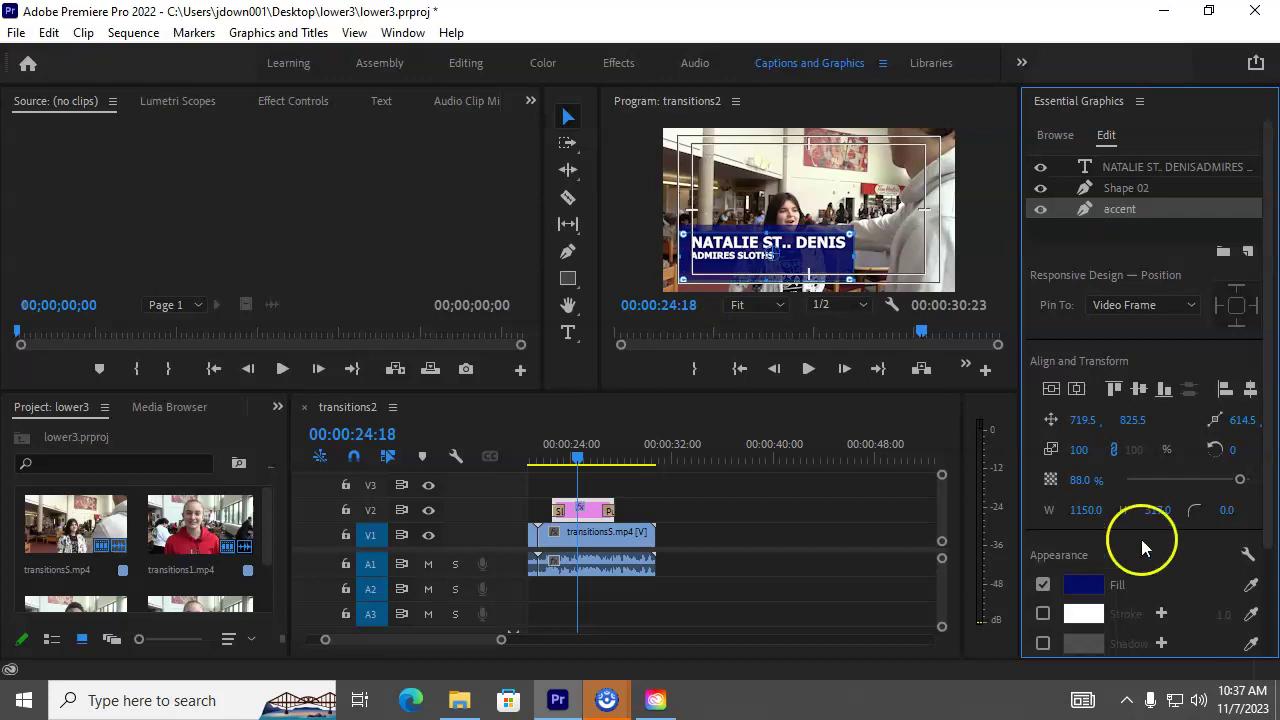
Step: Change the accent layer's fill colour to yellow-green
{"action": "left_click", "coordinate": [1086, 586]}
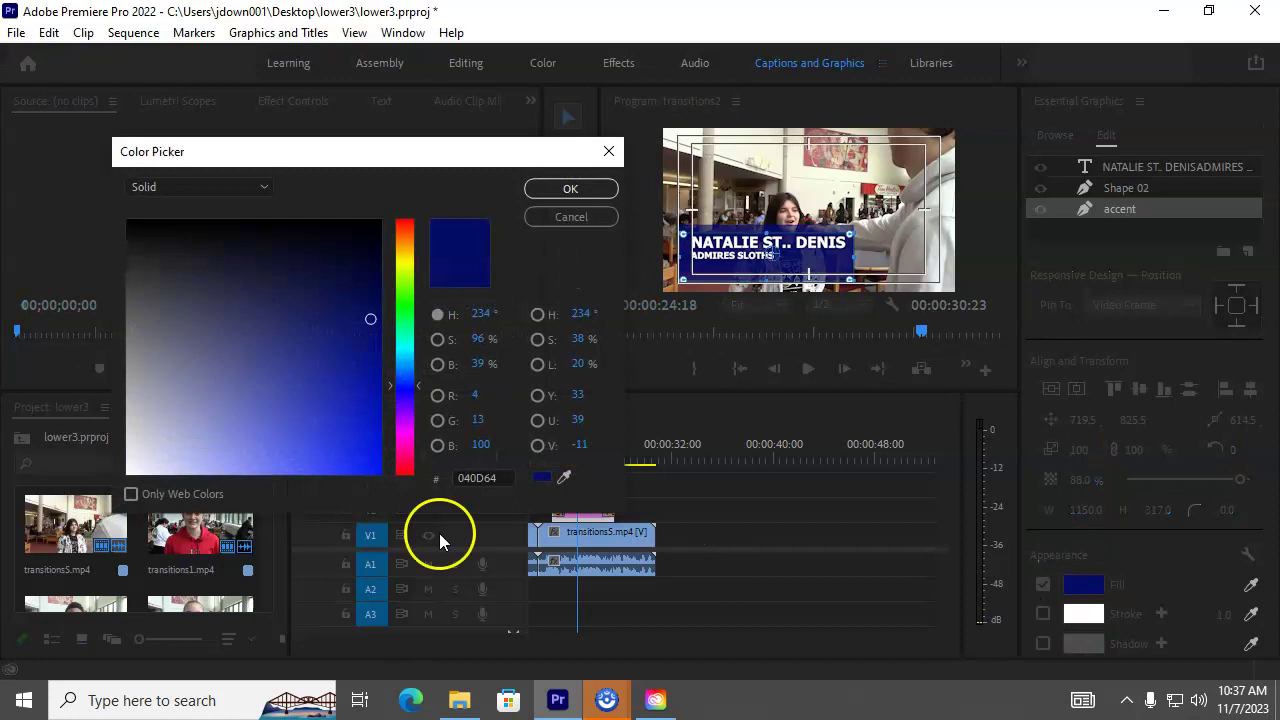
{"action": "left_click", "coordinate": [407, 264]}
{"action": "left_click_drag", "start_coordinate": [371, 321], "coordinate": [376, 390]}
{"action": "left_click", "coordinate": [565, 192]}
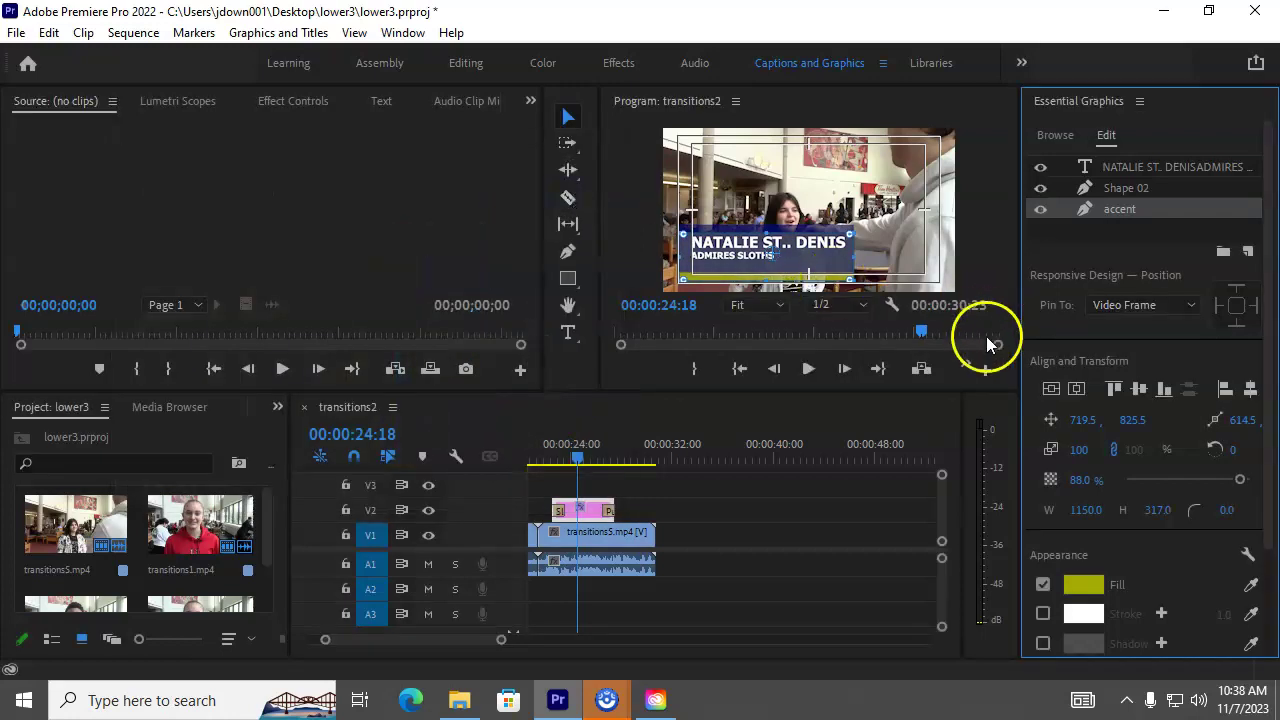
Step: Shrink the accent to an 80-high strip and shorten the blue bar to 291 high
{"action": "left_click_drag", "start_coordinate": [766, 224], "coordinate": [762, 273]}
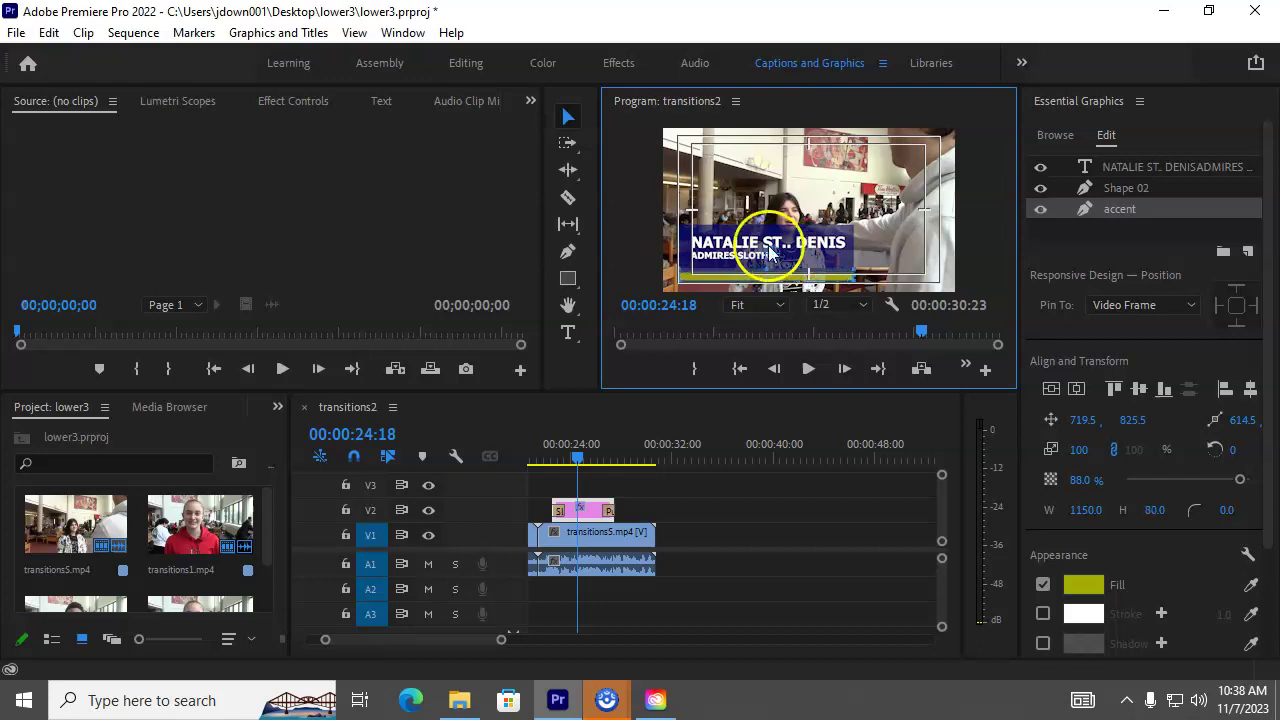
{"action": "left_click", "coordinate": [827, 250]}
{"action": "left_click", "coordinate": [742, 274]}
{"action": "left_click_drag", "start_coordinate": [742, 274], "coordinate": [764, 274]}
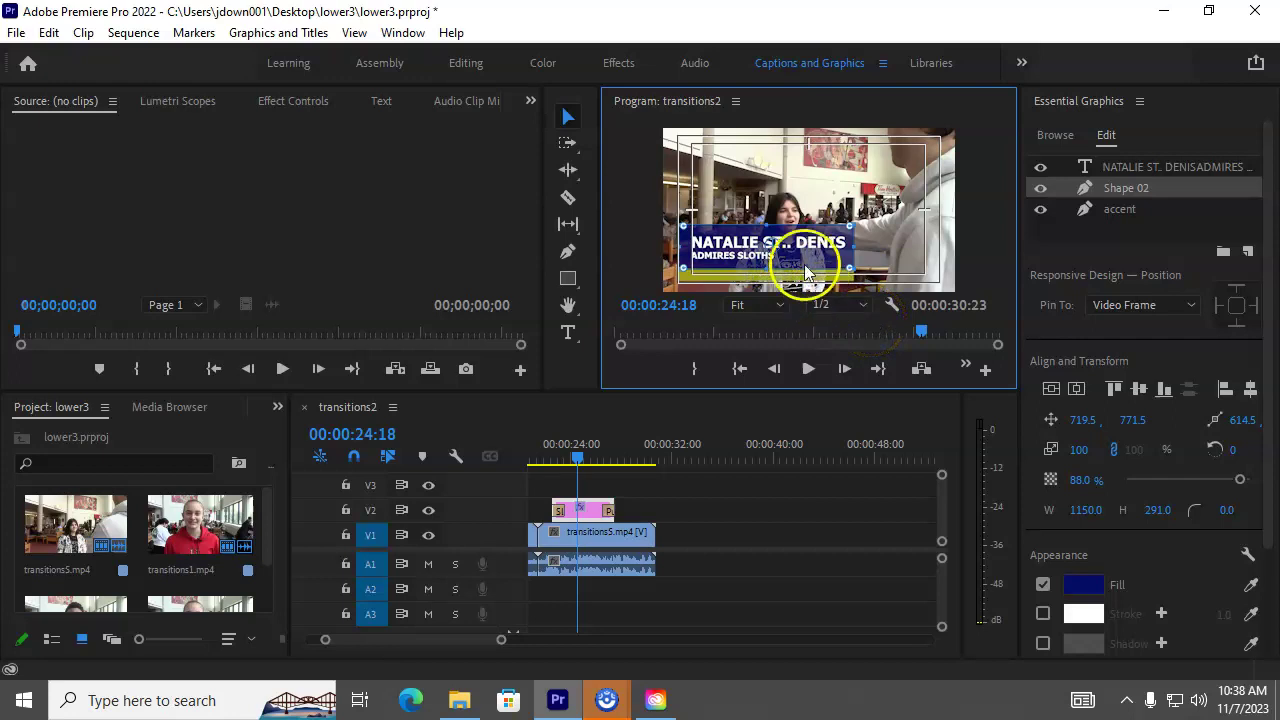
Step: Delete the doubled period from the lower-third name text, then return to the Selection tool
{"action": "left_click", "coordinate": [1105, 190]}
{"action": "left_click", "coordinate": [1130, 167]}
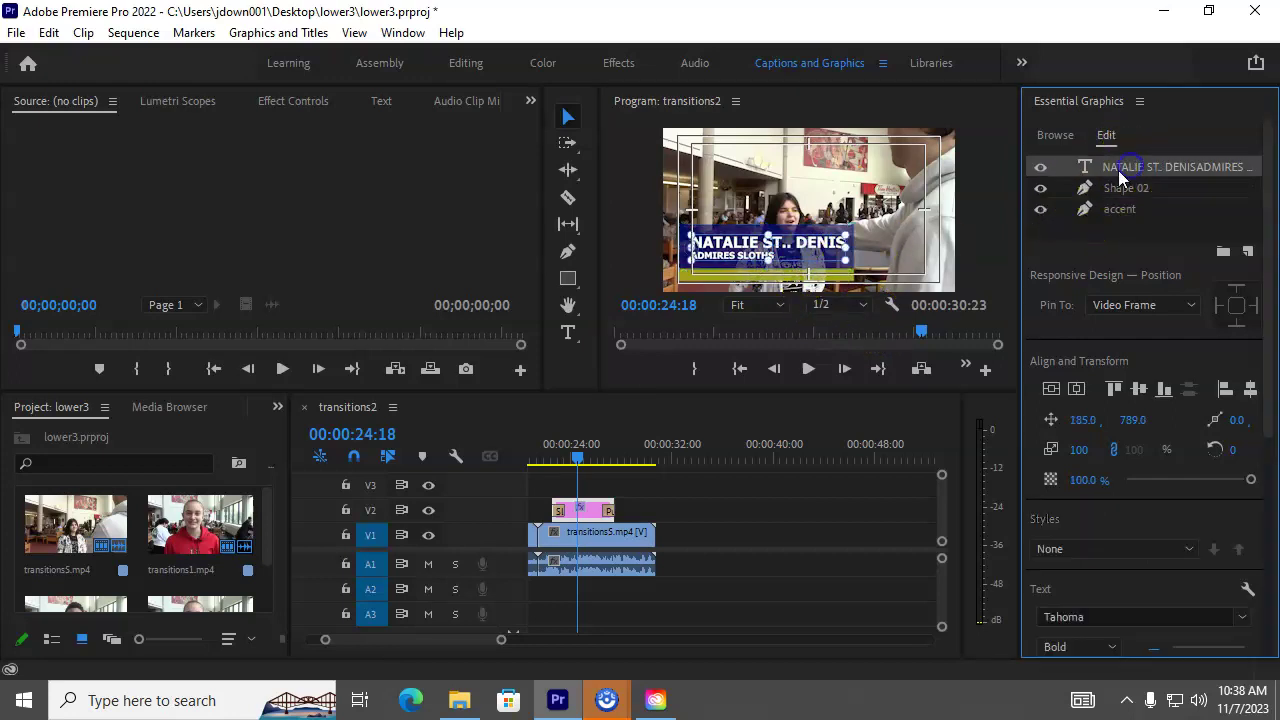
{"action": "double_click", "coordinate": [788, 242]}
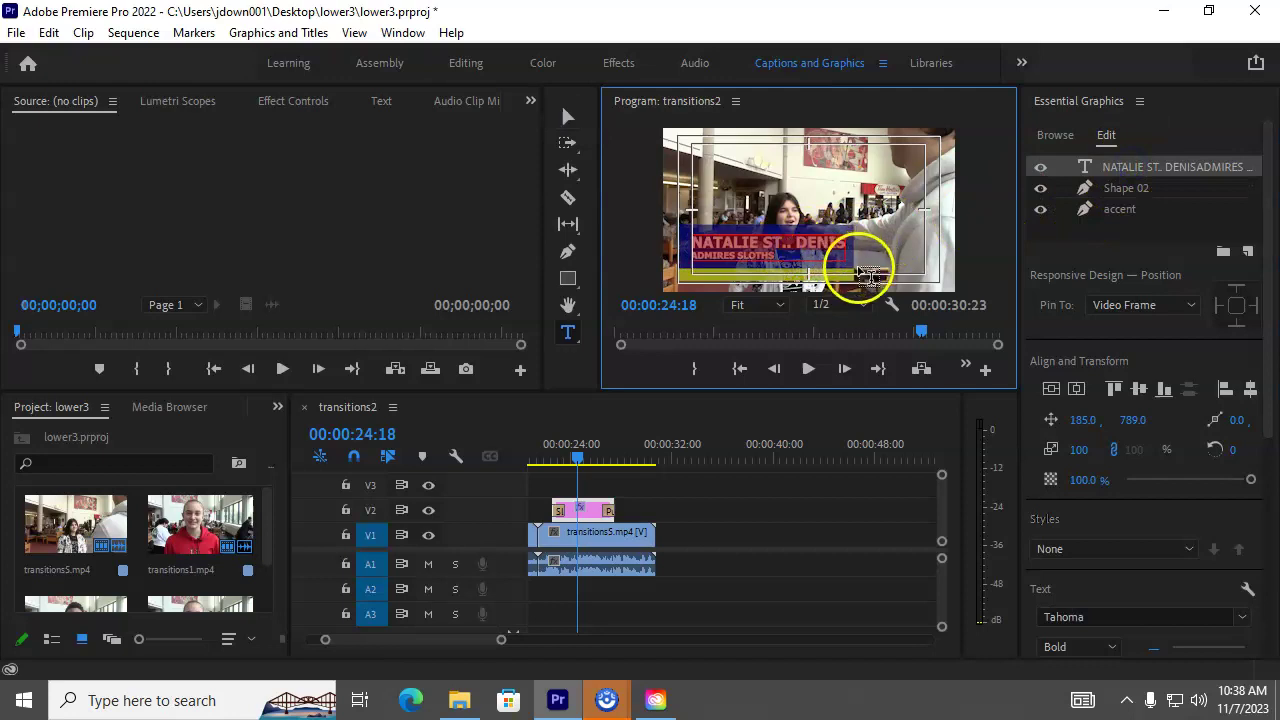
{"action": "key", "text": "Left"}
{"action": "key", "text": "Right"}
{"action": "key", "text": "Right"}
{"action": "key", "text": "Right"}
{"action": "key", "text": "Right"}
{"action": "key", "text": "Right"}
{"action": "key", "text": "Right"}
{"action": "key", "text": "Right"}
{"action": "key", "text": "Right"}
{"action": "key", "text": "Right"}
{"action": "key", "text": "Right"}
{"action": "key", "text": "Right"}
{"action": "key", "text": "Right"}
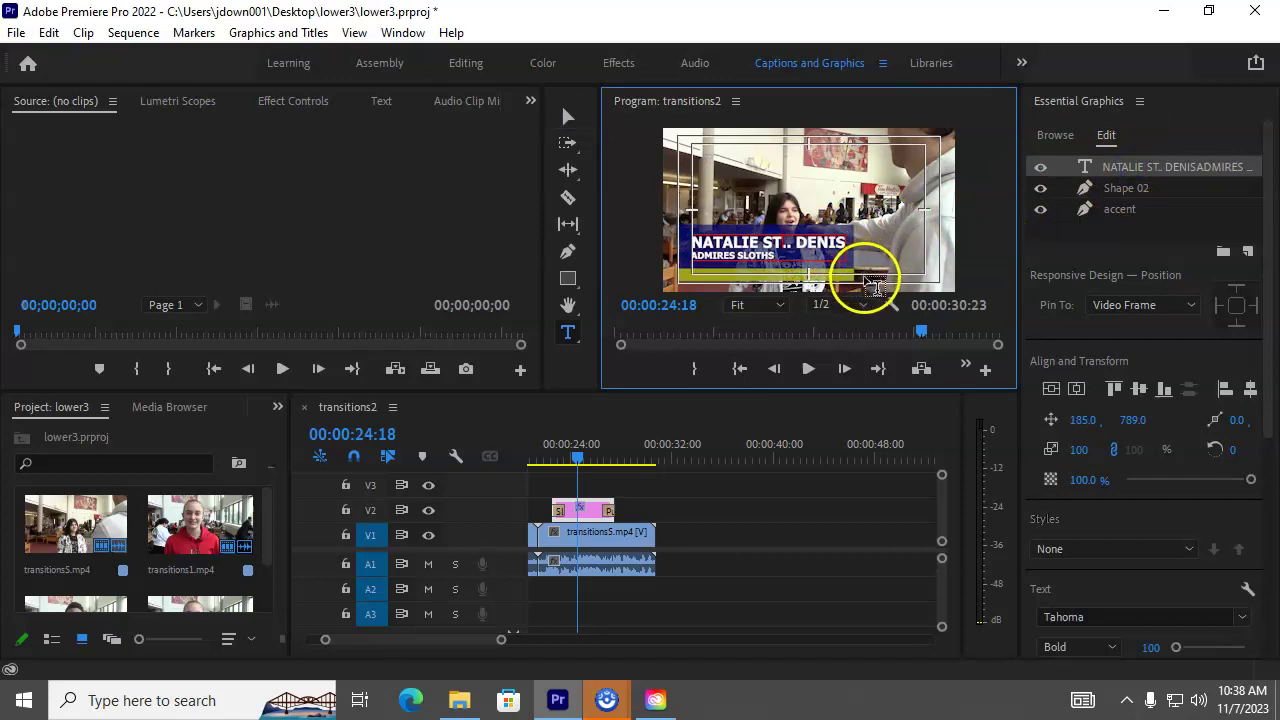
{"action": "key", "text": "BackSpace"}
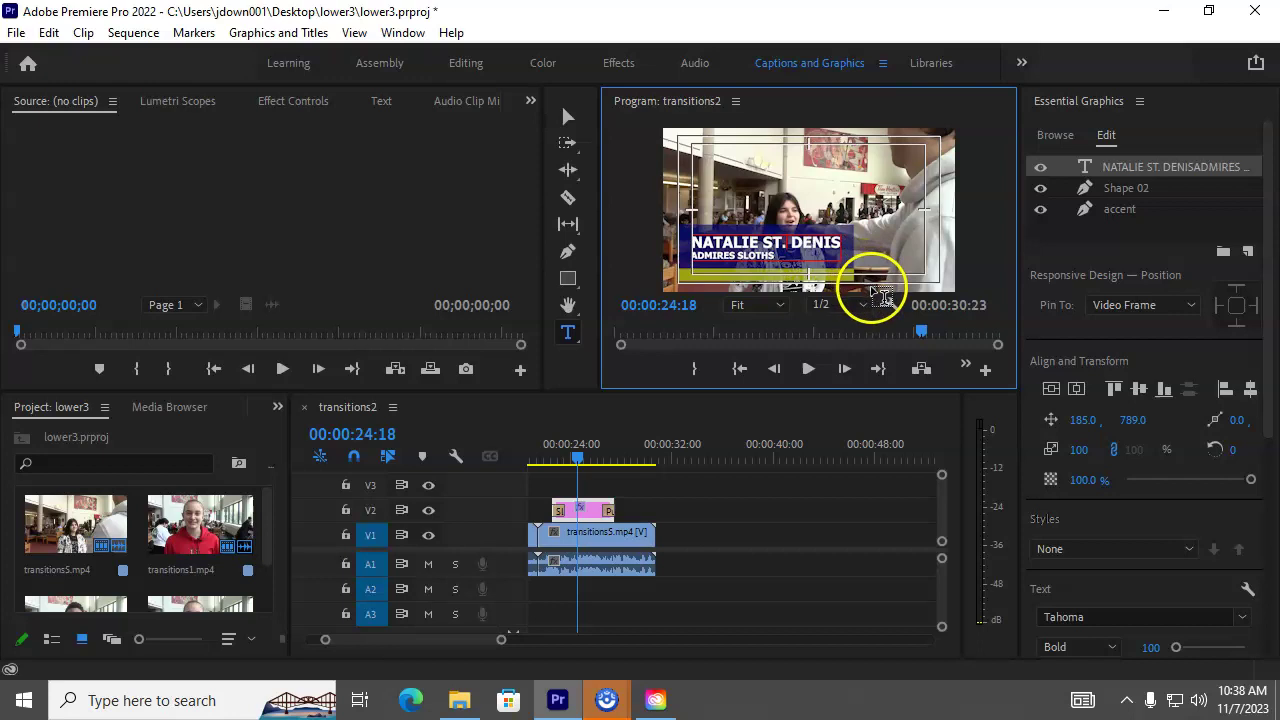
{"action": "left_click", "coordinate": [567, 118]}
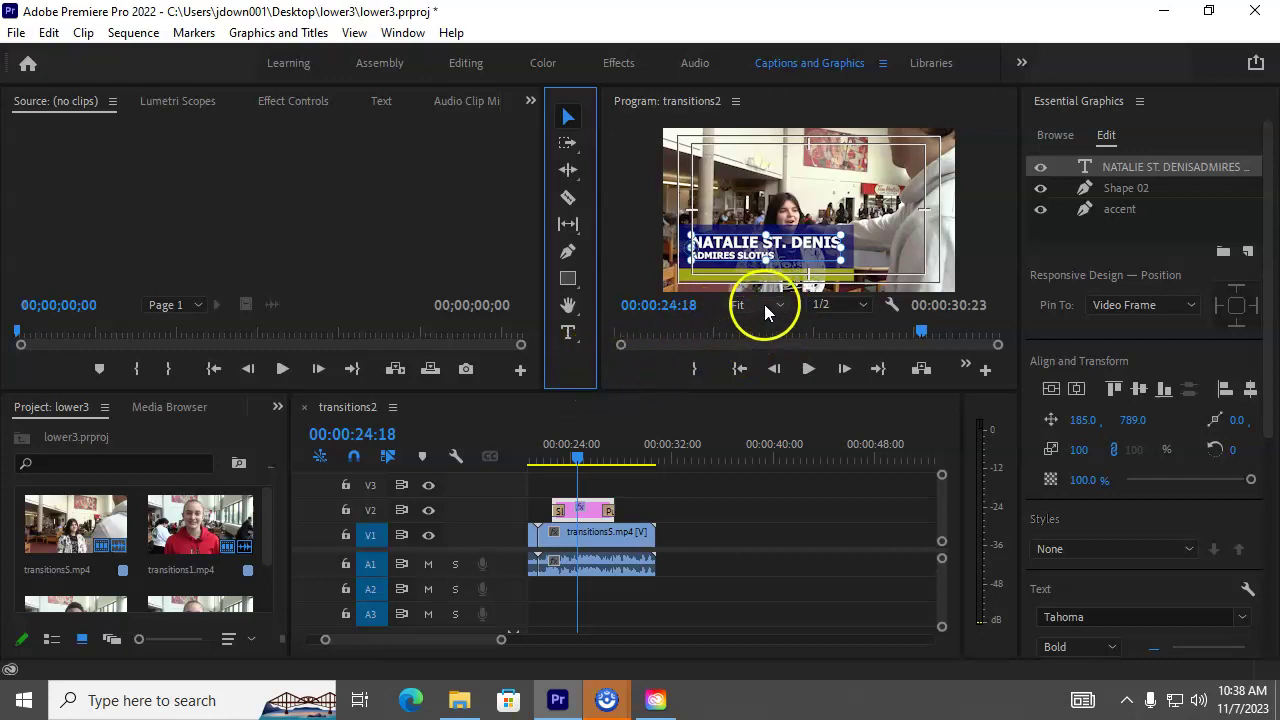
{"action": "left_click", "coordinate": [780, 304]}
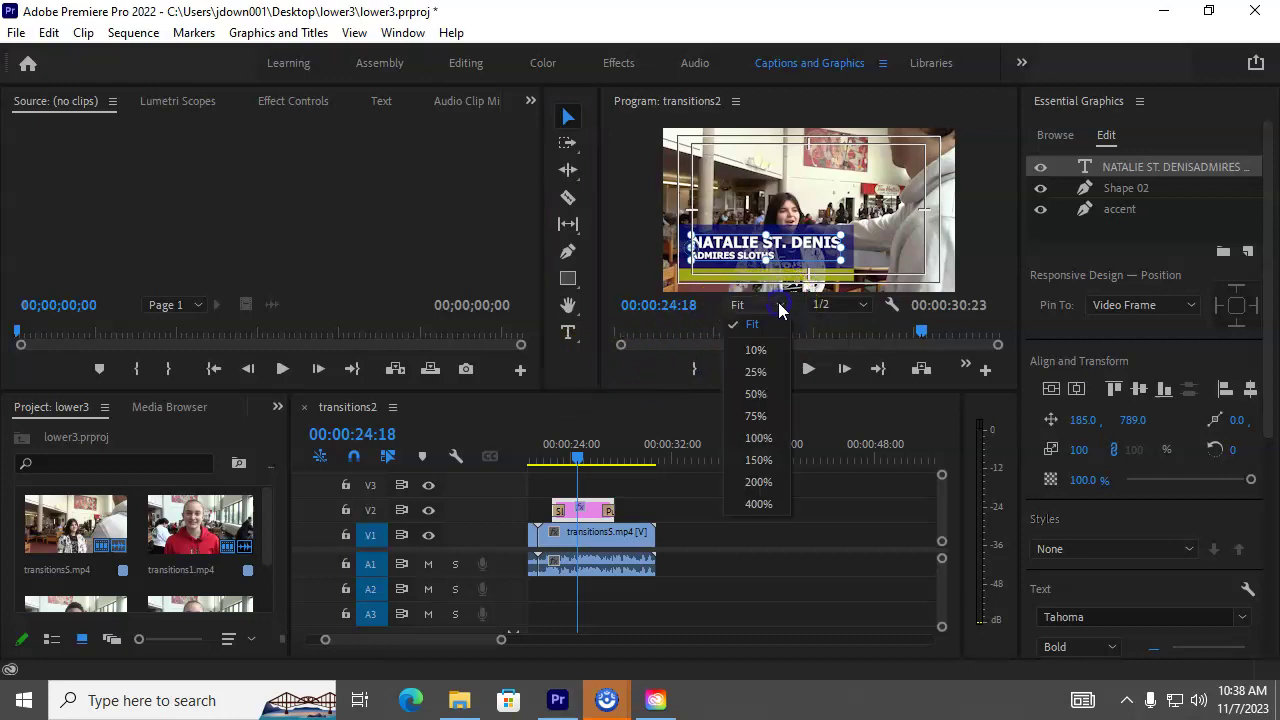
{"action": "left_click", "coordinate": [756, 416]}
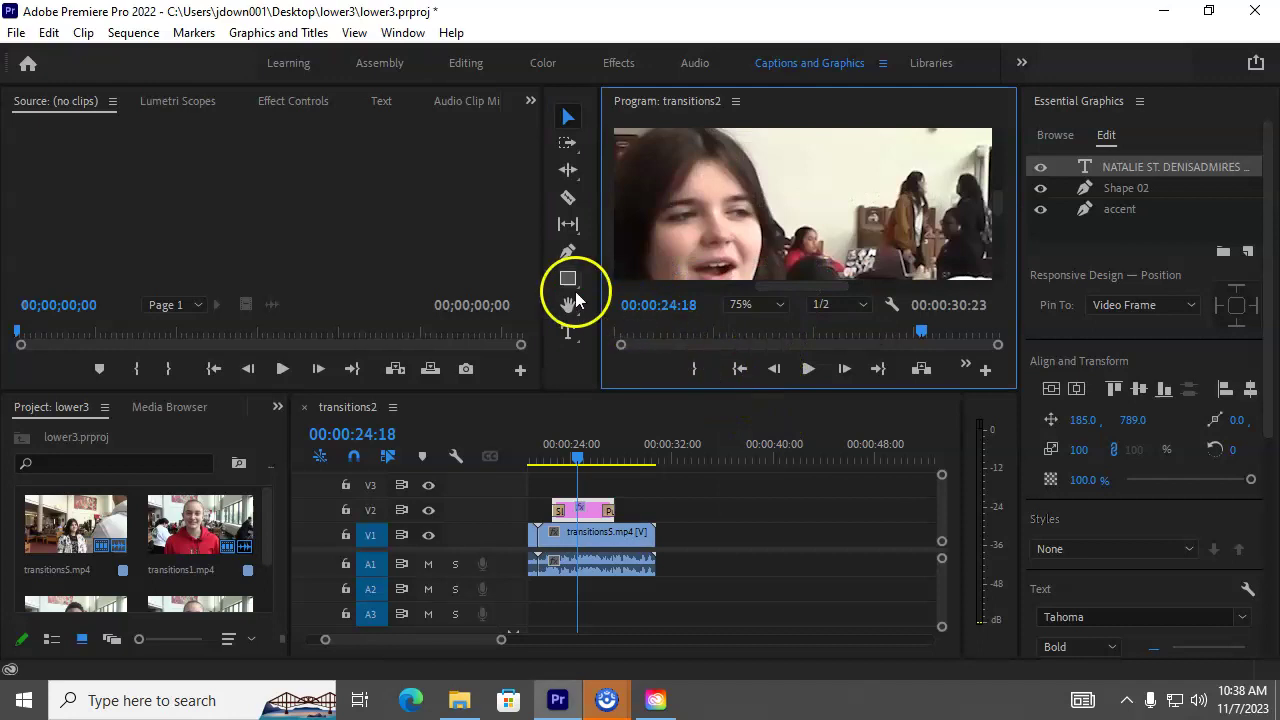
{"action": "left_click", "coordinate": [568, 304]}
{"action": "left_click_drag", "start_coordinate": [694, 257], "coordinate": [957, 136]}
{"action": "left_click_drag", "start_coordinate": [762, 210], "coordinate": [930, 162]}
{"action": "left_click", "coordinate": [755, 304]}
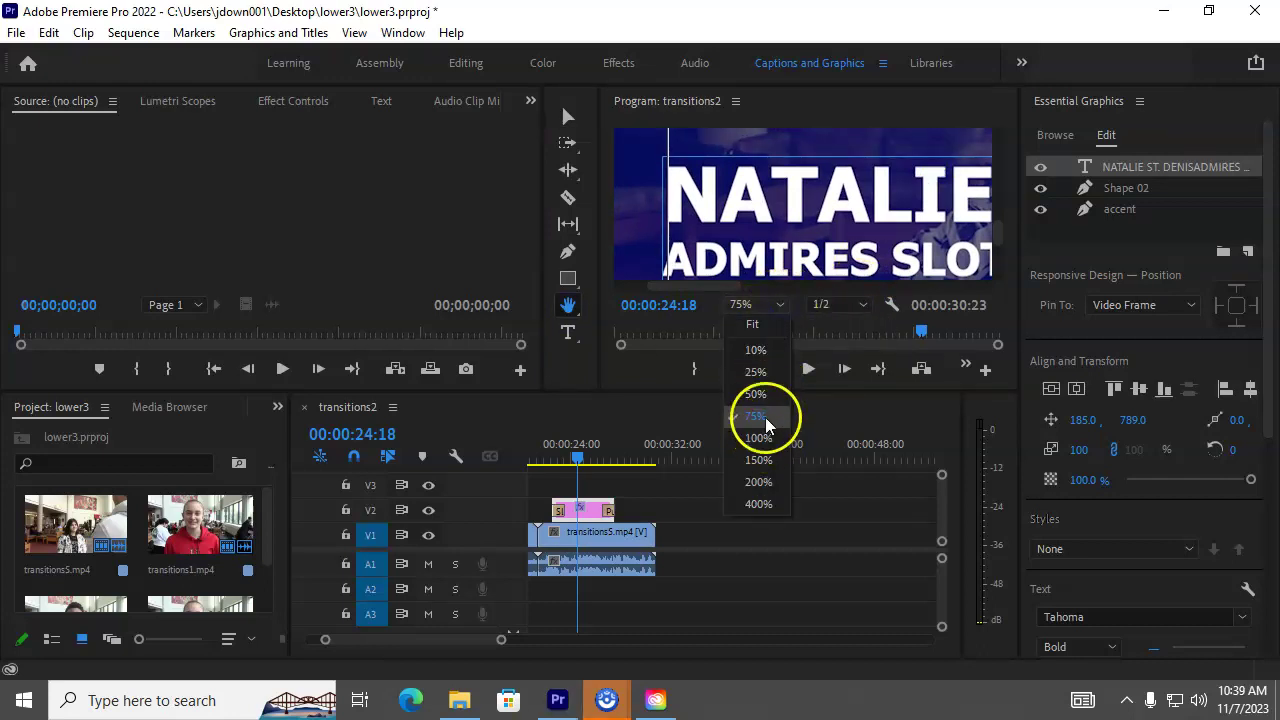
{"action": "left_click", "coordinate": [756, 371]}
{"action": "left_click_drag", "start_coordinate": [798, 232], "coordinate": [848, 185]}
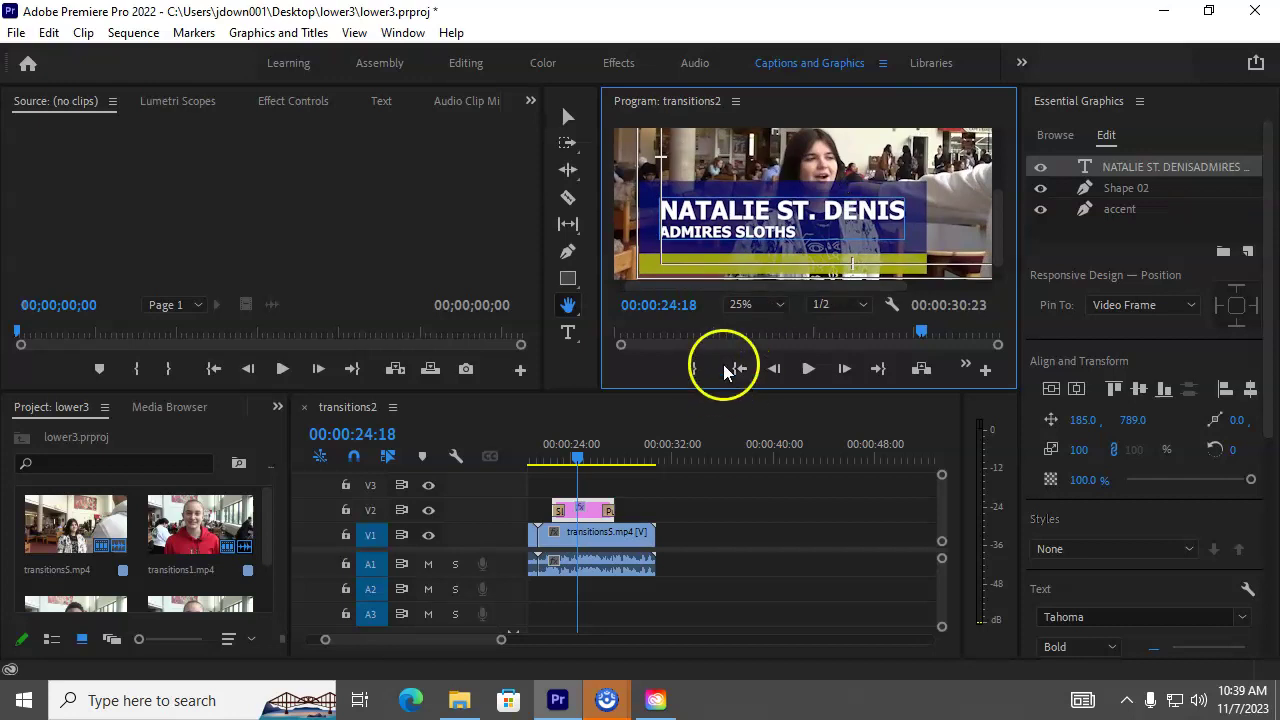
{"action": "left_click", "coordinate": [778, 305]}
{"action": "left_click", "coordinate": [768, 328]}
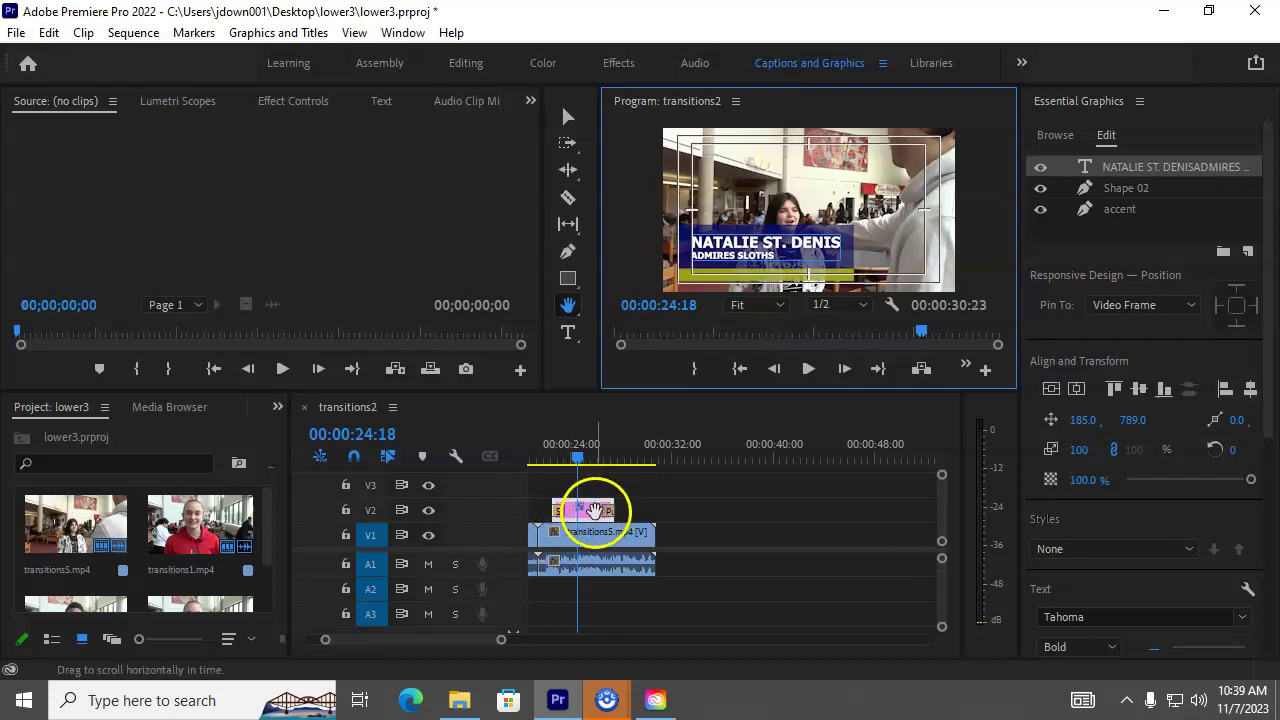
{"action": "left_click", "coordinate": [566, 117]}
{"action": "left_click", "coordinate": [605, 512]}
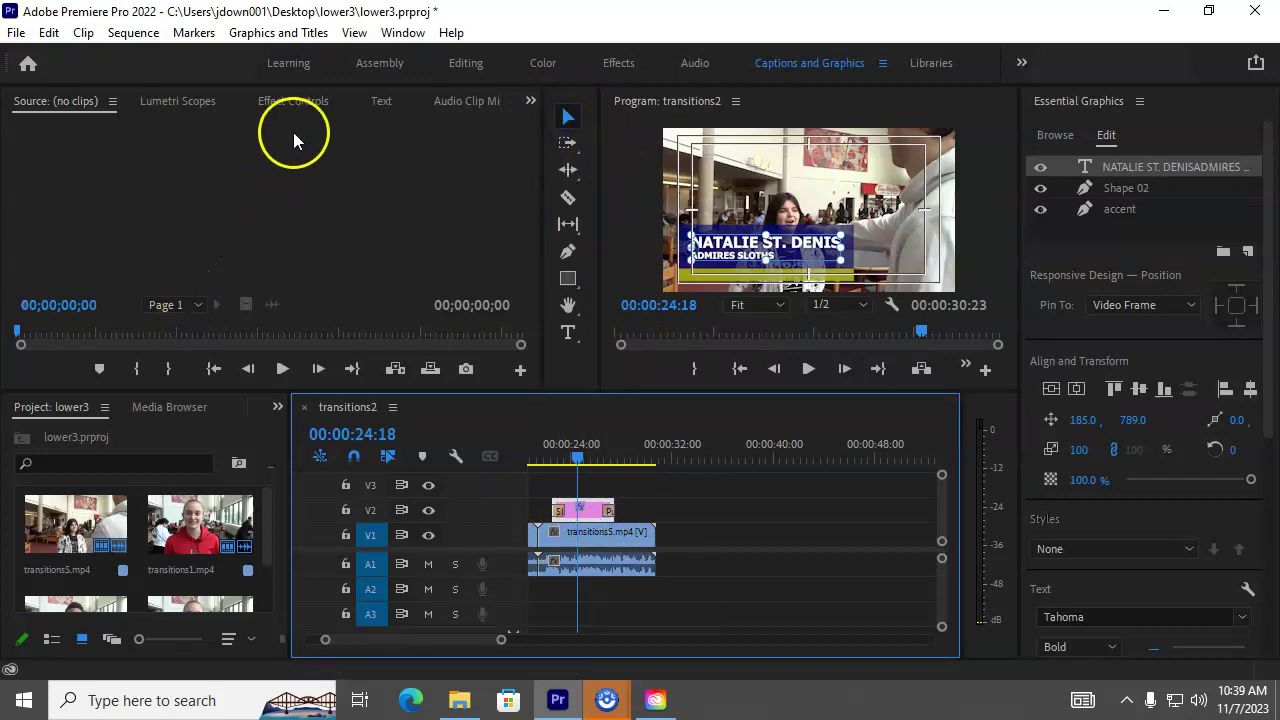
{"action": "left_click", "coordinate": [295, 101]}
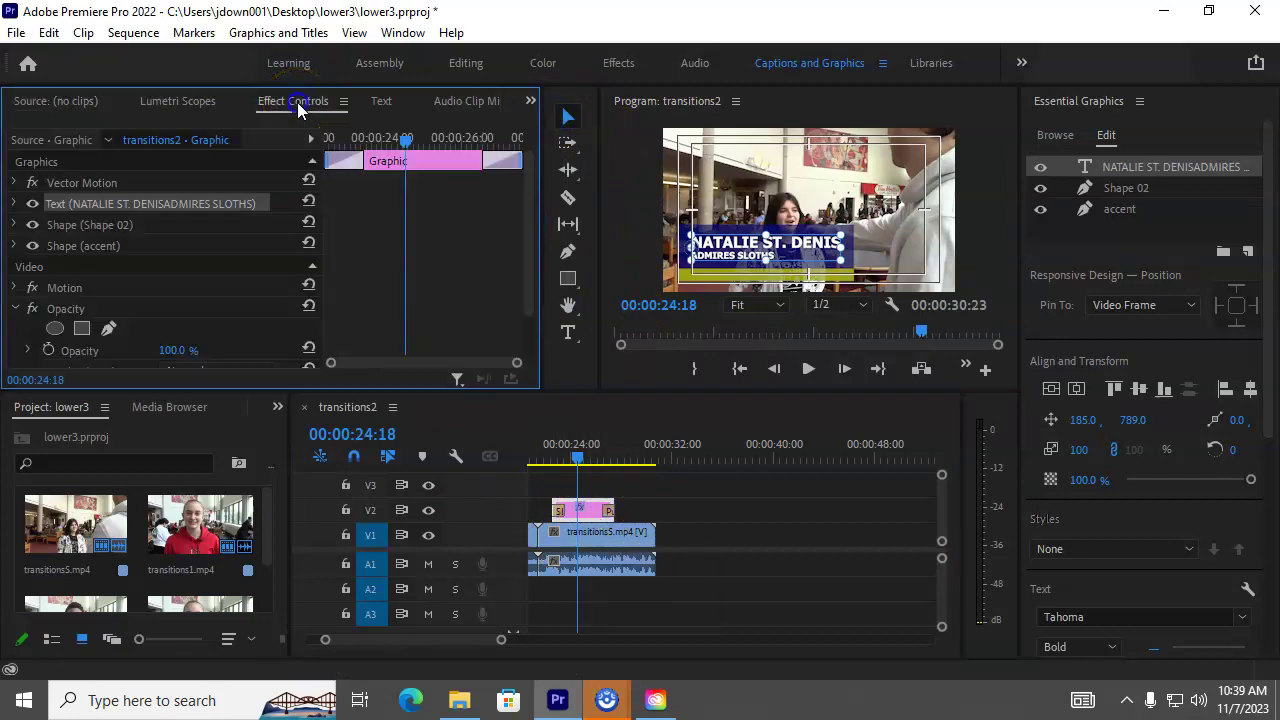
{"action": "left_click", "coordinate": [14, 288]}
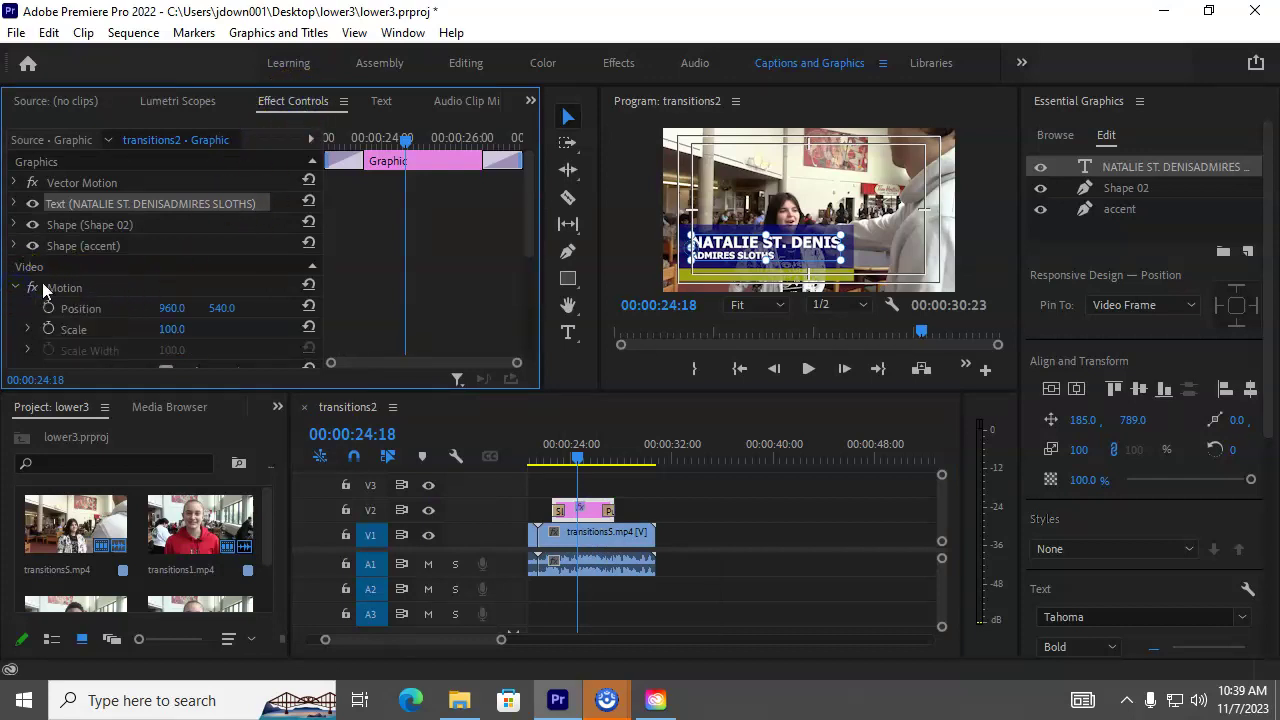
{"action": "scroll", "coordinate": [248, 257], "scroll_direction": "down", "scroll_amount": 2}
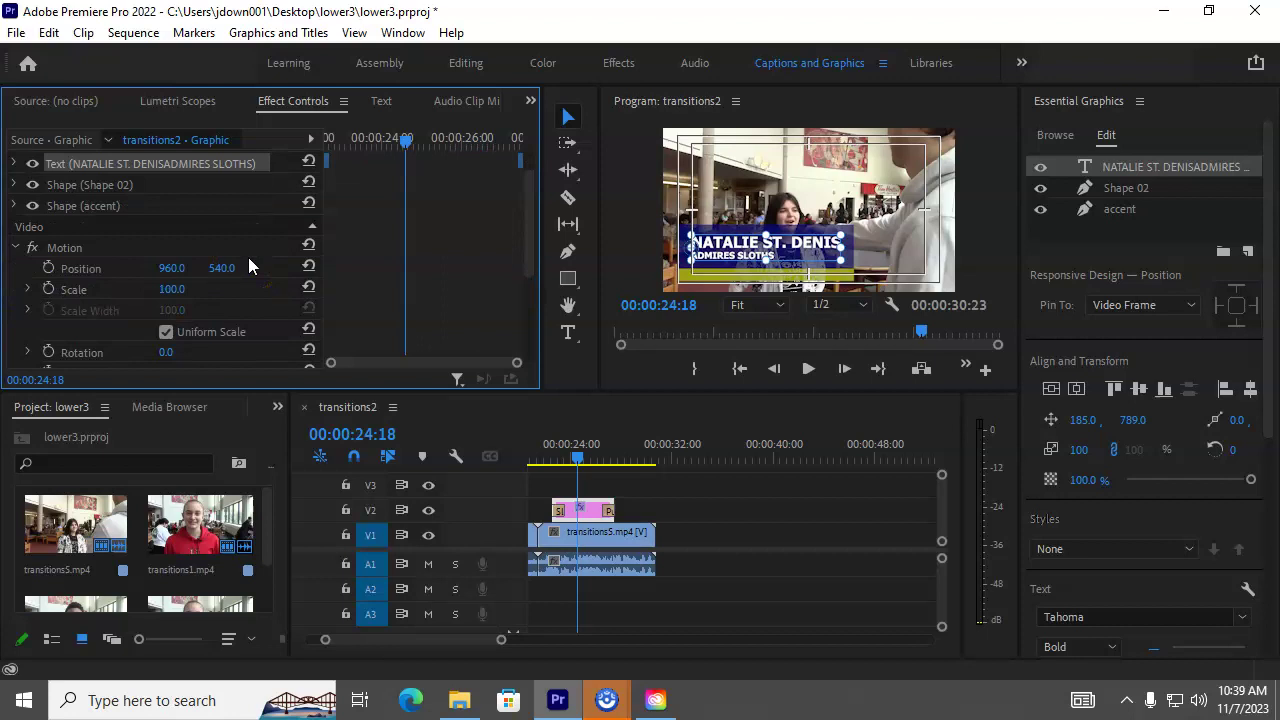
{"action": "scroll", "coordinate": [248, 265], "scroll_direction": "down", "scroll_amount": 1}
{"action": "left_click", "coordinate": [174, 250]}
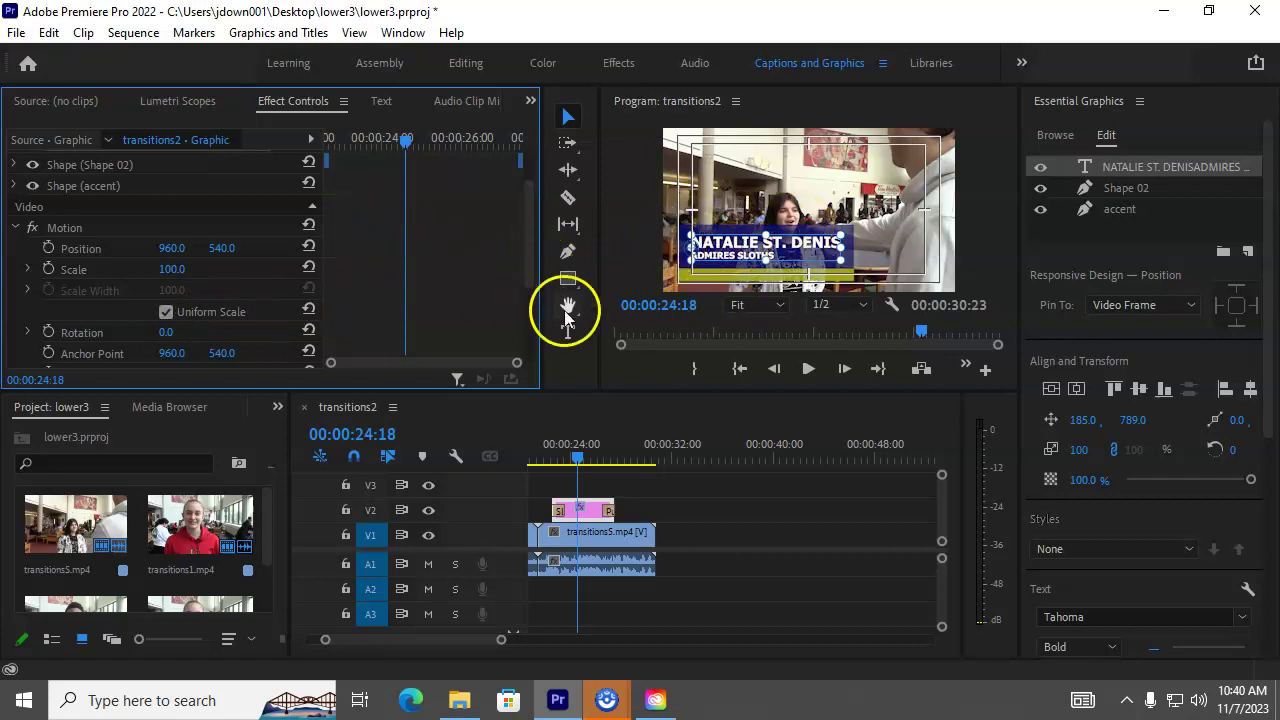
{"action": "left_click_drag", "start_coordinate": [579, 457], "coordinate": [555, 462]}
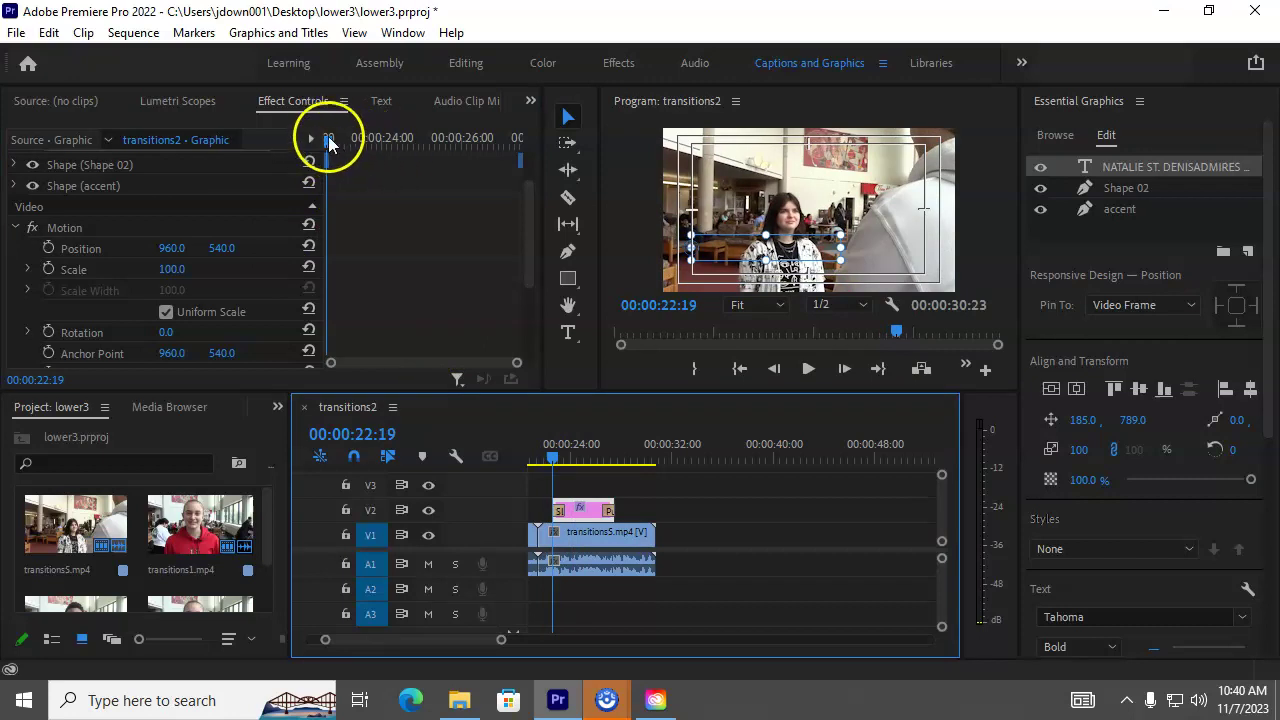
{"action": "left_click", "coordinate": [170, 249]}
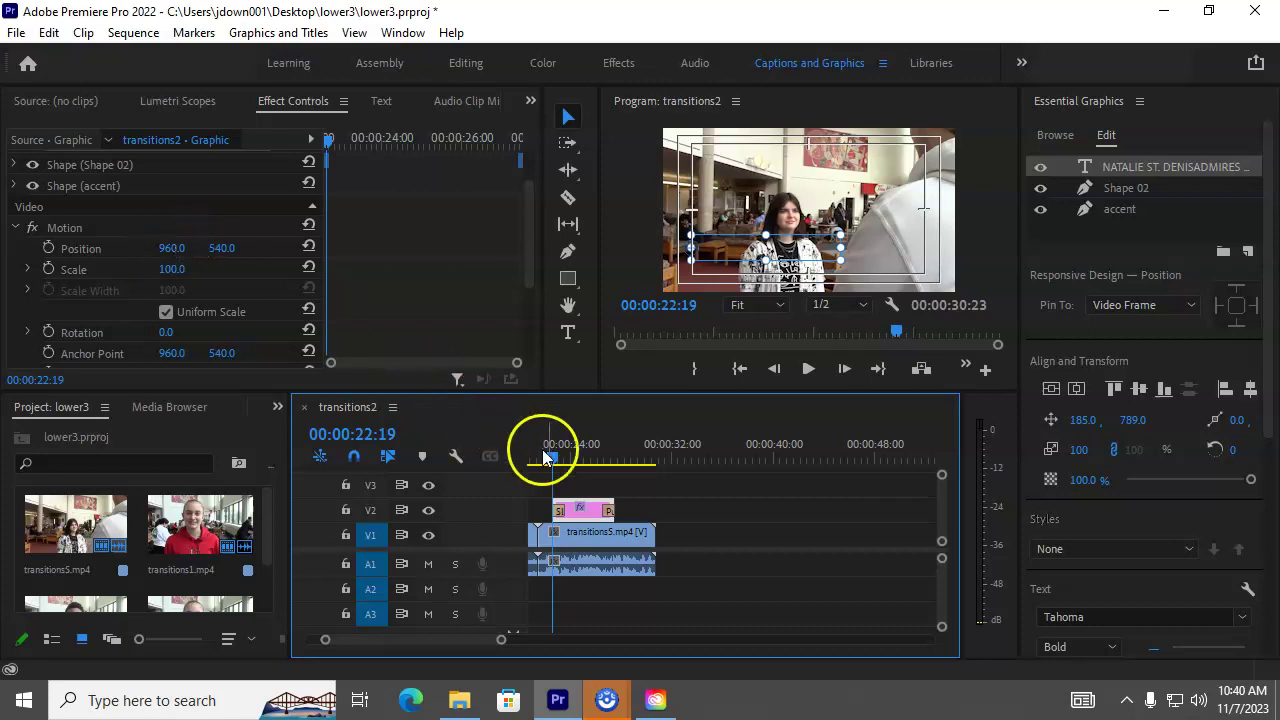
{"action": "left_click_drag", "start_coordinate": [555, 462], "coordinate": [558, 462]}
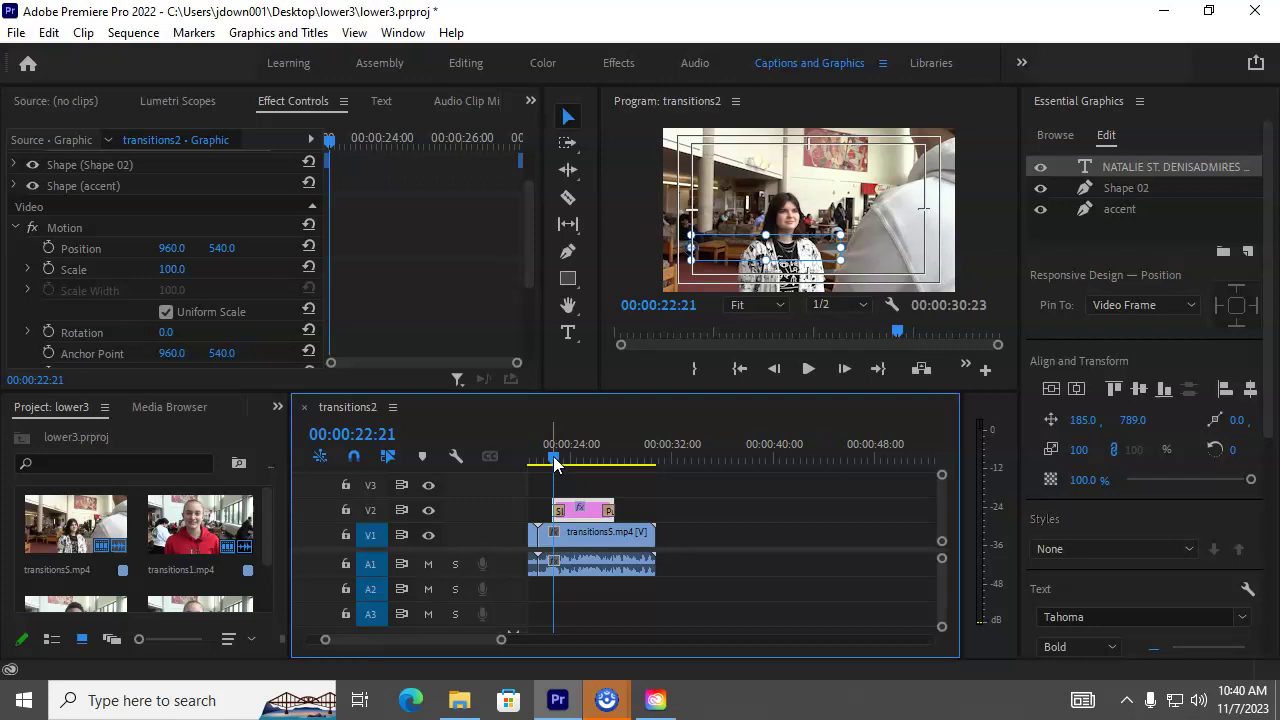
{"action": "left_click_drag", "start_coordinate": [555, 463], "coordinate": [569, 460]}
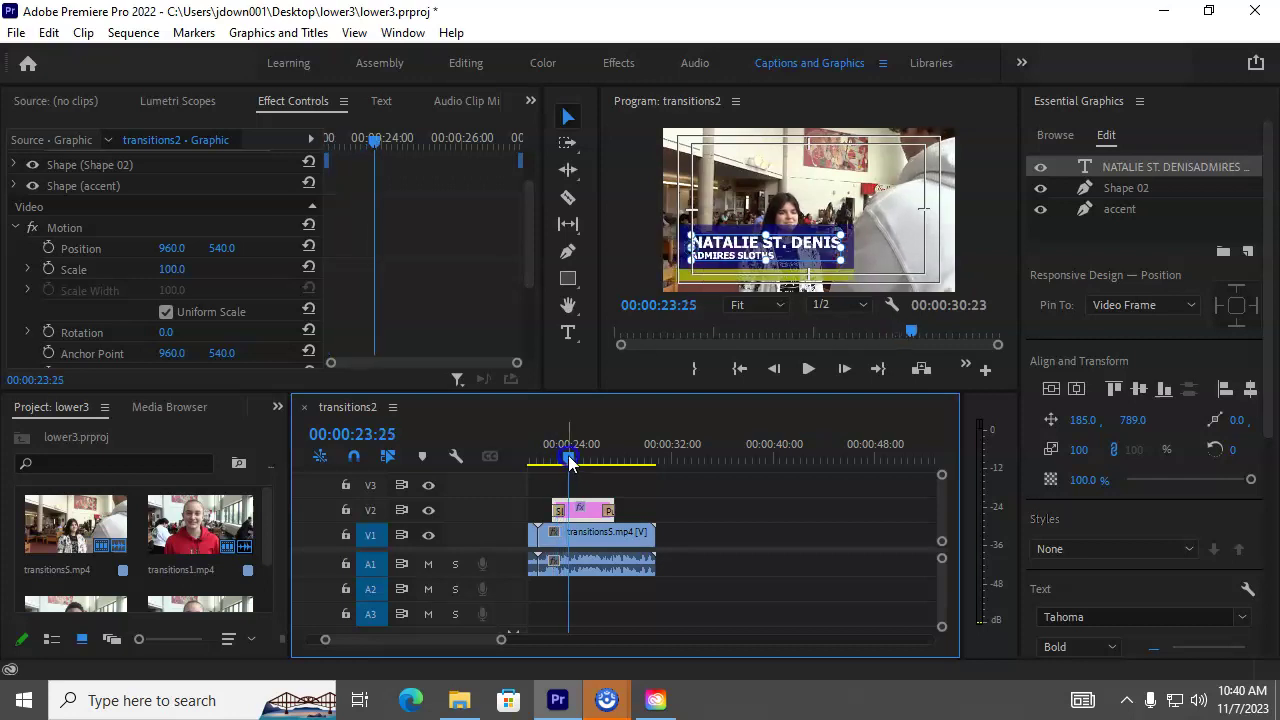
Step: Clear the Slide transition from the V2 title's head and the Push transition from its tail
{"action": "left_click", "coordinate": [558, 512]}
{"action": "right_click", "coordinate": [560, 514]}
{"action": "left_click", "coordinate": [575, 544]}
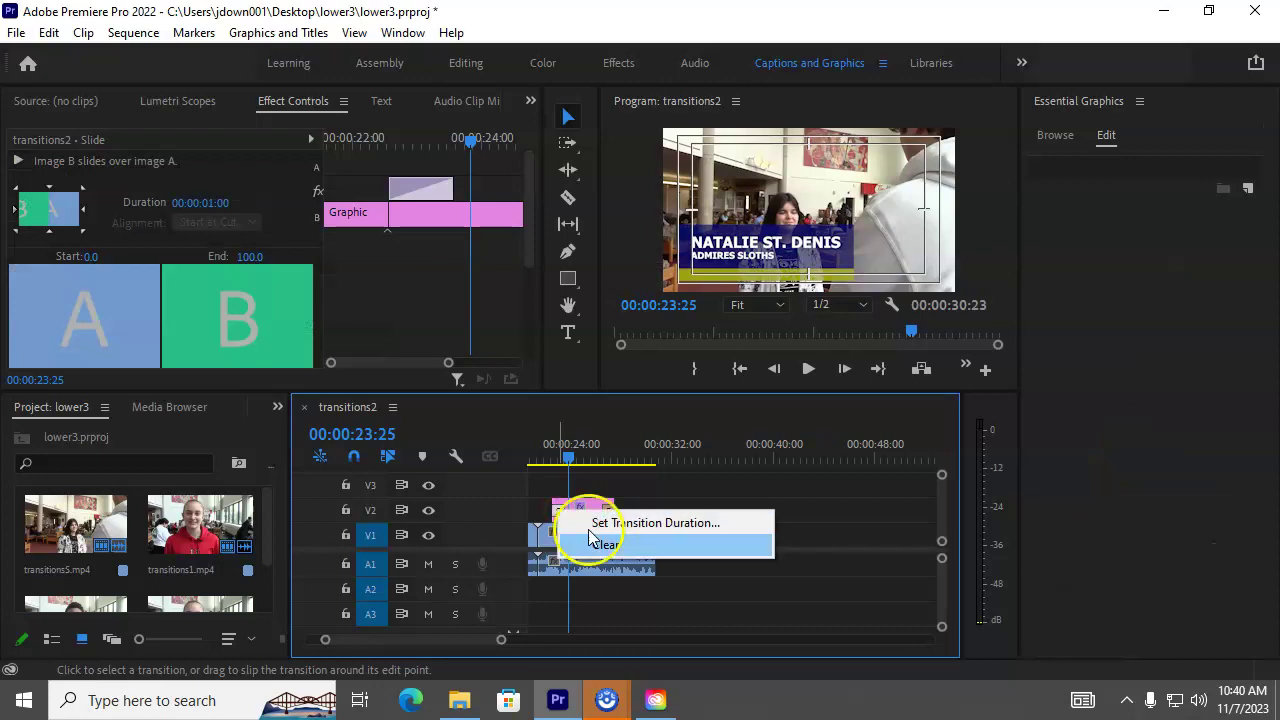
{"action": "right_click", "coordinate": [607, 512]}
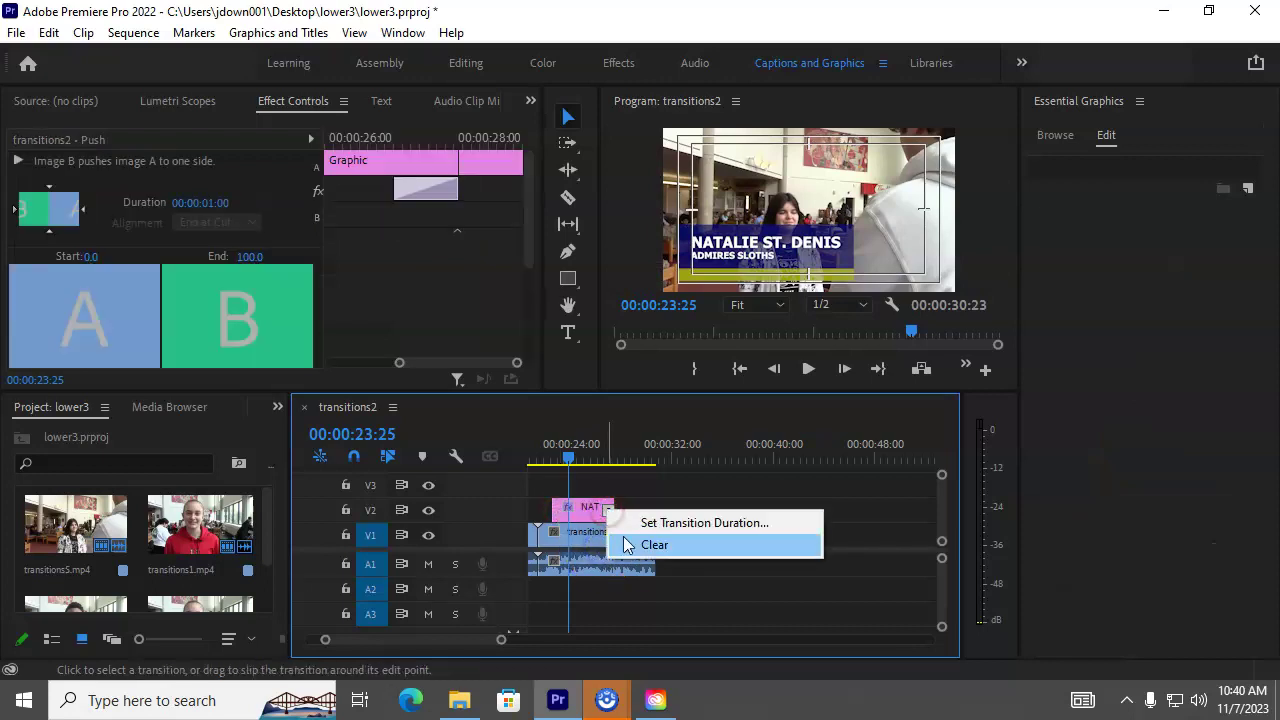
{"action": "left_click", "coordinate": [655, 544]}
{"action": "left_click_drag", "start_coordinate": [581, 464], "coordinate": [555, 481]}
{"action": "left_click", "coordinate": [583, 508]}
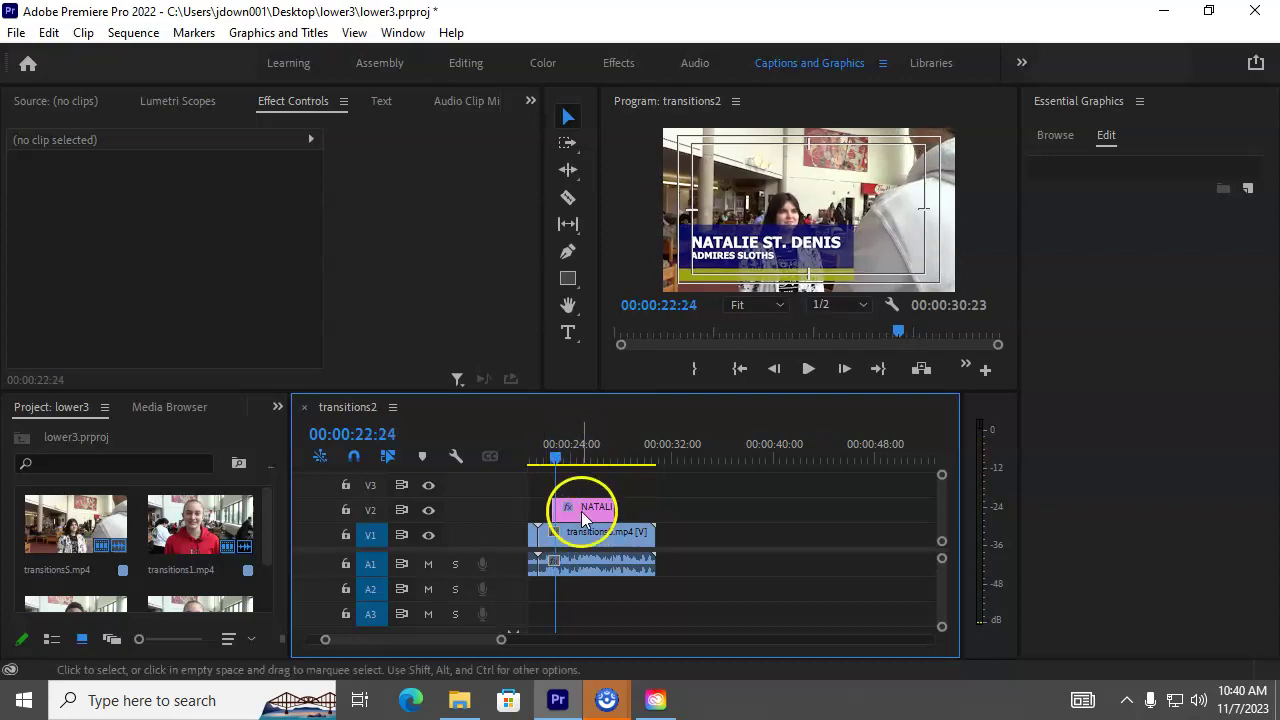
Step: Keyframe Position X at -298, then set X back to 960 at 00:00:23:02
{"action": "left_click", "coordinate": [172, 308]}
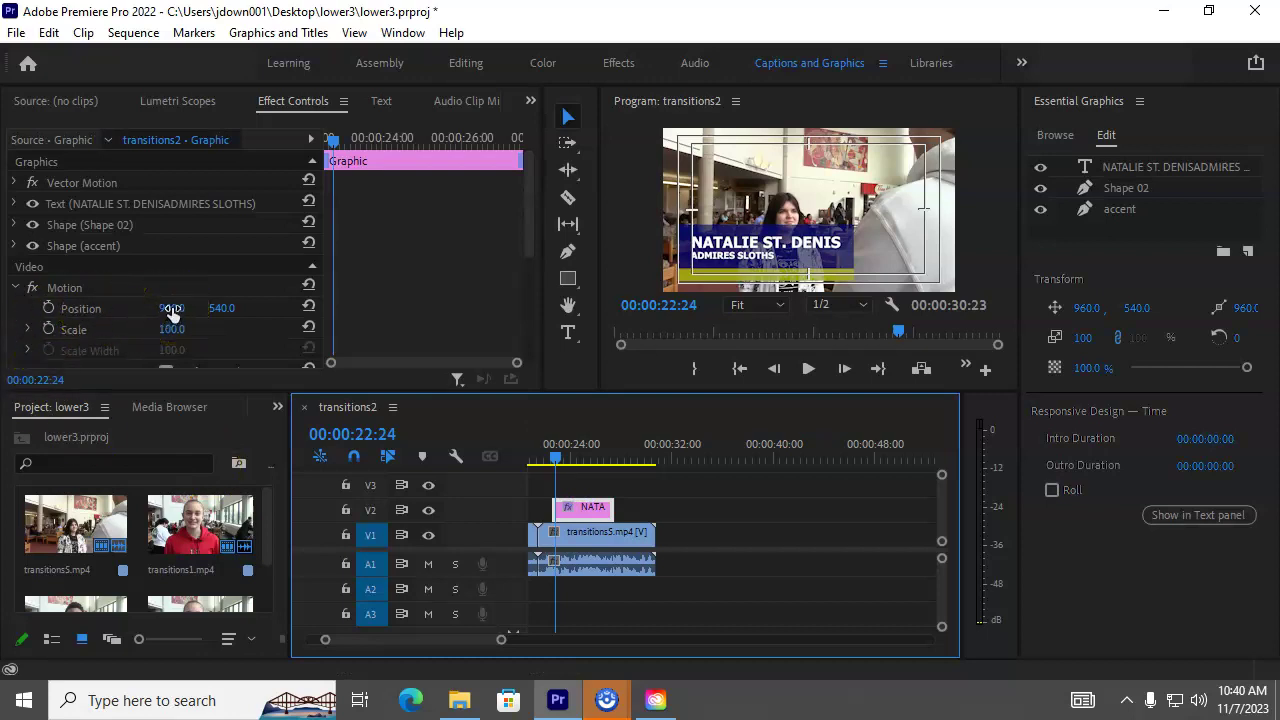
{"action": "left_click_drag", "start_coordinate": [172, 308], "coordinate": [10, 308]}
{"action": "left_click_drag", "start_coordinate": [199, 308], "coordinate": [105, 308]}
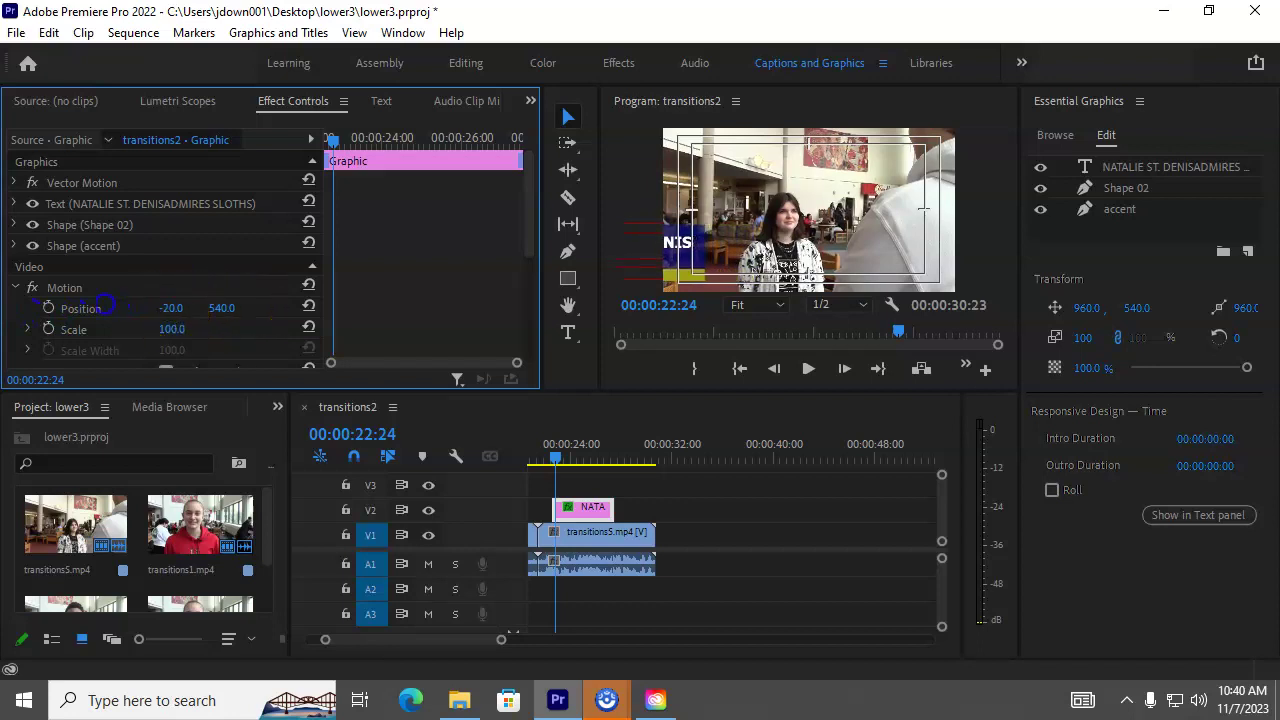
{"action": "left_click_drag", "start_coordinate": [206, 310], "coordinate": [21, 305]}
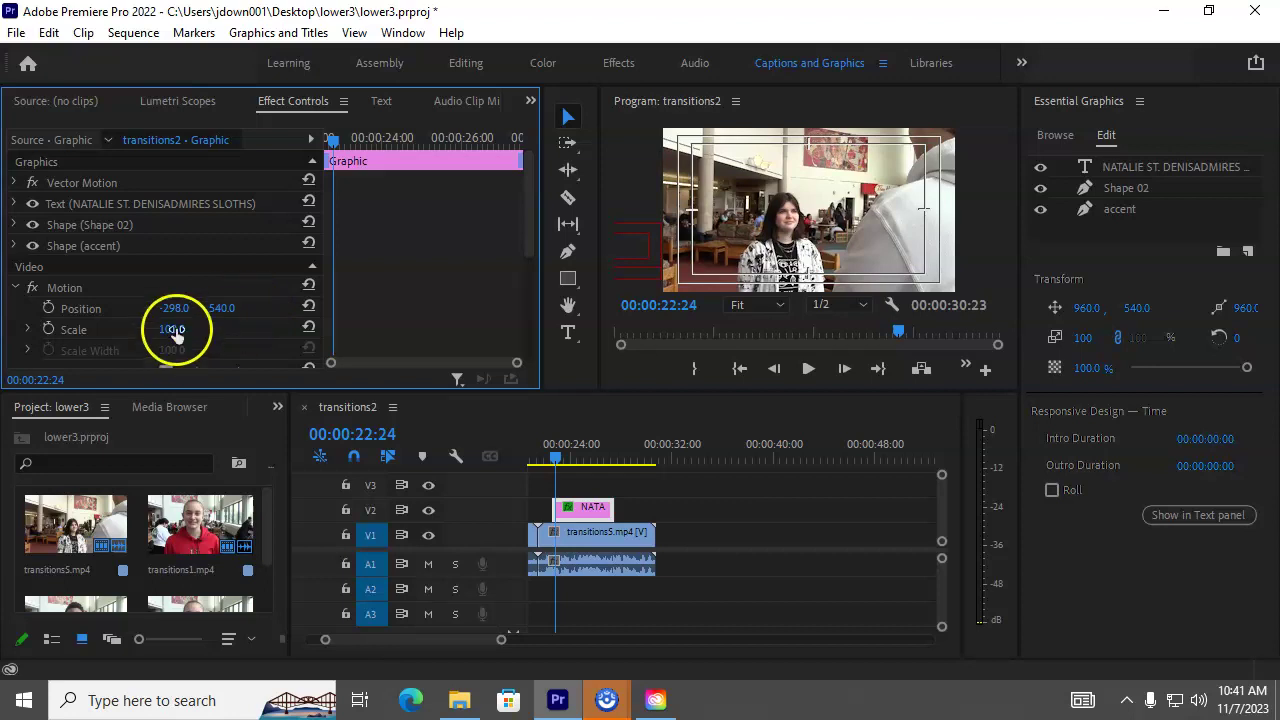
{"action": "left_click", "coordinate": [49, 309]}
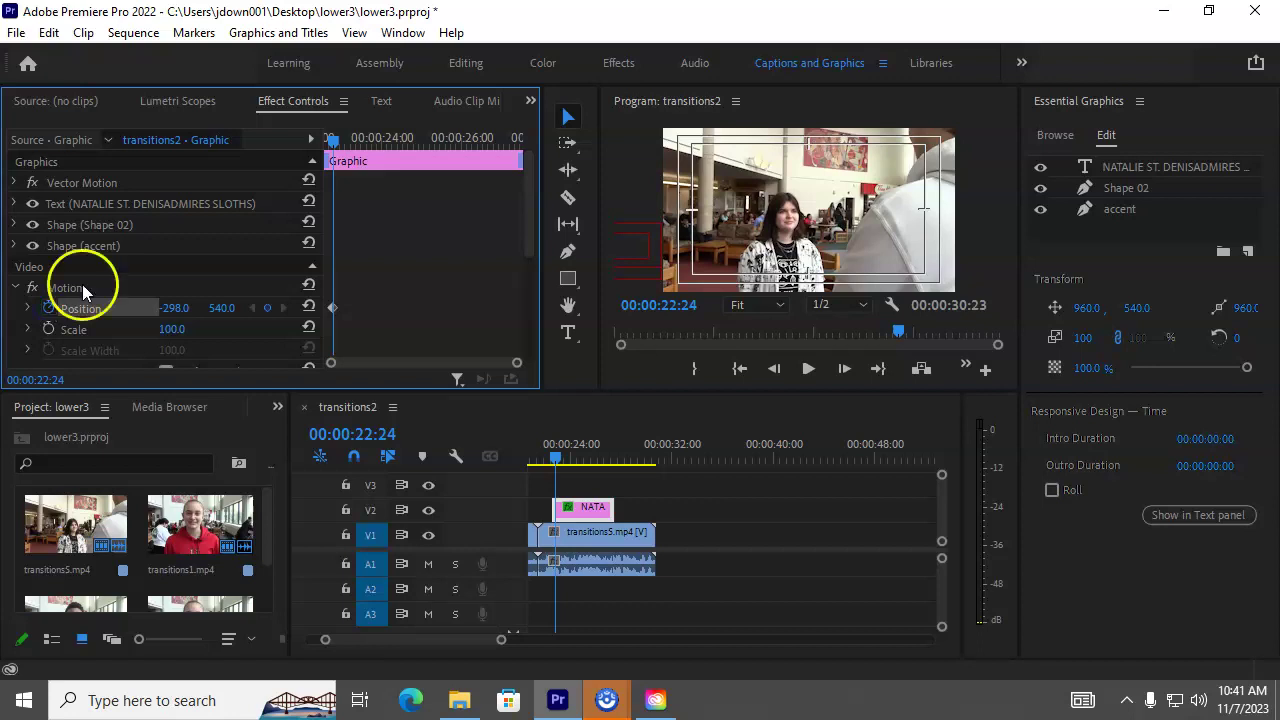
{"action": "mouse_move", "coordinate": [336, 146]}
{"action": "left_mouse_down"}
{"action": "mouse_move", "coordinate": [358, 150]}
{"action": "mouse_move", "coordinate": [327, 144]}
{"action": "mouse_move", "coordinate": [346, 145]}
{"action": "left_mouse_up"}
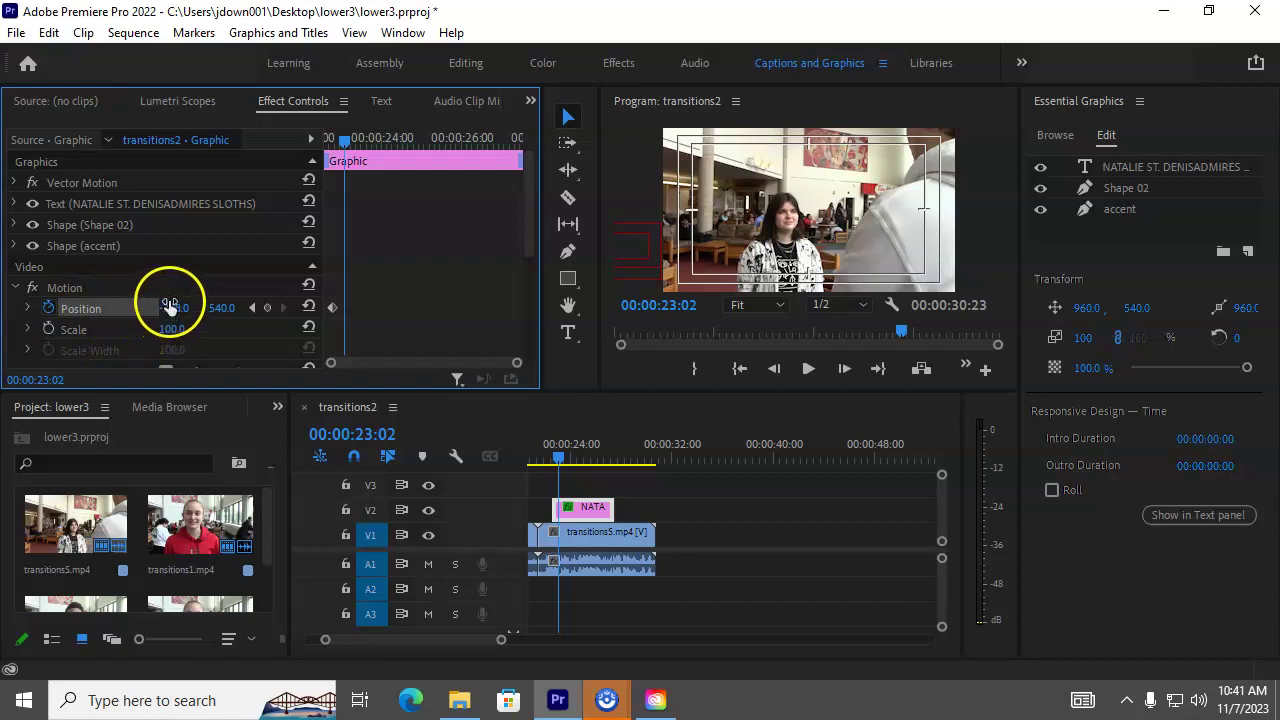
{"action": "left_click_drag", "start_coordinate": [172, 312], "coordinate": [318, 299]}
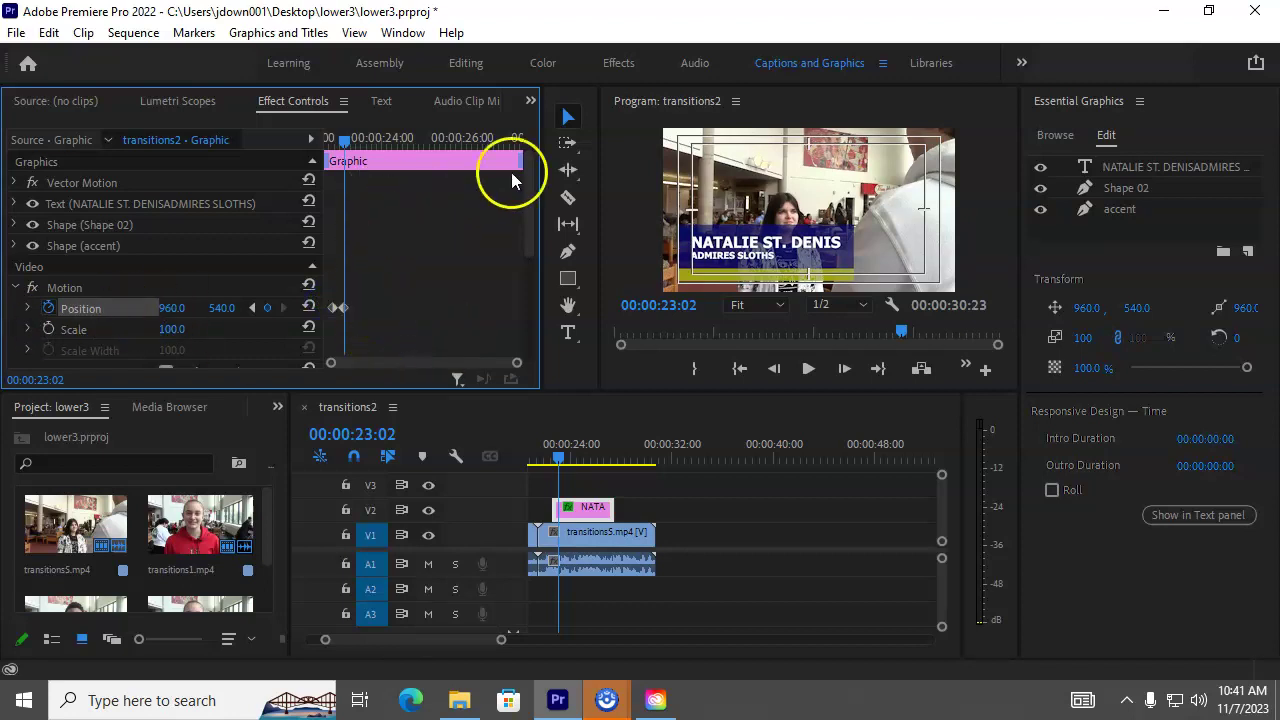
Step: Add a hold Position keyframe at 00:00:26:18 and slide X back to -298 at 00:00:27:12
{"action": "left_click", "coordinate": [345, 308]}
{"action": "left_click", "coordinate": [344, 142]}
{"action": "left_click_drag", "start_coordinate": [344, 140], "coordinate": [485, 160]}
{"action": "left_click", "coordinate": [489, 290]}
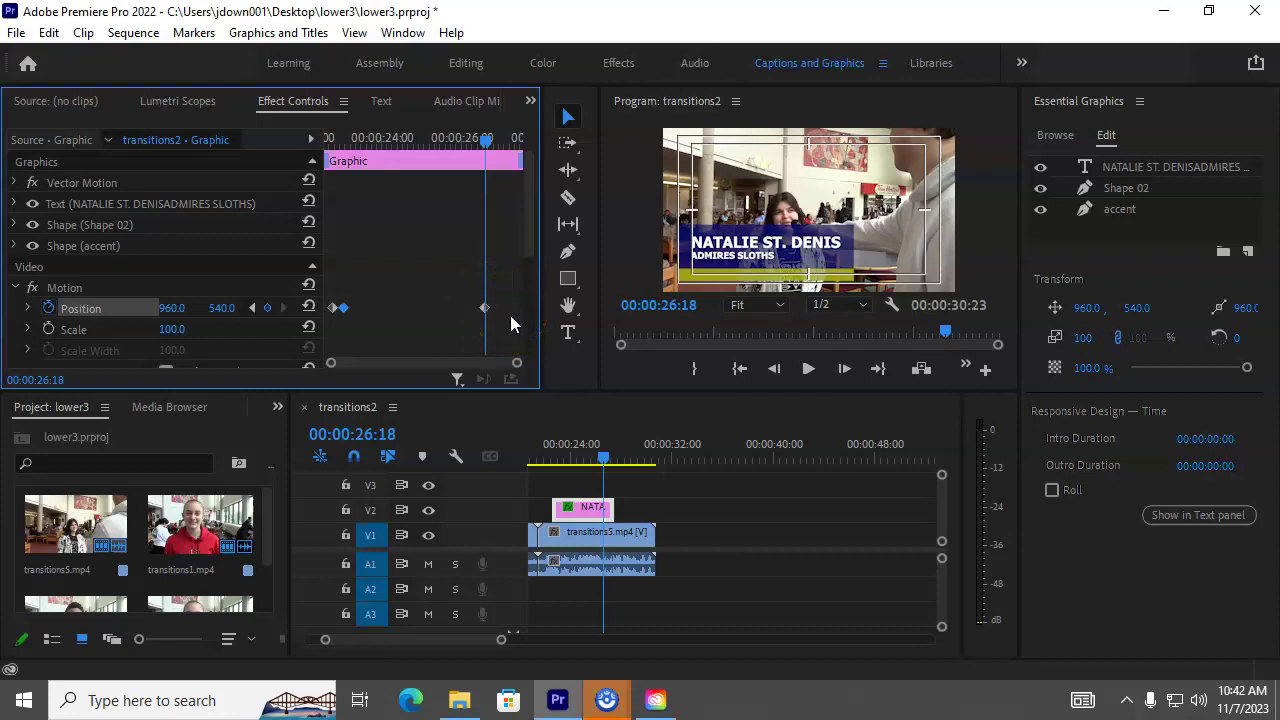
{"action": "left_click_drag", "start_coordinate": [485, 140], "coordinate": [518, 138]}
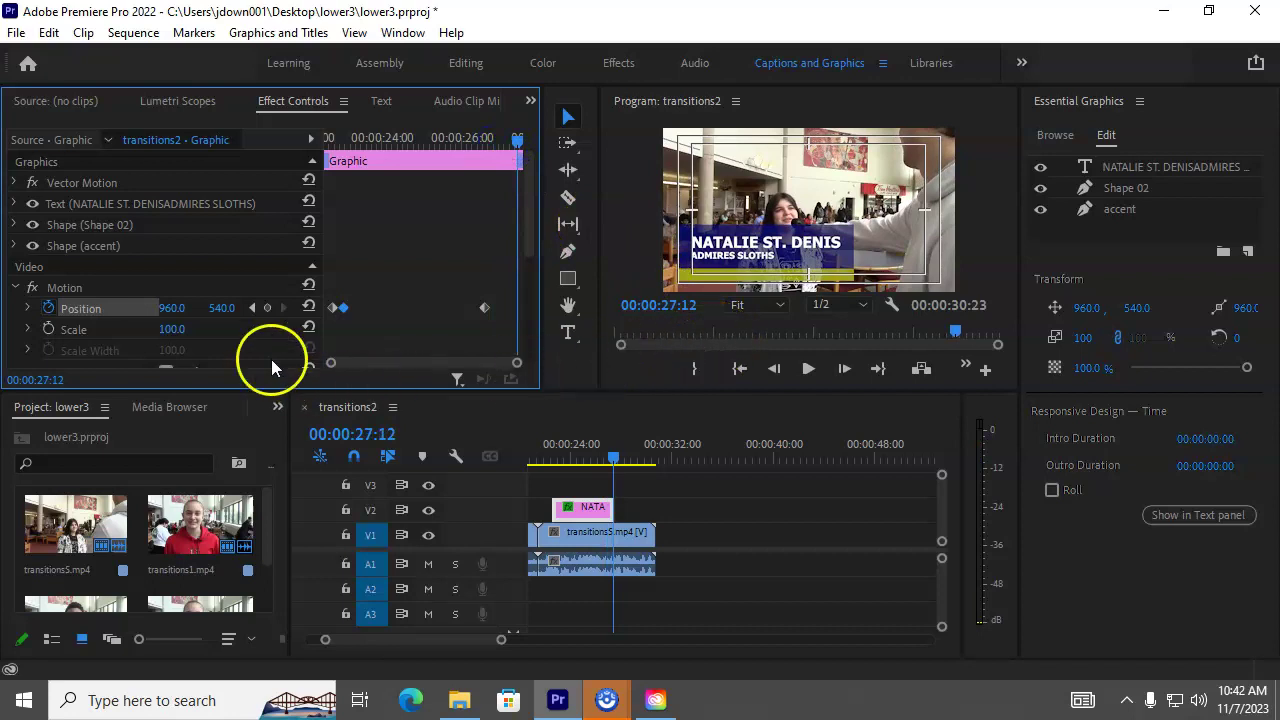
{"action": "left_click_drag", "start_coordinate": [174, 309], "coordinate": [55, 289]}
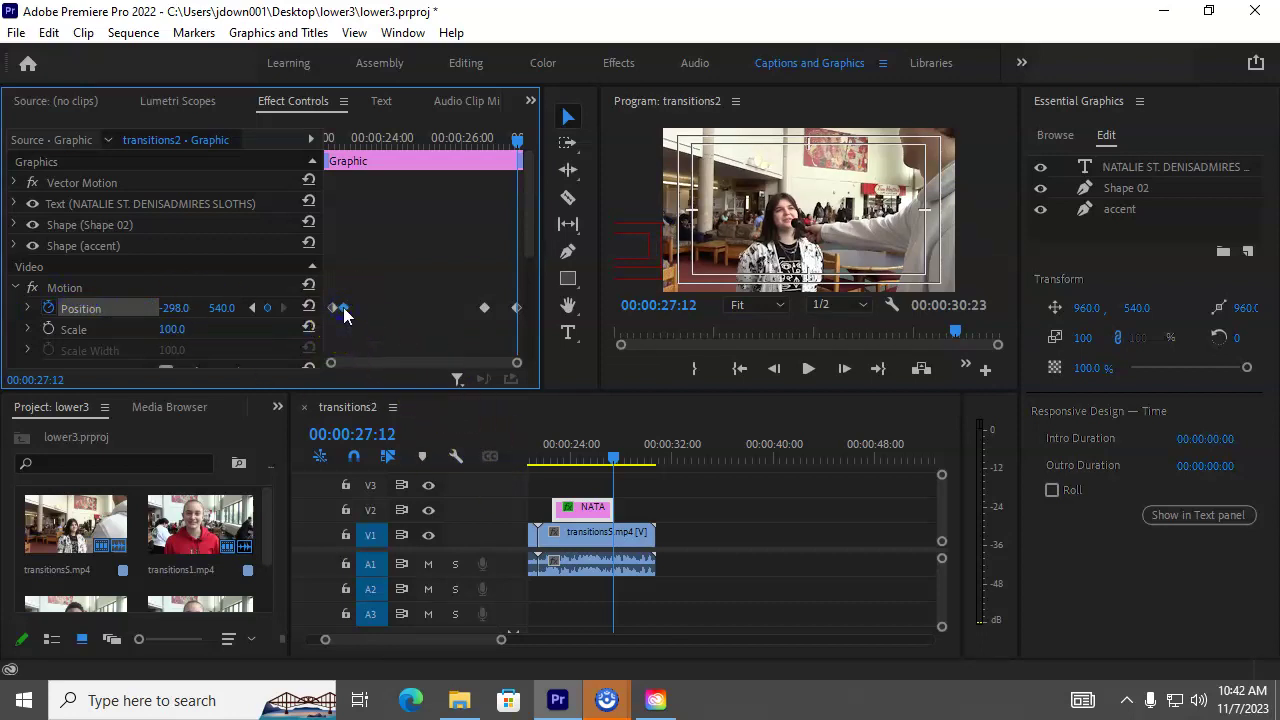
Step: Nudge the slide-in keyframe slightly later and rewind to before the lower-third starts
{"action": "left_click_drag", "start_coordinate": [344, 310], "coordinate": [362, 313]}
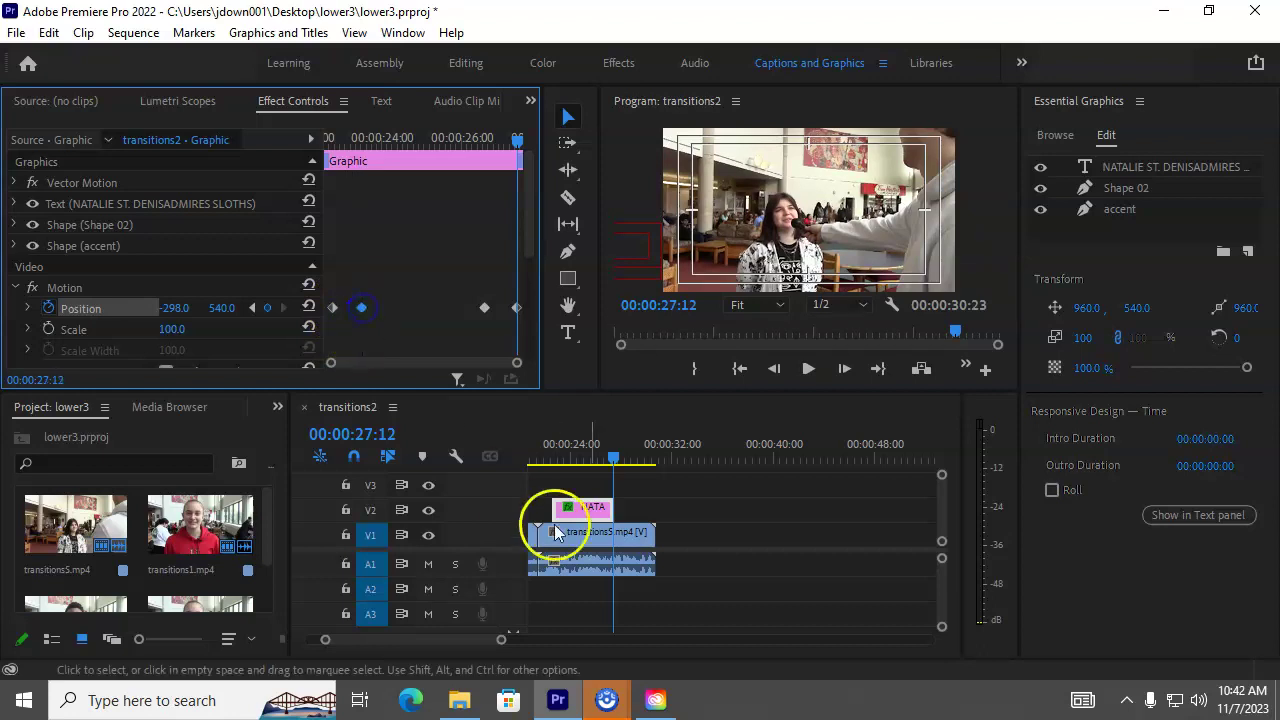
{"action": "left_click_drag", "start_coordinate": [615, 460], "coordinate": [549, 458]}
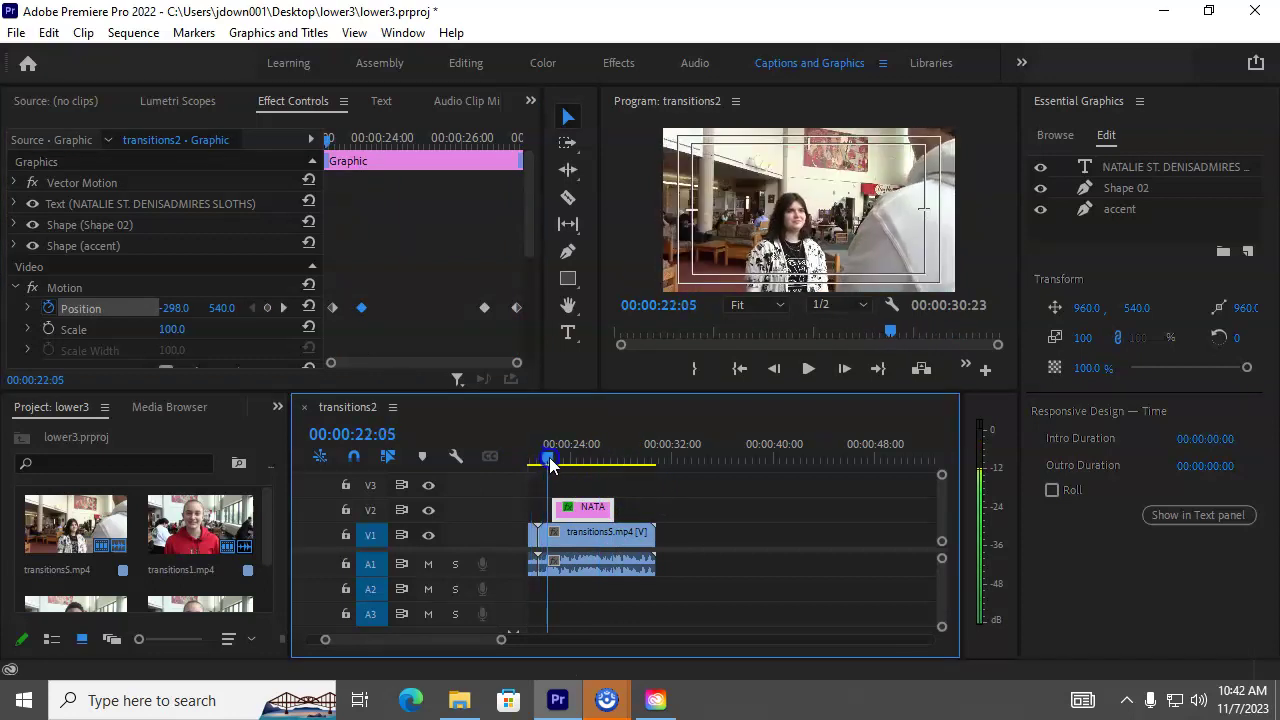
{"action": "left_click_drag", "start_coordinate": [710, 392], "coordinate": [705, 458]}
Step: Preview the animation and set the slide-in Position keyframe to Ease In
{"action": "left_click", "coordinate": [808, 437]}
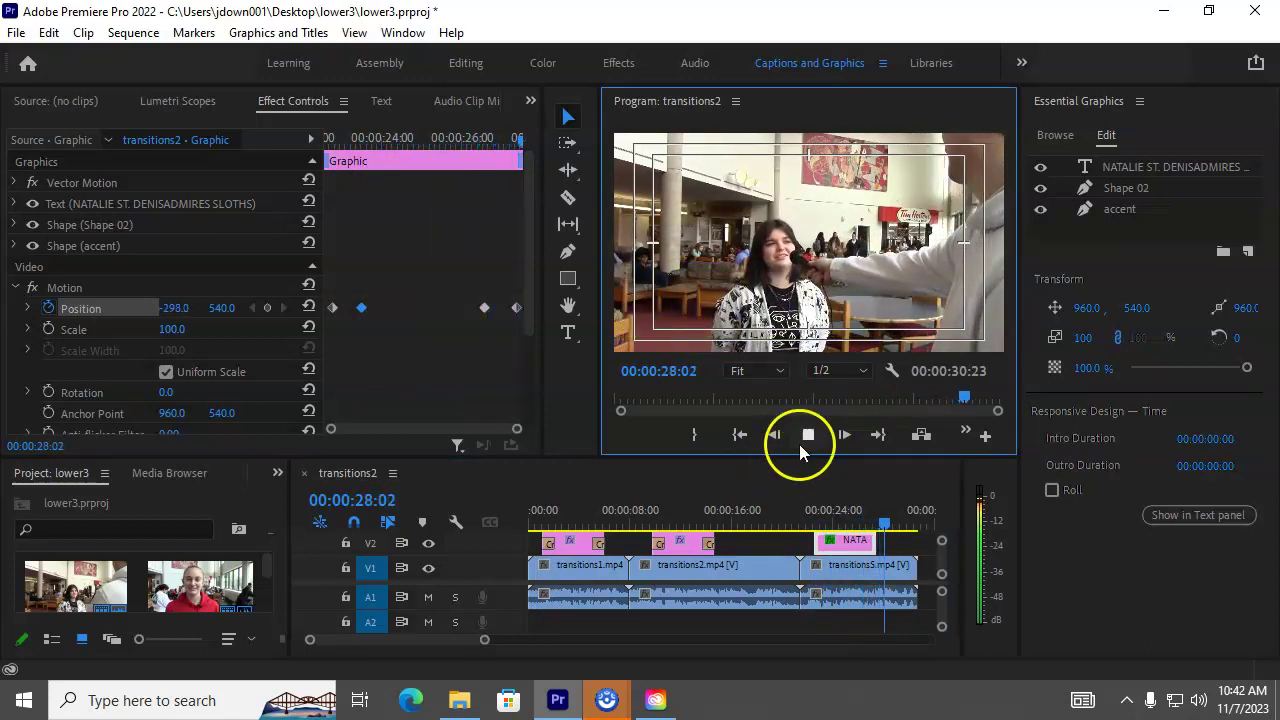
{"action": "left_click", "coordinate": [808, 436]}
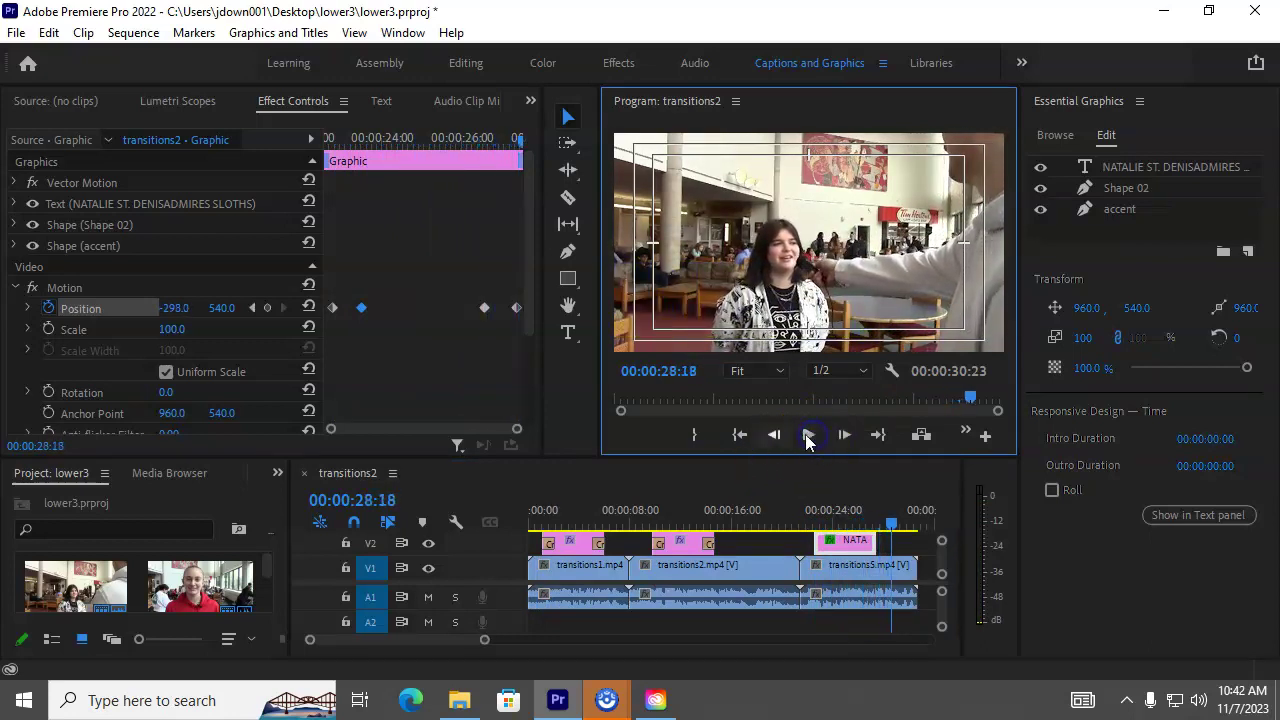
{"action": "left_click", "coordinate": [361, 308]}
{"action": "right_click", "coordinate": [361, 308]}
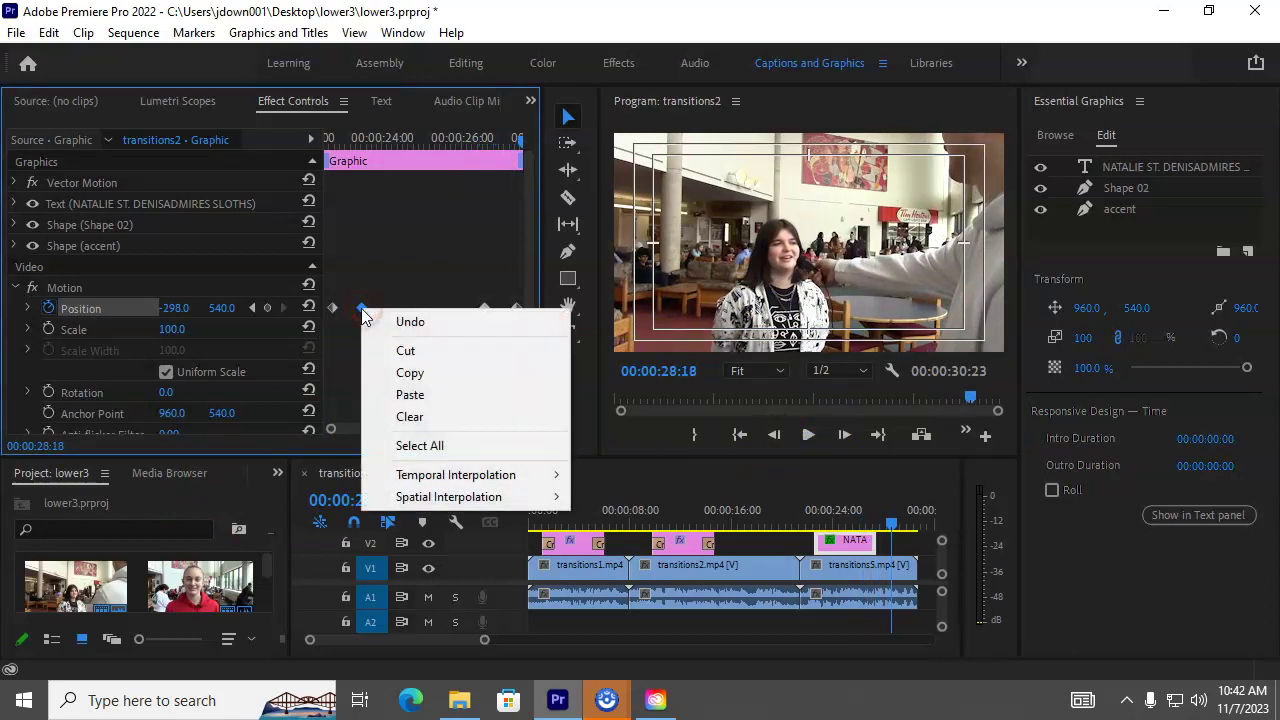
{"action": "left_click", "coordinate": [417, 482]}
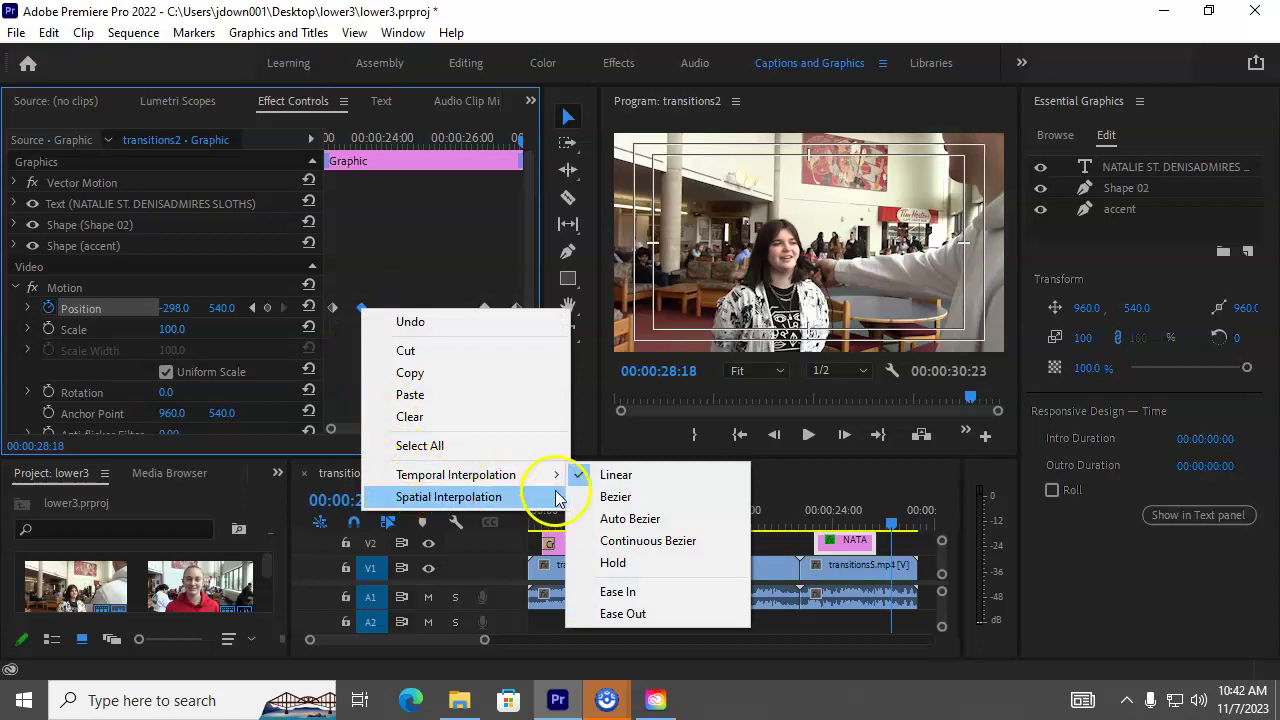
{"action": "left_click", "coordinate": [642, 596]}
{"action": "left_click", "coordinate": [491, 360]}
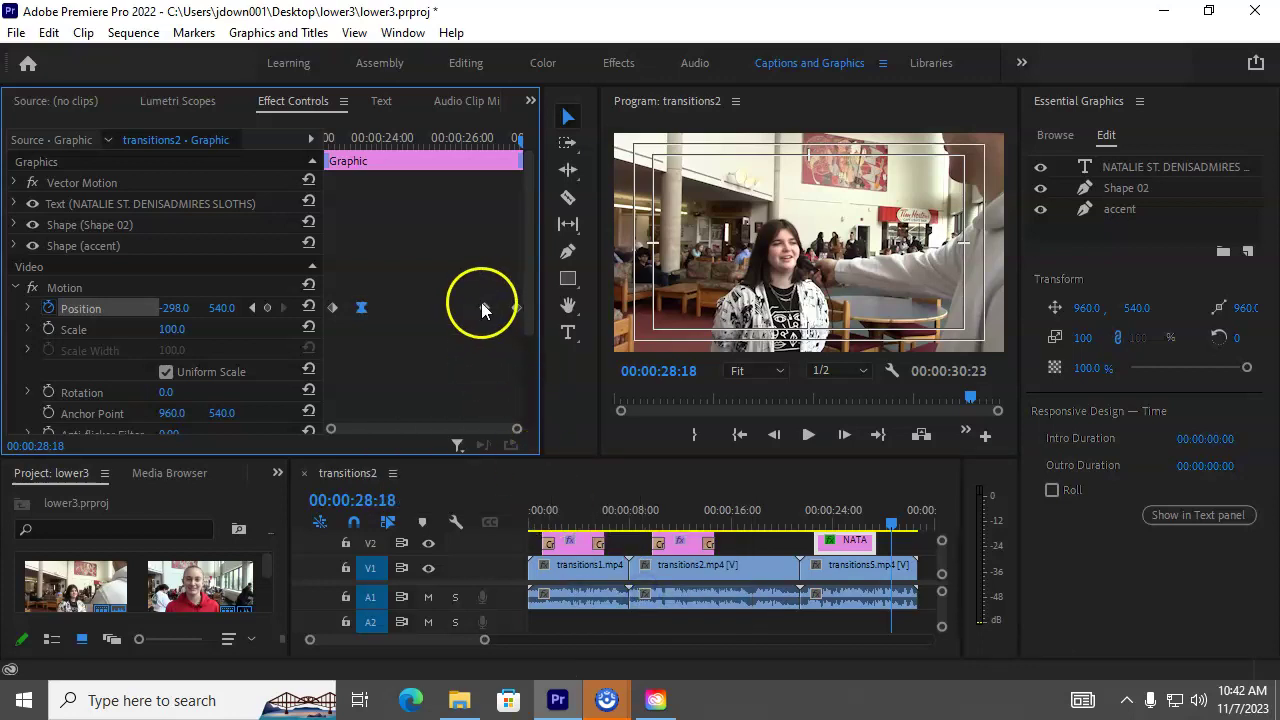
Step: Set the slide-out start keyframe to Ease Out temporal interpolation
{"action": "left_click", "coordinate": [484, 309]}
{"action": "right_click", "coordinate": [484, 310]}
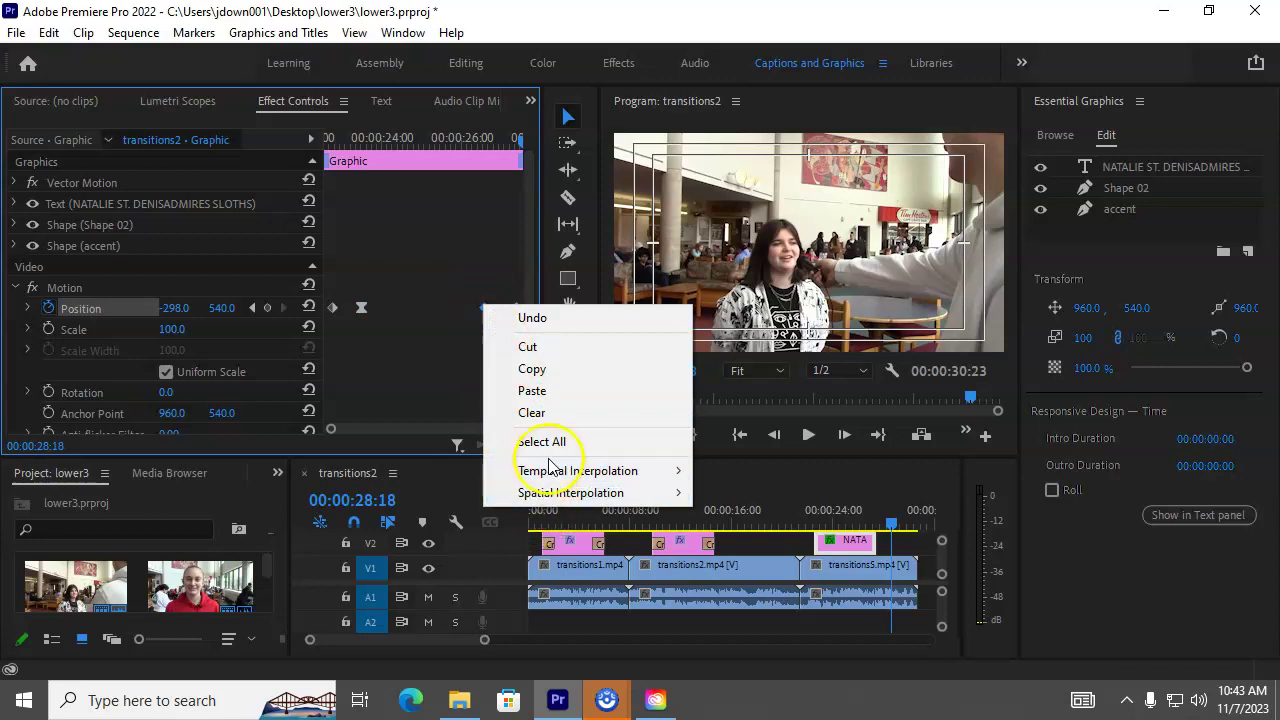
{"action": "mouse_move", "coordinate": [560, 471]}
{"action": "left_click", "coordinate": [754, 612]}
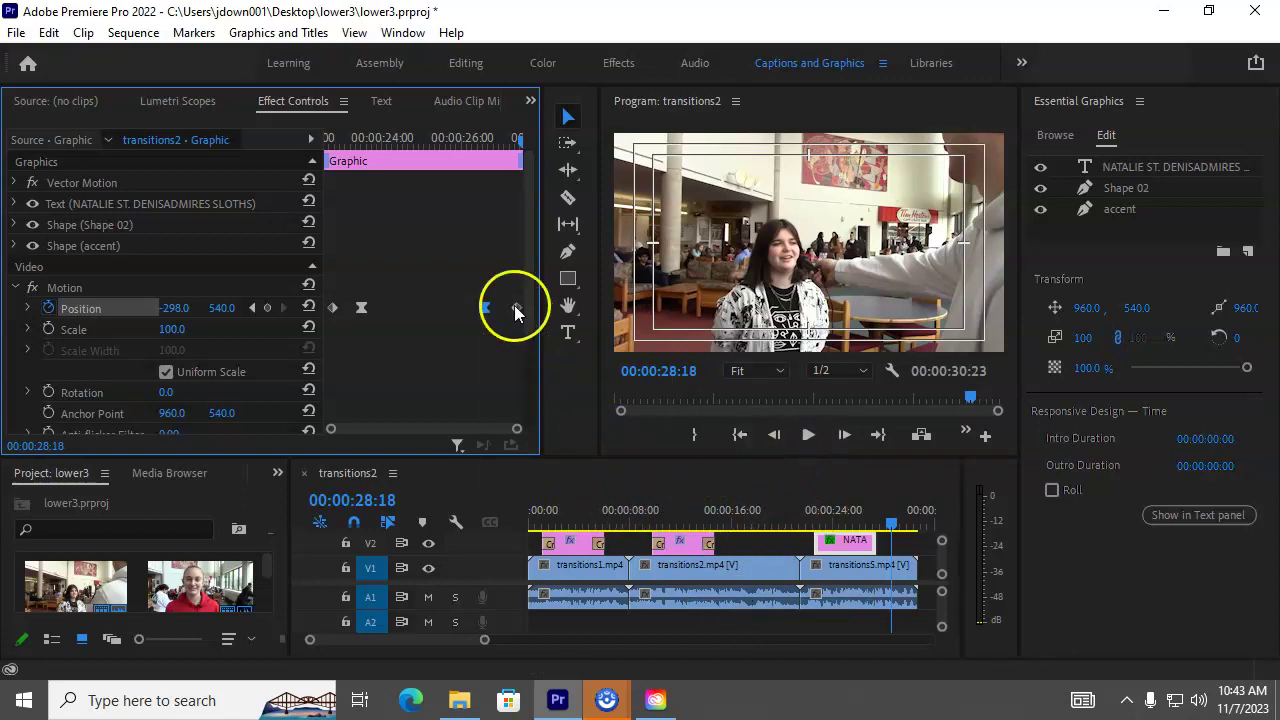
{"action": "left_click_drag", "start_coordinate": [529, 137], "coordinate": [327, 140]}
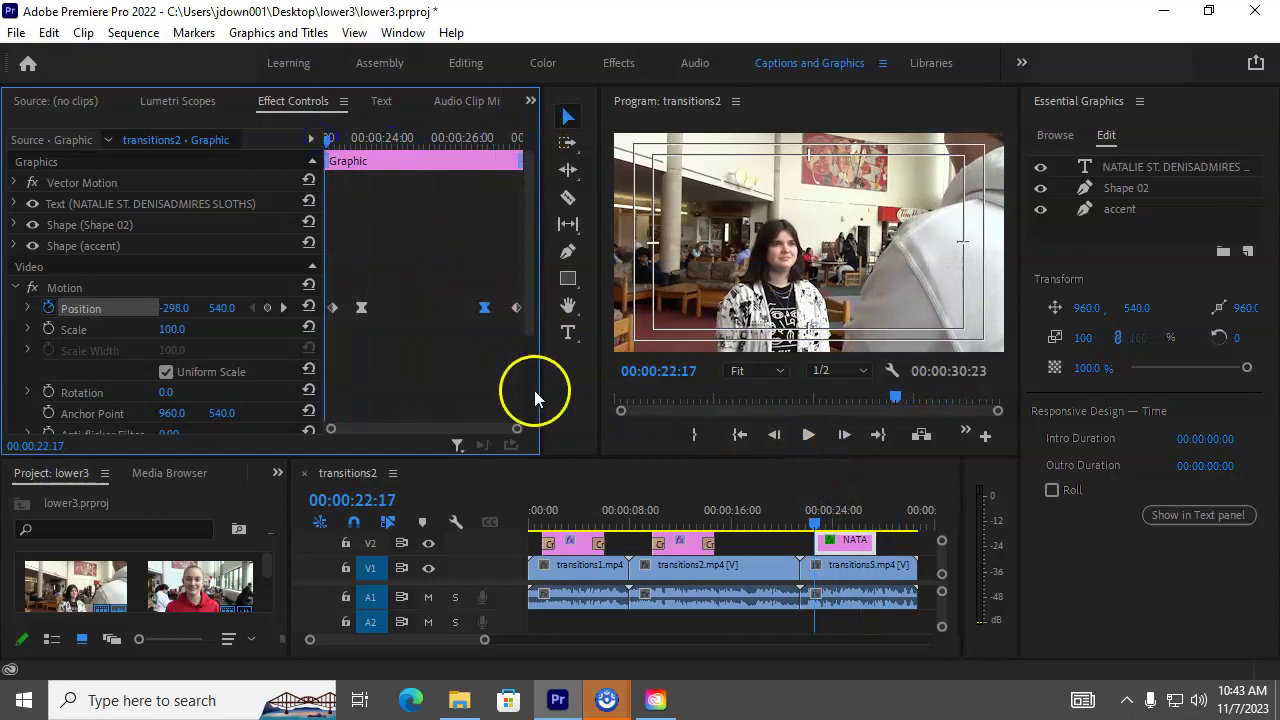
{"action": "left_click", "coordinate": [808, 435]}
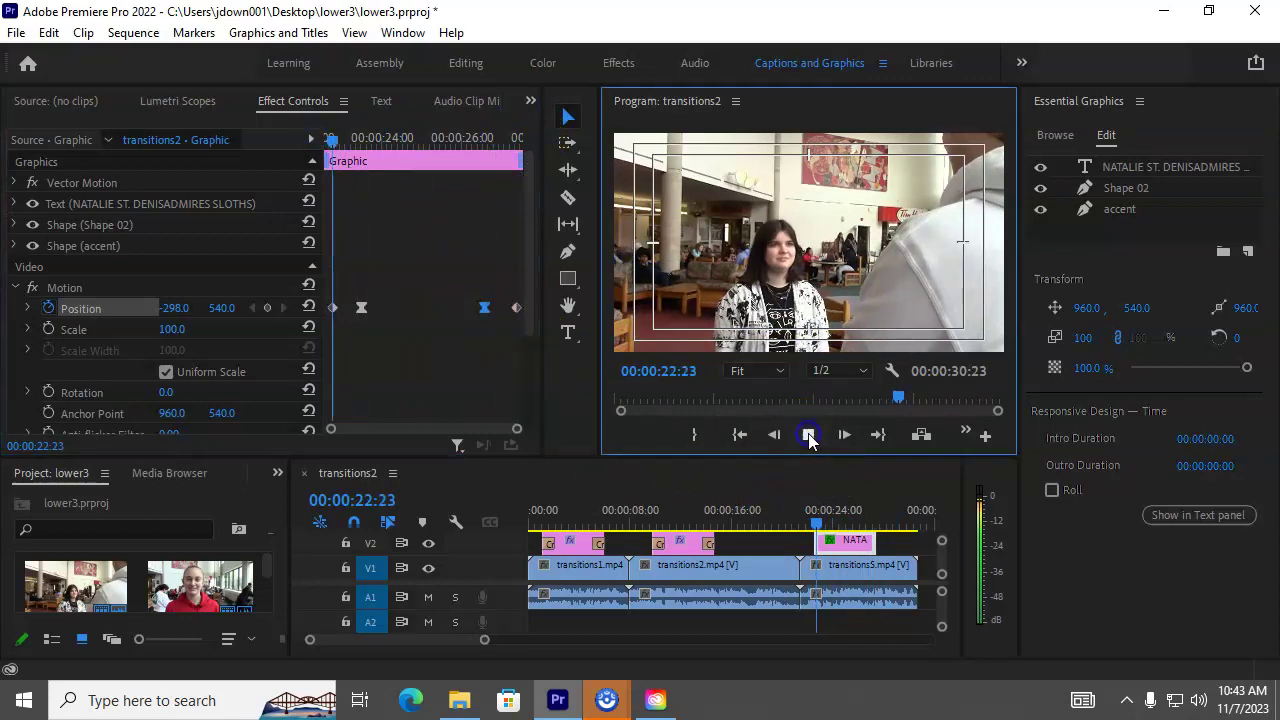